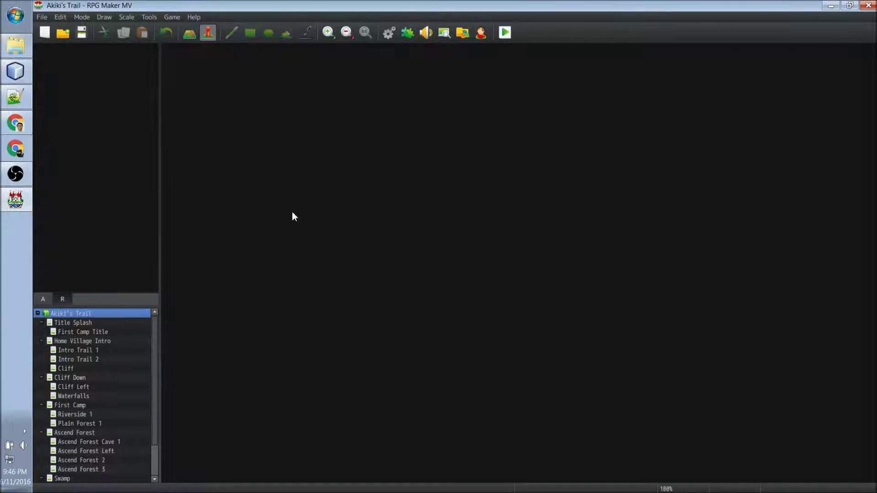
Examine the Pre-Title Map ID and Use As Title parameters of the HIME_PreTitleEvents plugin
left_click(407, 37)
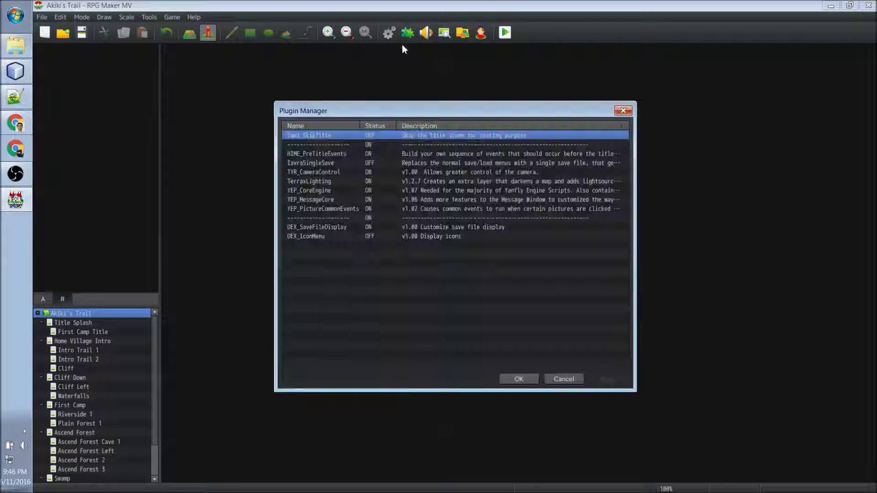
left_click(318, 154)
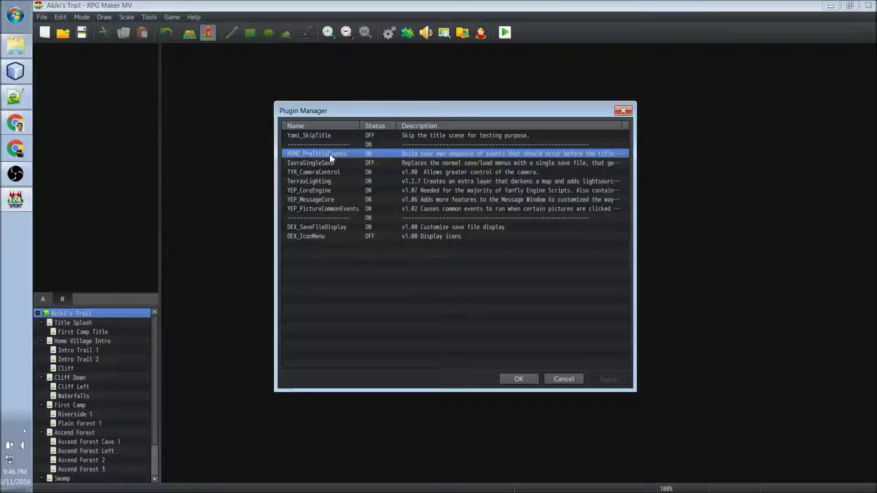
double_click(330, 154)
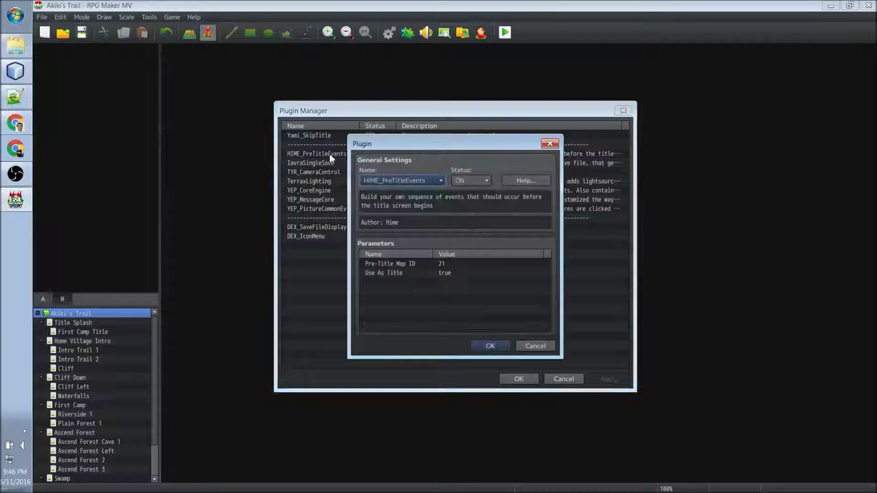
left_click(385, 263)
left_click(385, 272)
left_click(385, 264)
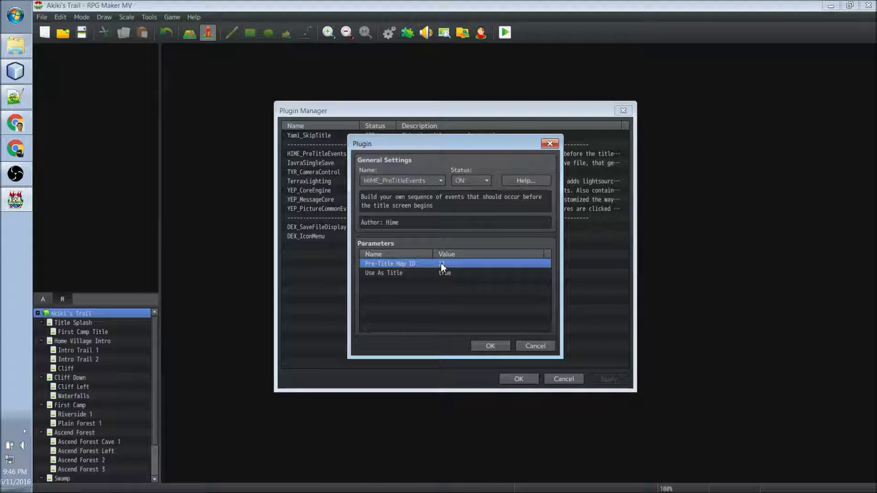
left_click(390, 275)
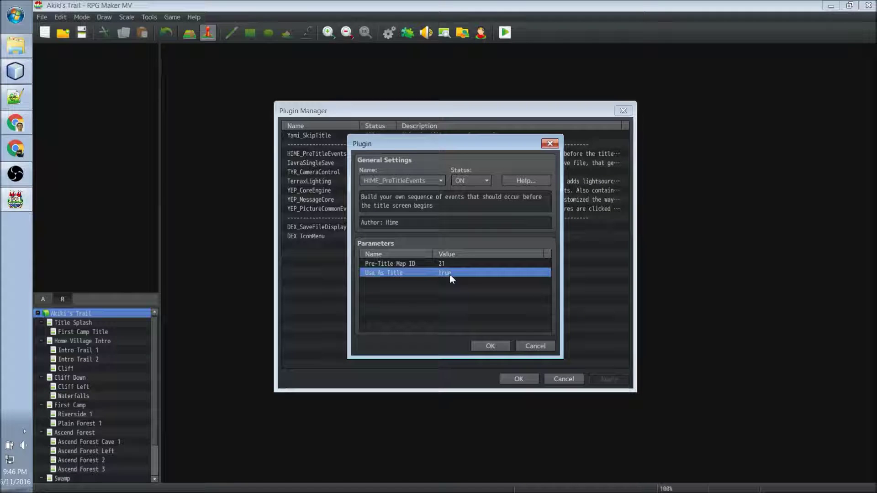
left_click(439, 264)
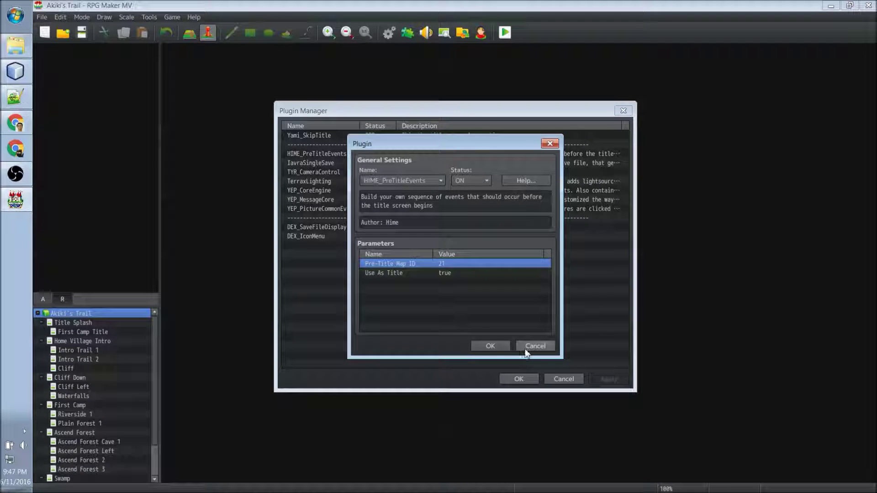
Switch to Windows Explorer and preview procraftynation.png, procraftynation_slogan.png and LogoSoloFin1.png in the project's pictures folder
left_click(18, 48)
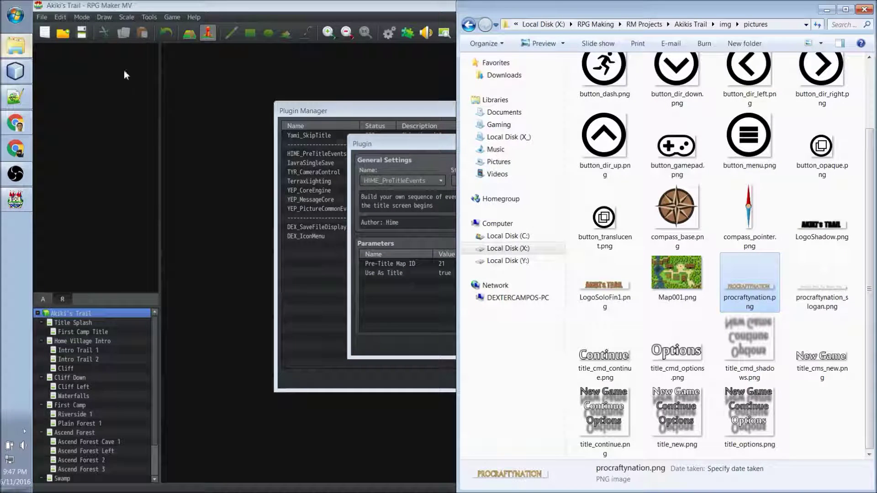
left_click(805, 408)
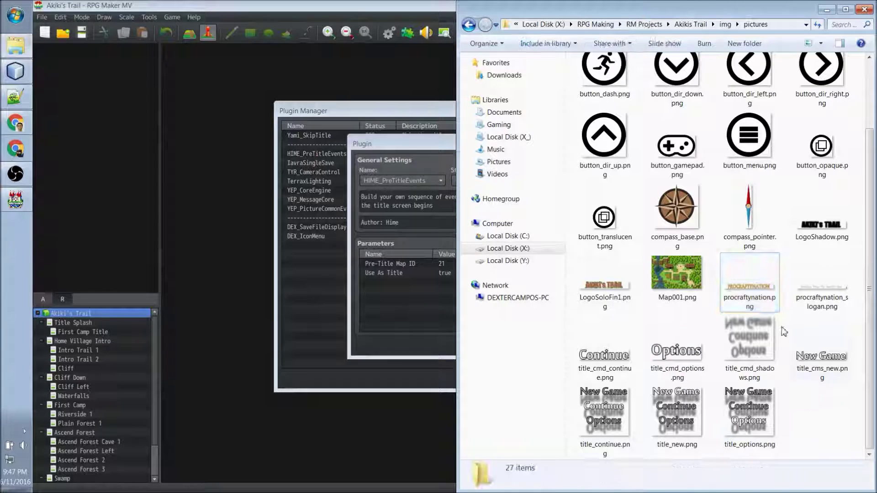
double_click(751, 303)
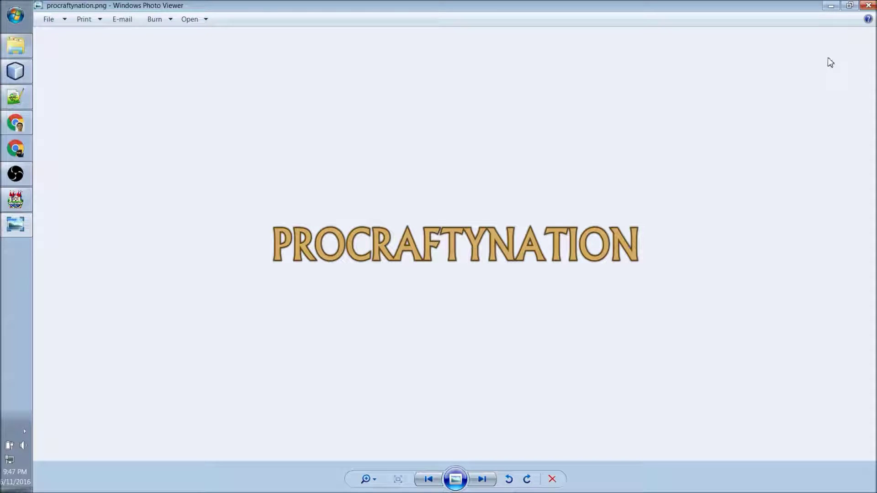
left_click(868, 5)
double_click(824, 283)
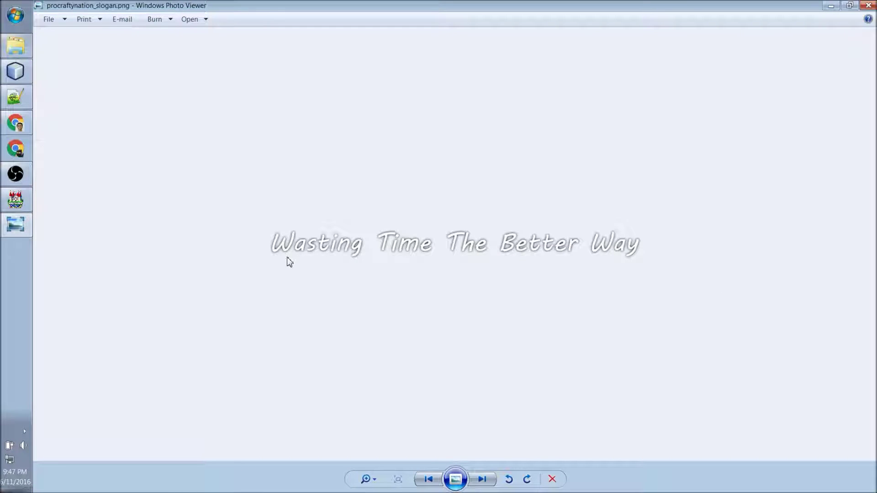
left_click(868, 6)
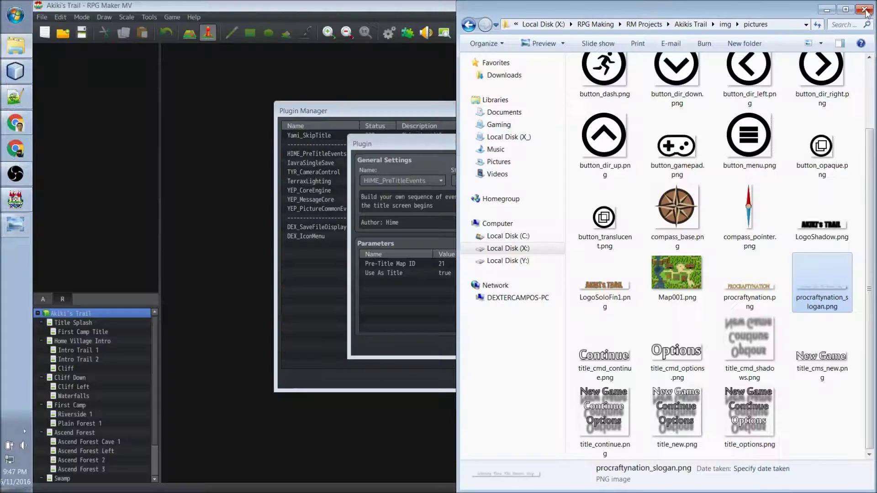
left_click(797, 411)
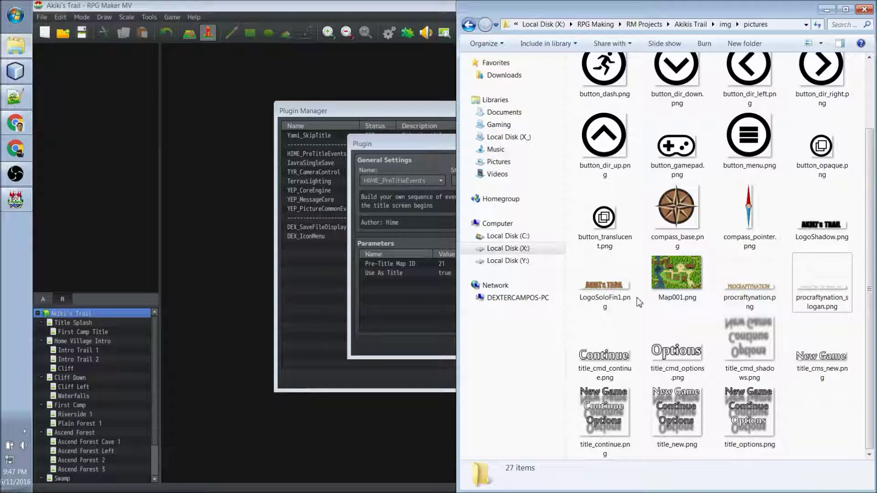
double_click(598, 291)
key("Escape")
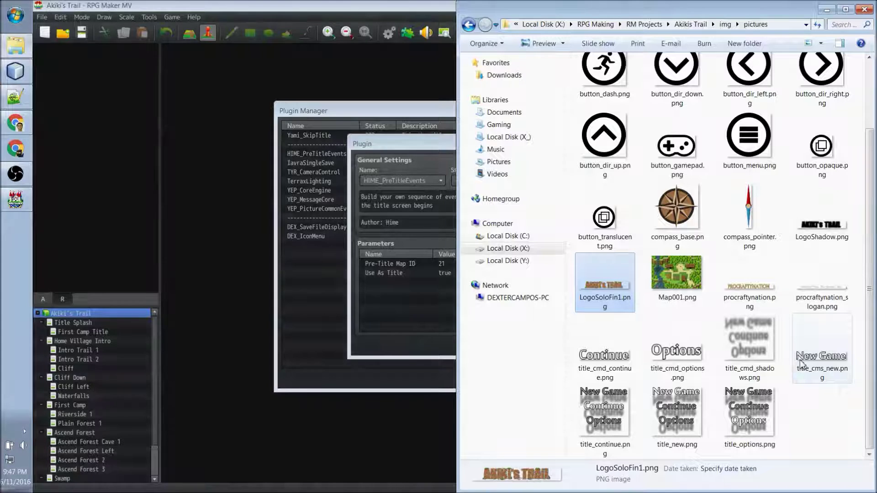
Examine the Continue, Options and New Game title command images in the pictures folder
left_click(803, 364)
left_click(702, 368)
left_click(604, 356, "ctrl")
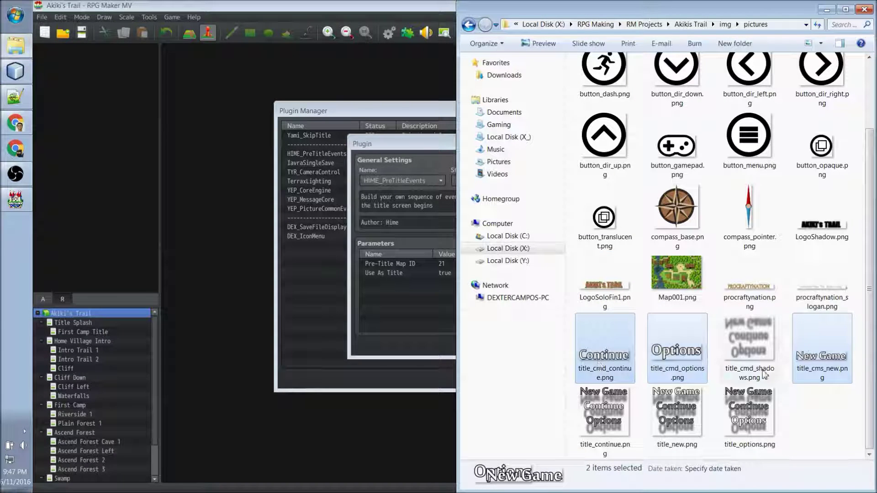
left_click(787, 366)
left_click(822, 367)
left_click(604, 356)
left_click(676, 354)
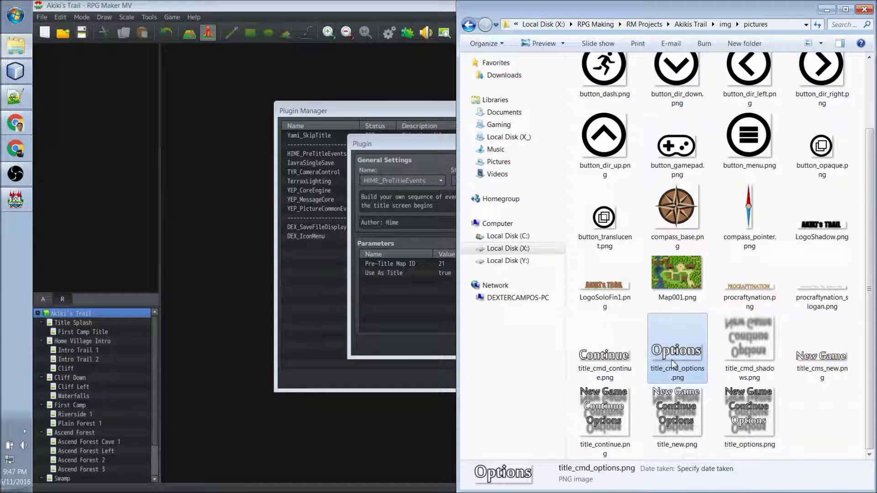
left_click(827, 397)
left_click(826, 370)
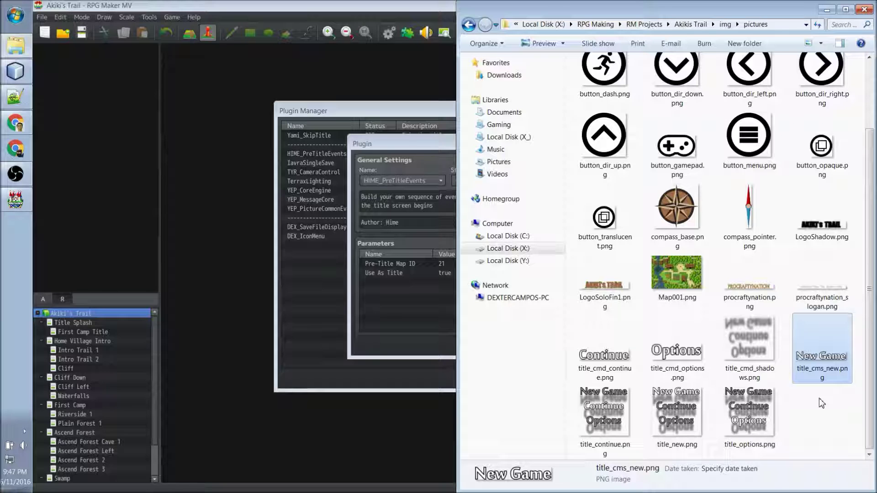
left_click(822, 403)
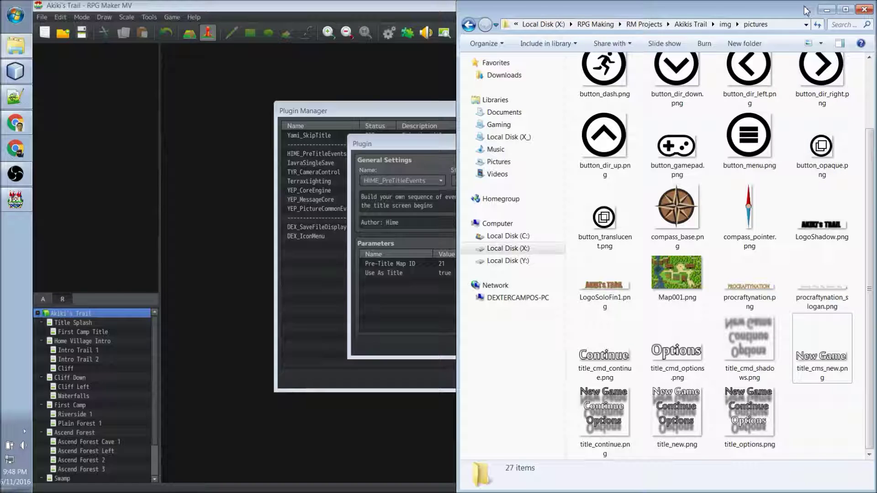
Return to RPG Maker MV, recheck the plugin's Pre-Title Map ID and close the plugin dialogs without changes
left_click(828, 10)
left_click(379, 265)
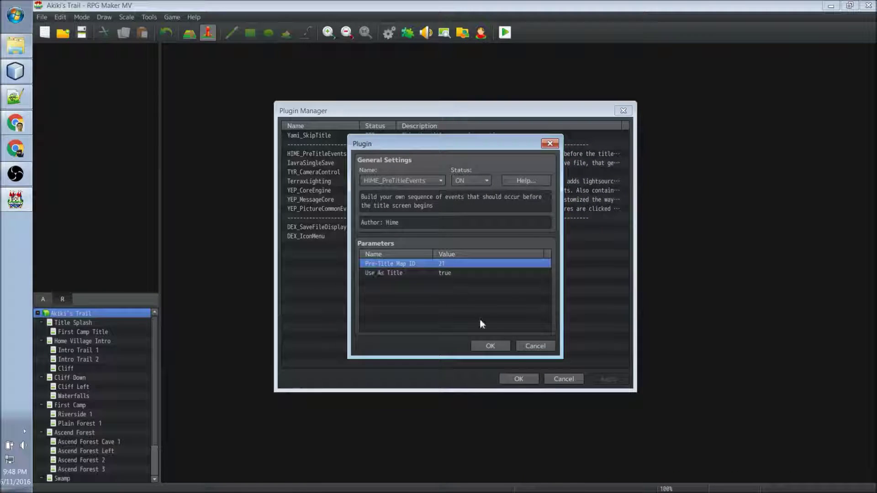
left_click(519, 346)
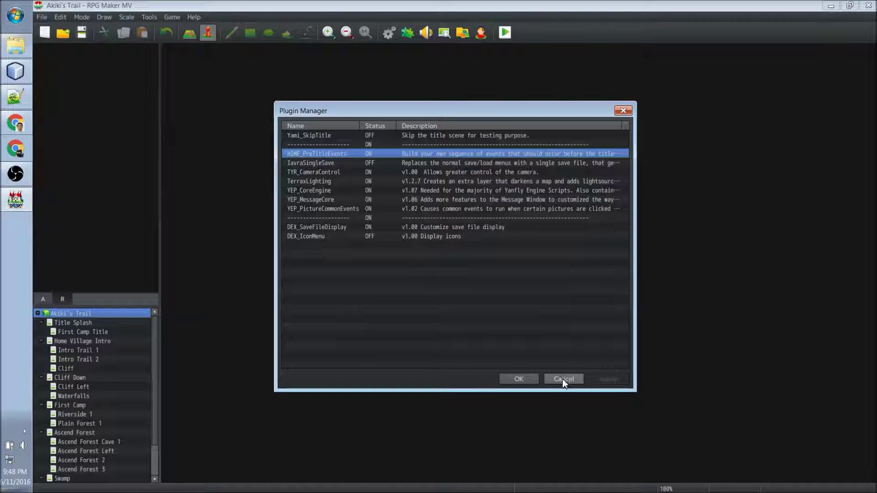
left_click(563, 379)
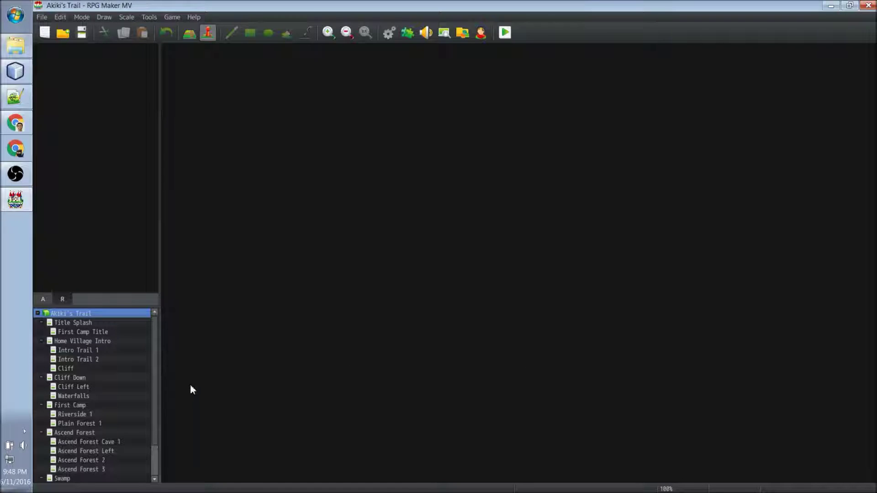
Look at the Splash Screen and Map Title Screen maps under Tutorial, leaving Splash Screen open
scroll(155, 382, "down", 2)
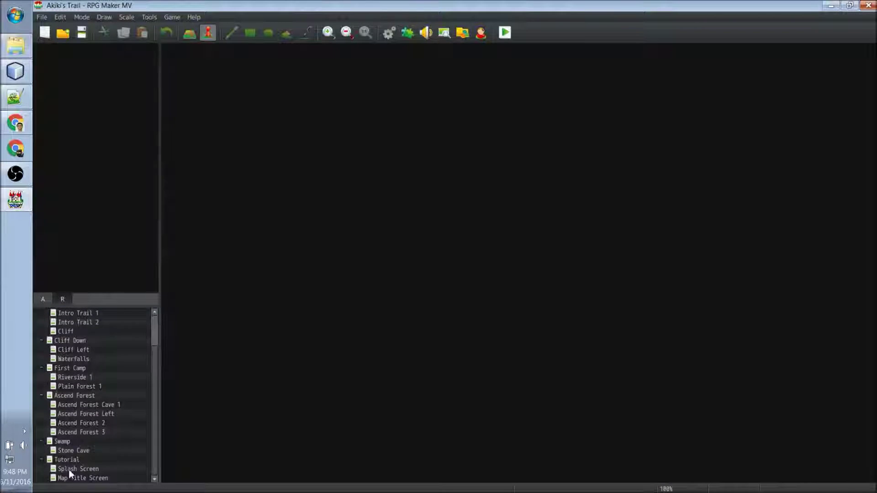
left_click(68, 469)
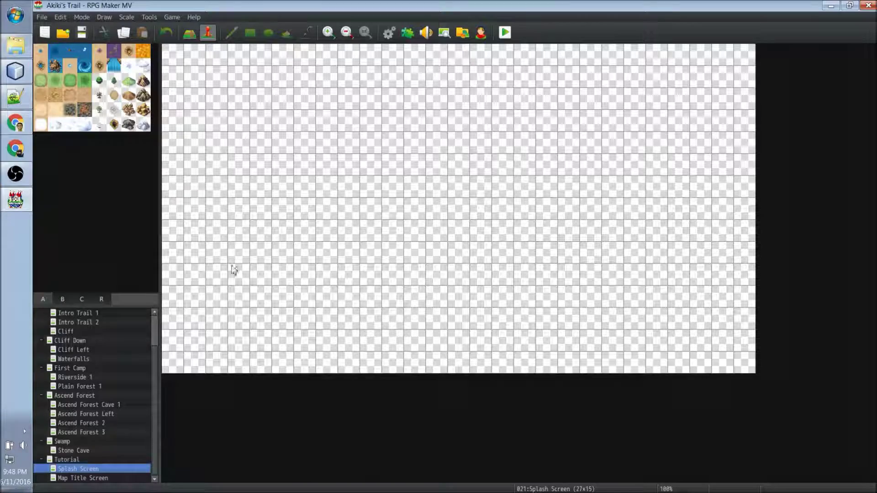
left_click(78, 480)
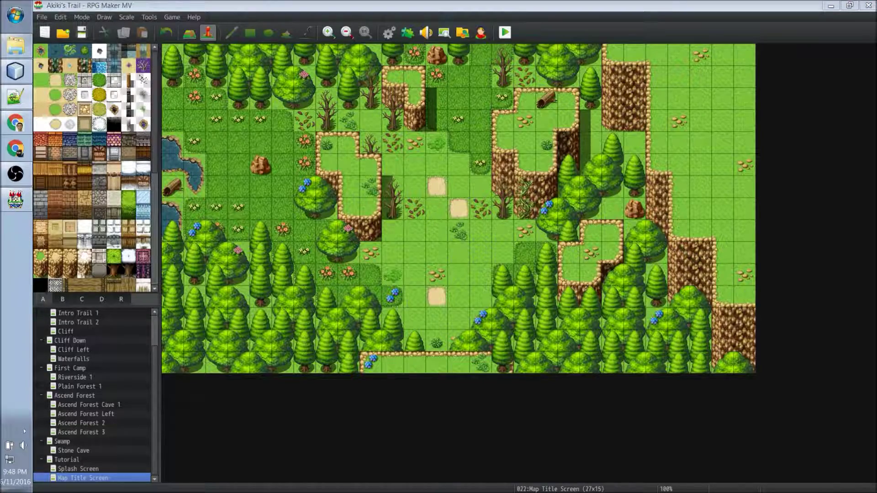
left_click(78, 469)
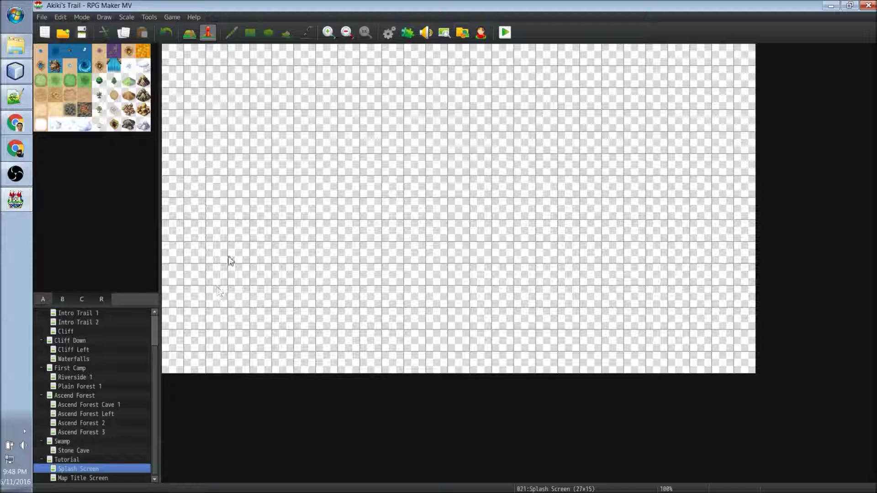
Compare the Splash Screen map's ID in its properties with the Pre-Title Map ID of HIME_PreTitleEvents
double_click(64, 470)
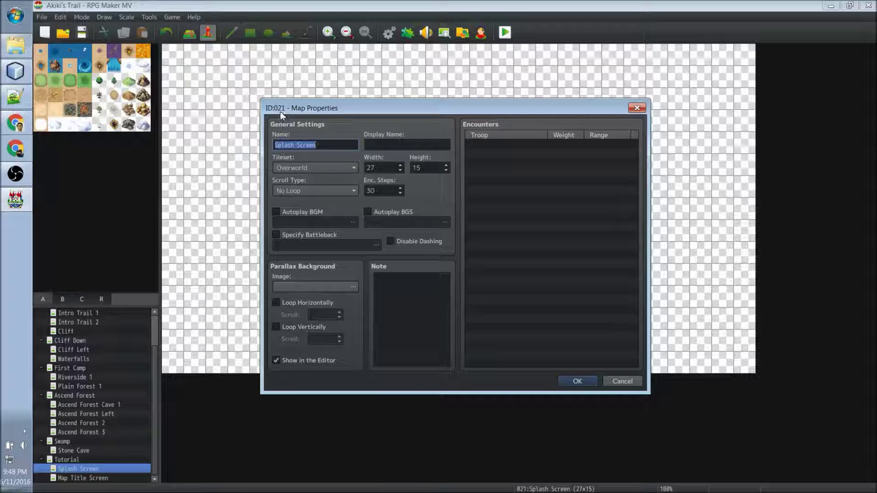
left_click(622, 381)
left_click(407, 32)
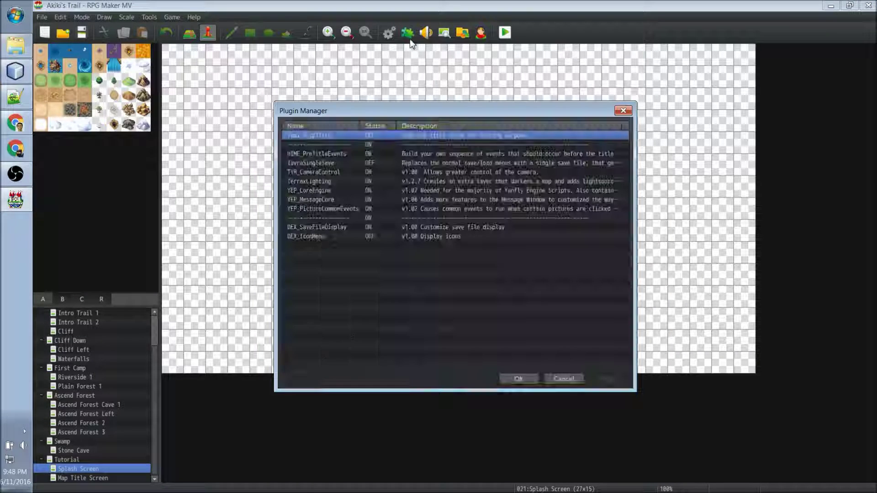
double_click(340, 152)
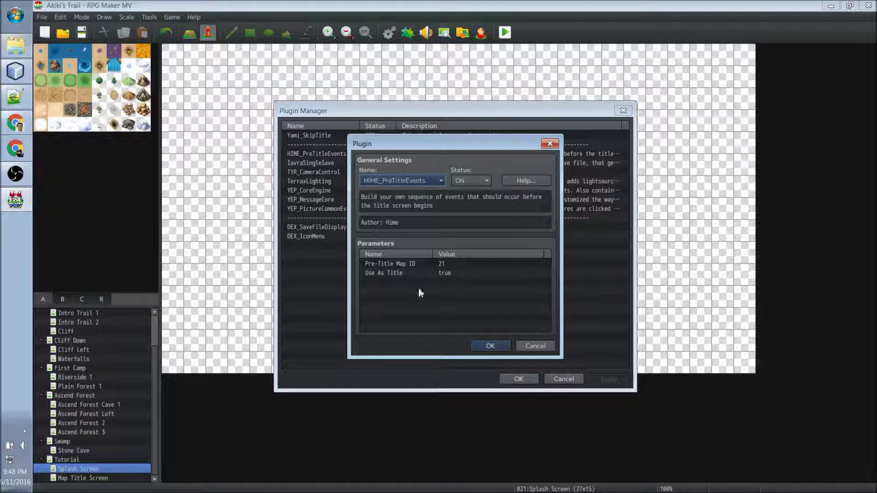
left_click(446, 264)
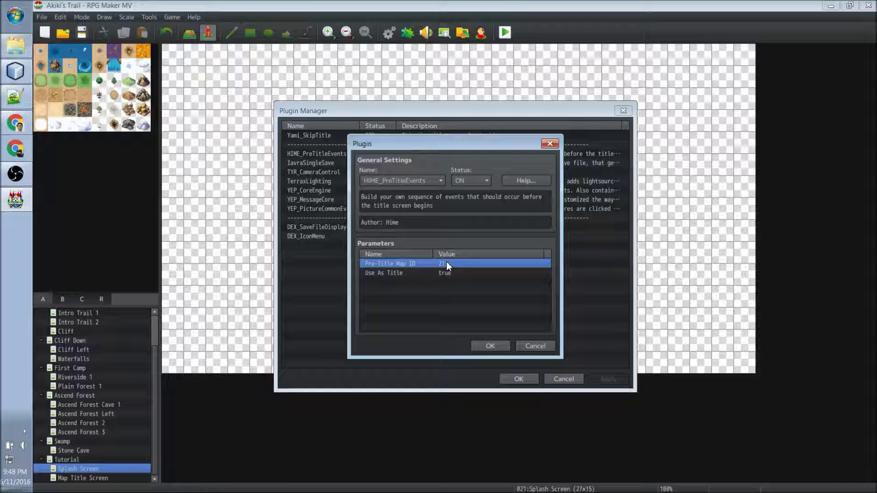
left_click(533, 349)
key("Escape")
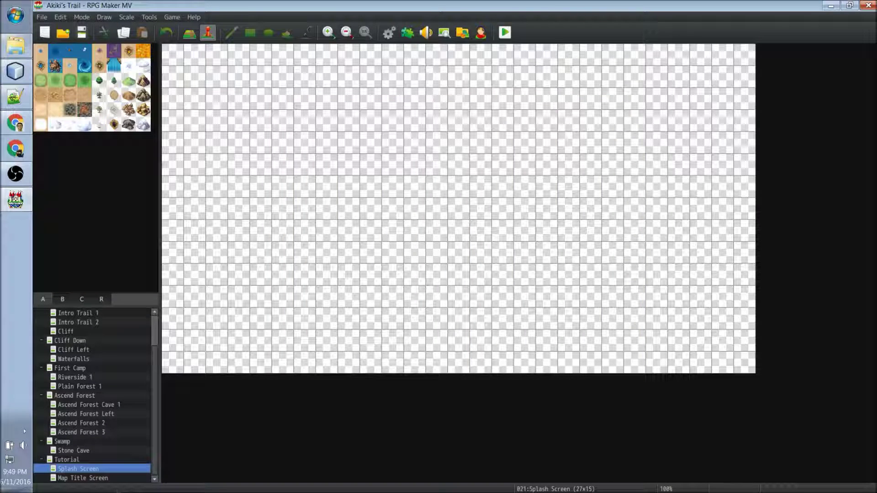
Create a new event on tile 0,0 of the Splash Screen map and set its trigger to Autorun
right_click(177, 58)
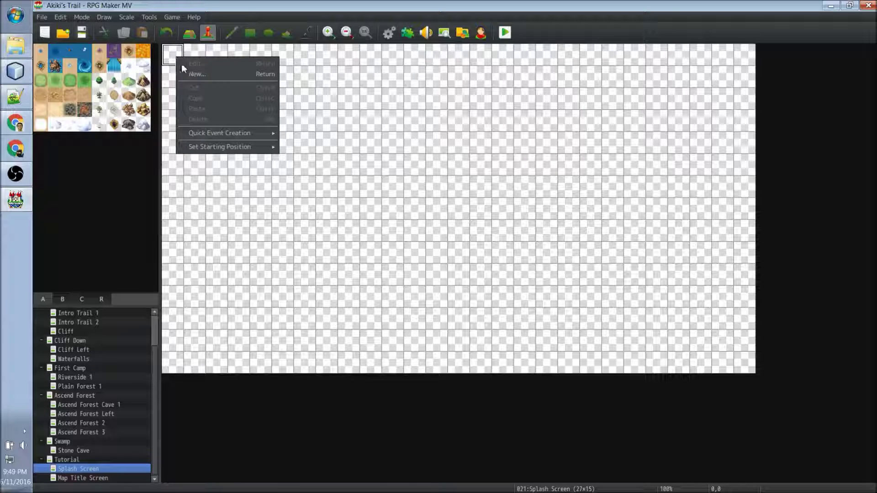
left_click(190, 77)
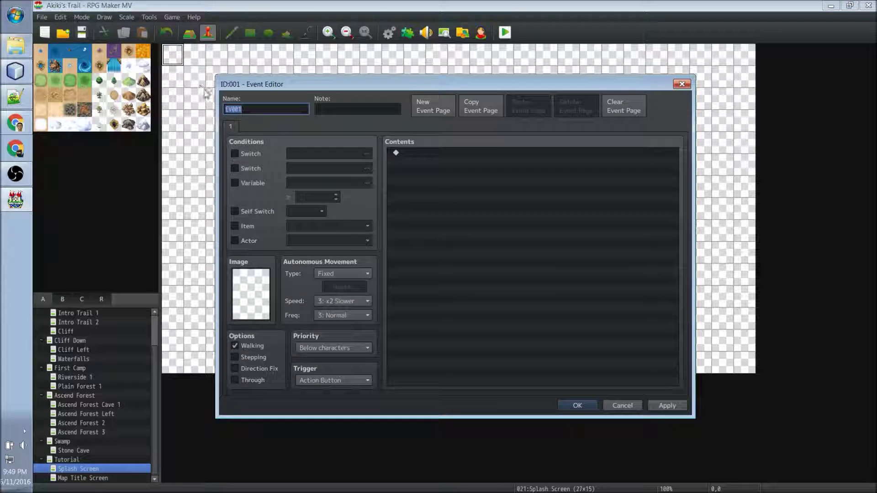
left_click(333, 382)
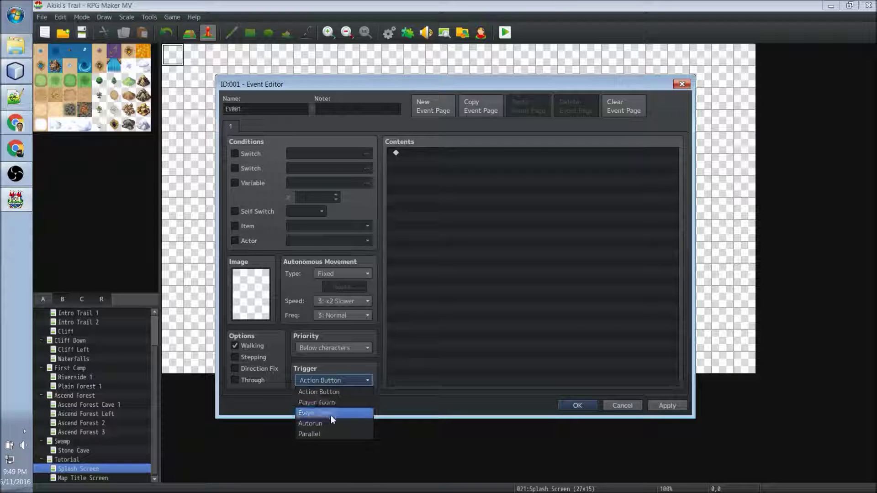
left_click(322, 425)
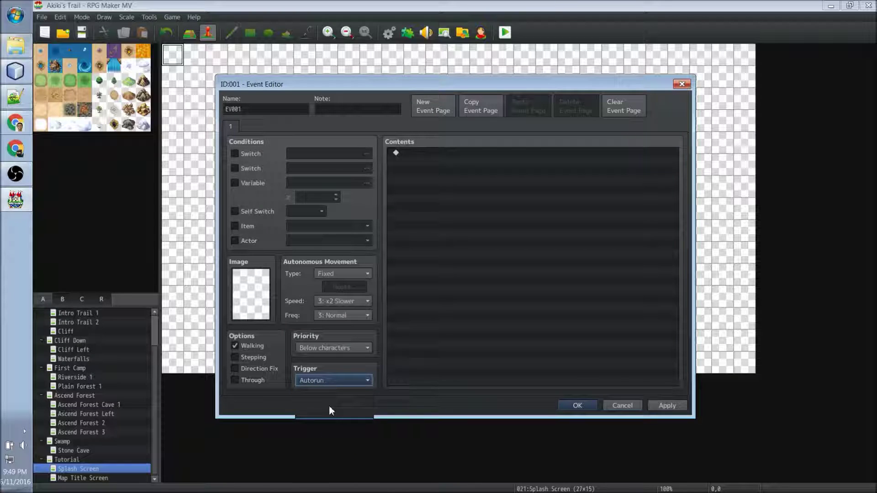
Add a Change Transparency command set to ON as the event's first command
left_click(398, 154)
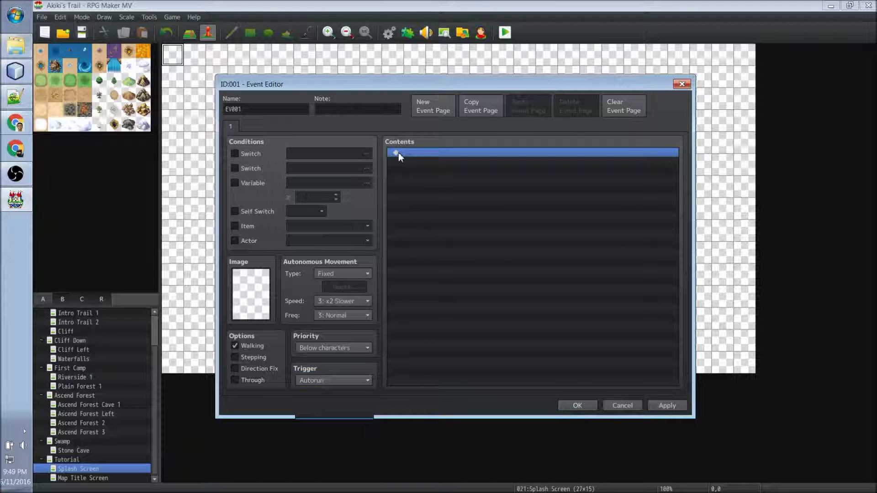
double_click(398, 152)
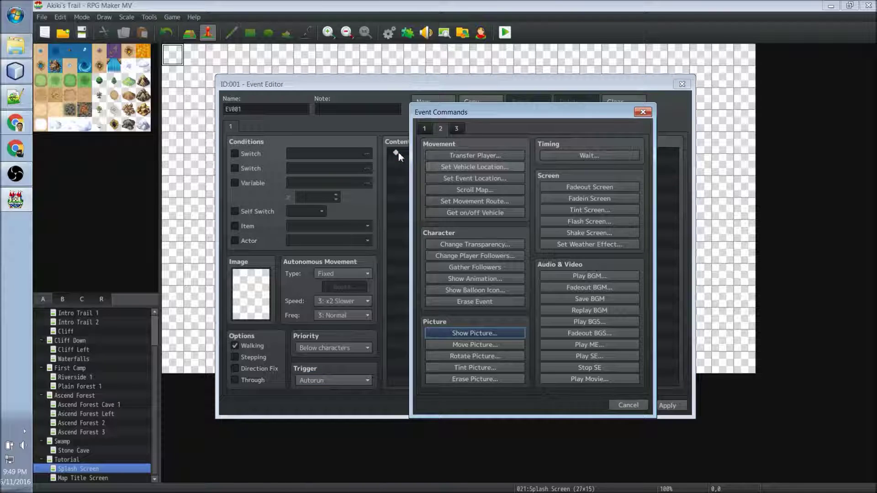
left_click(434, 244)
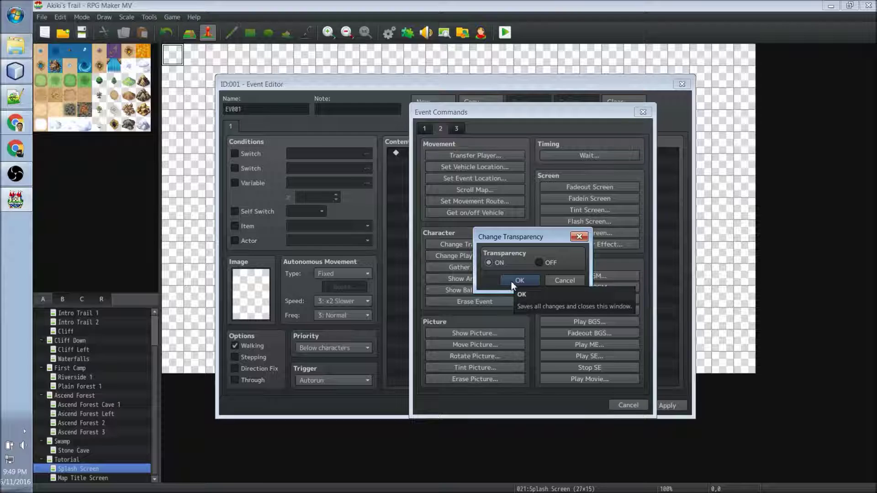
left_click(512, 280)
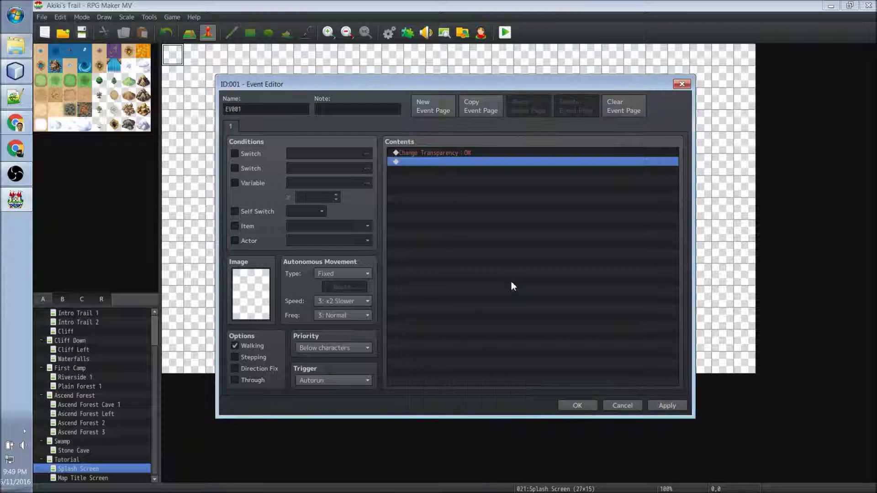
Add a Show Picture command after it for picture number 1 using the procraftynation image
double_click(422, 163)
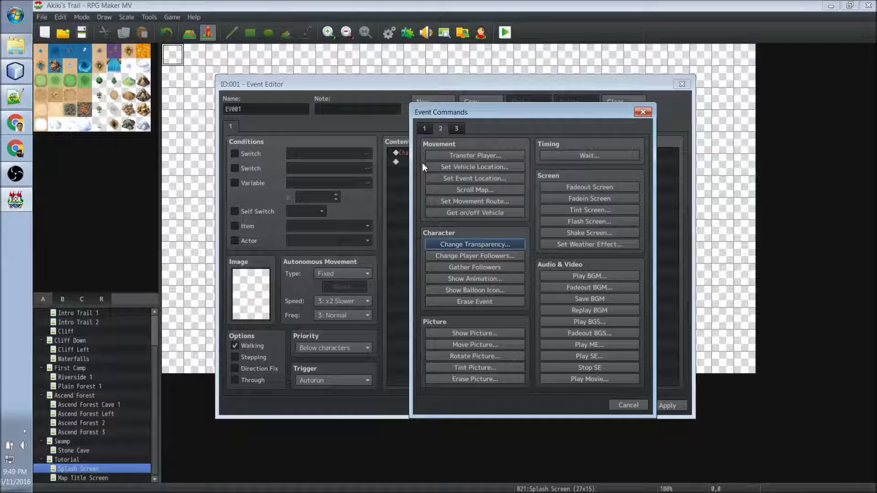
left_click(455, 333)
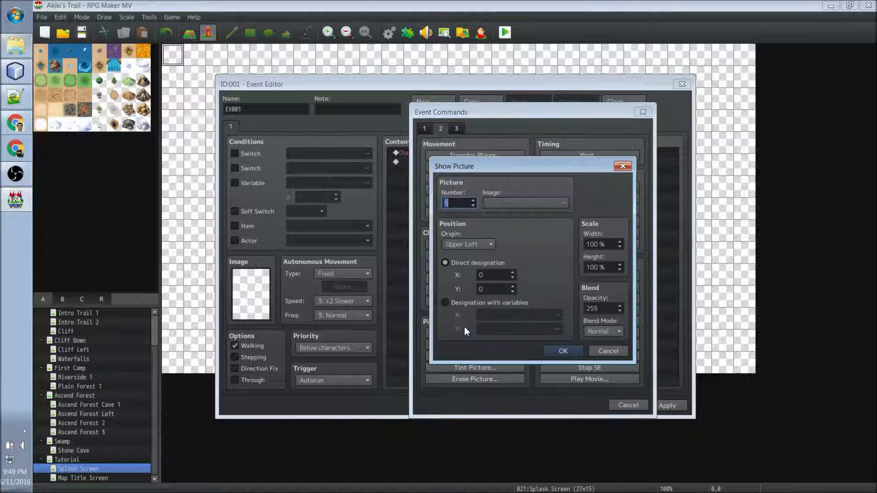
left_click(514, 206)
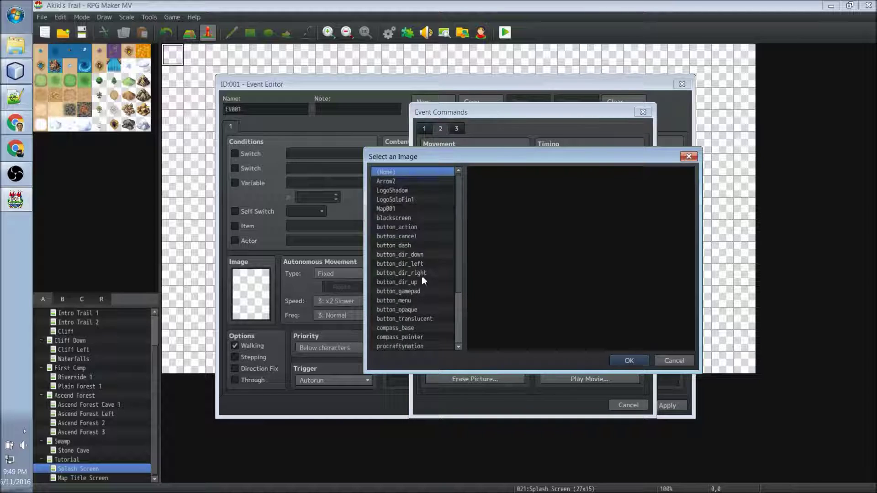
scroll(421, 277, "down", 3)
left_click(408, 272)
left_click_drag(566, 347, 650, 339)
left_click(629, 361)
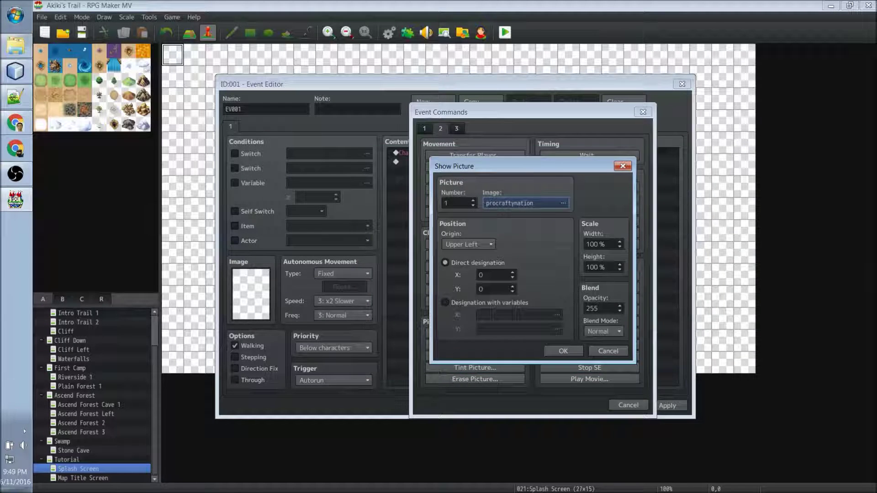
Give picture 1 a Y position of 180 and an opacity of 0, and confirm the Show Picture command
double_click(497, 289)
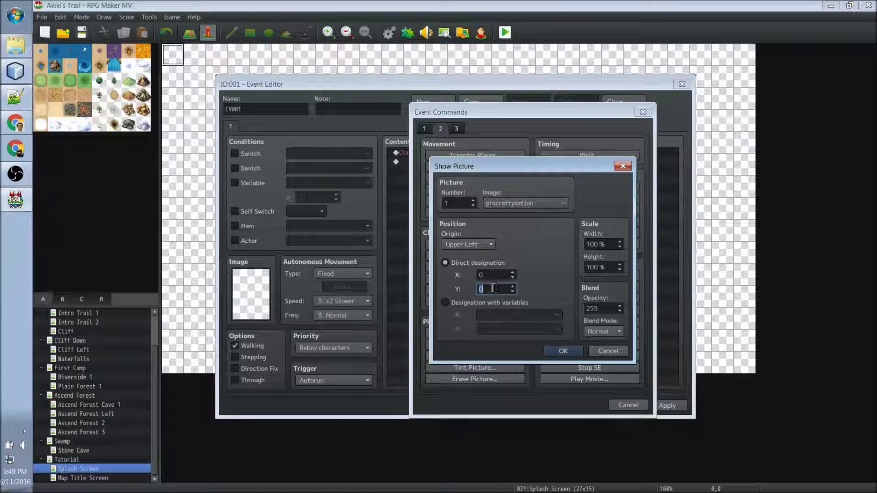
type("180")
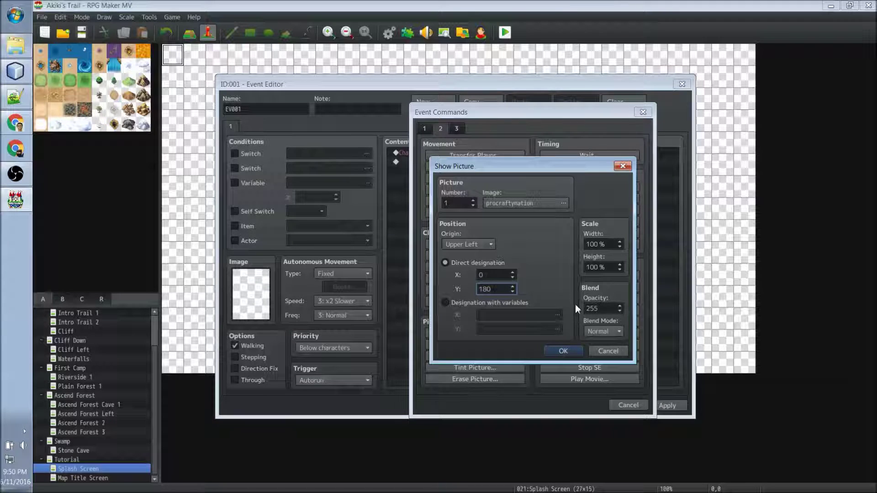
double_click(607, 308)
type("0")
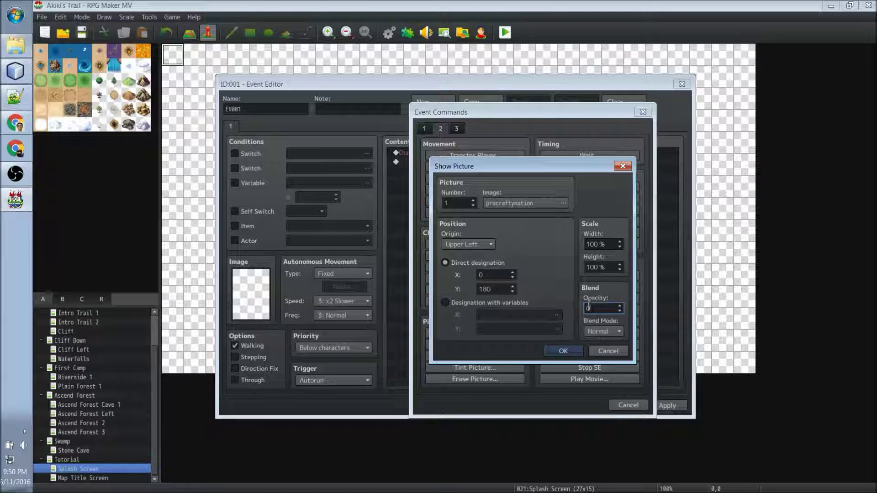
left_click(566, 350)
Add a second Show Picture command for picture number 2 using the procraftynation_slogan image
right_click(429, 171)
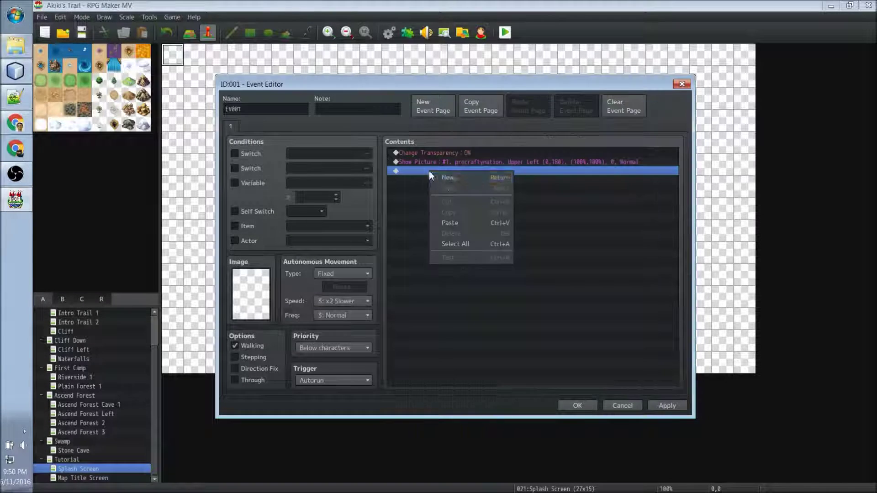
left_click(446, 177)
left_click(475, 334)
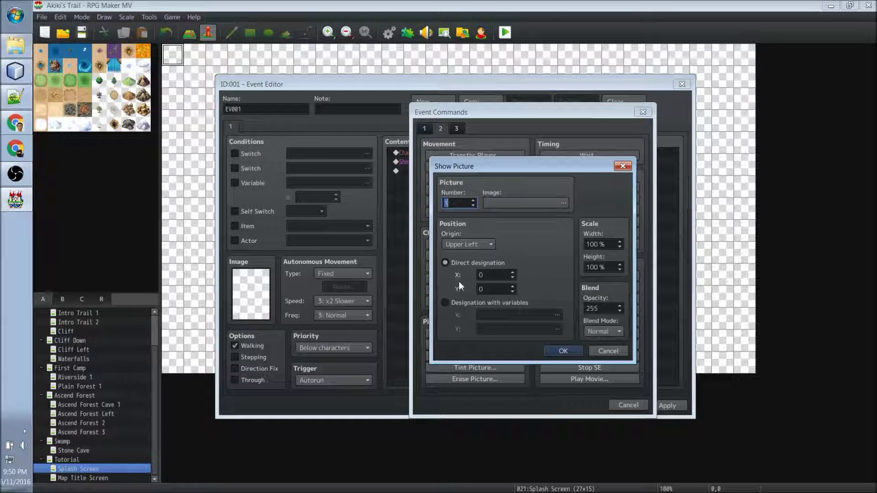
double_click(452, 204)
type("2")
left_click(524, 201)
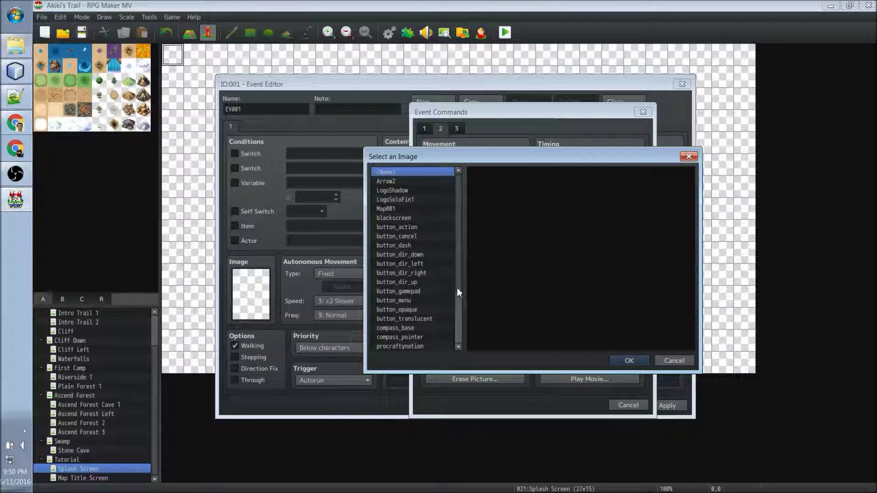
scroll(458, 300, "down", 1)
scroll(423, 340, "down", 1)
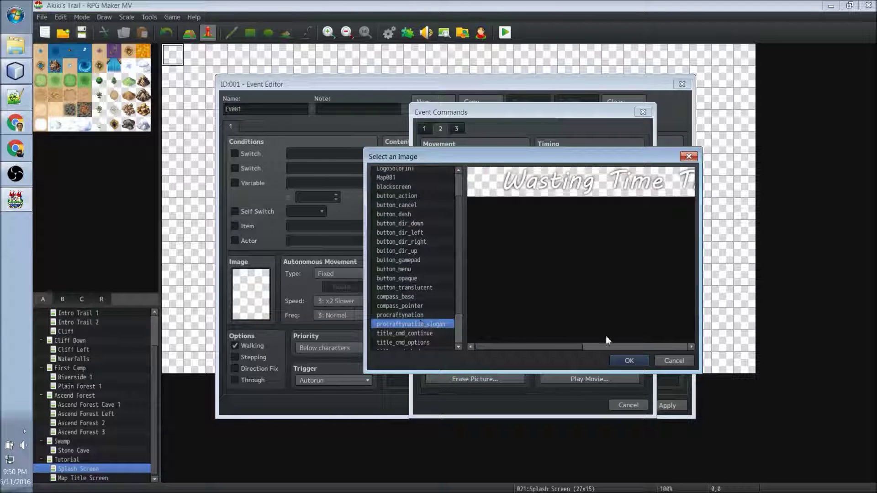
left_click(629, 360)
Give picture 2 a Y position of 280 and an opacity of 0, and confirm the Show Picture command
double_click(480, 290)
type("280")
double_click(611, 308)
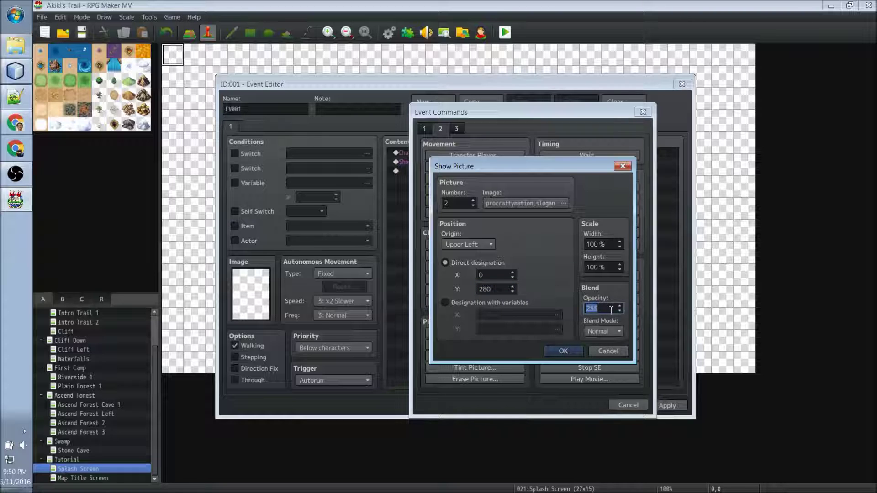
type("0")
left_click(564, 350)
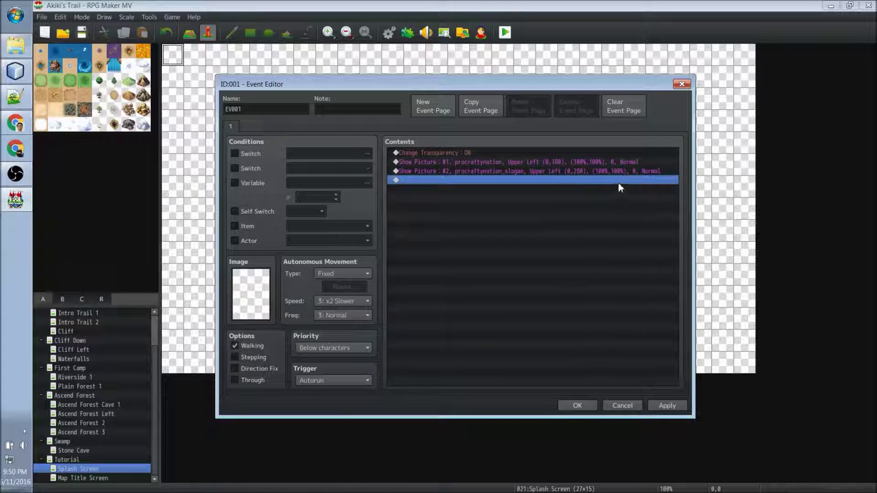
Add a Move Picture command for picture 1 at Y 180 with opacity 255 over 60 frames, without waiting for completion
double_click(424, 180)
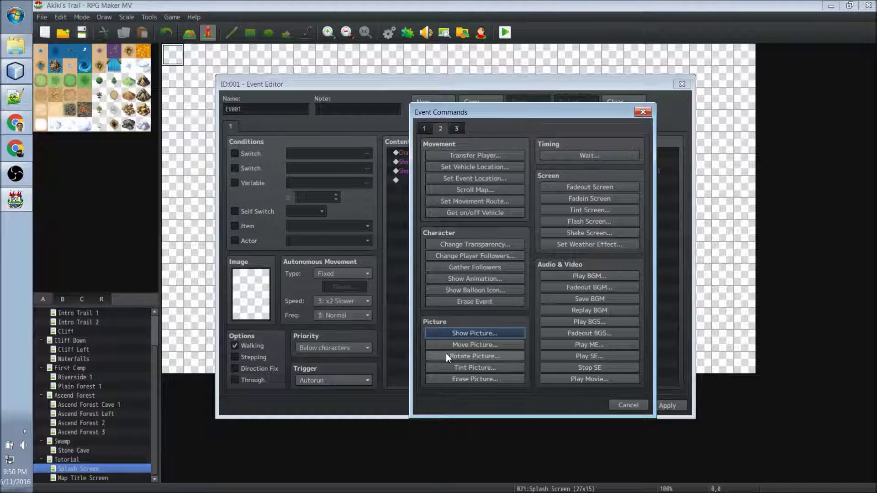
left_click(474, 345)
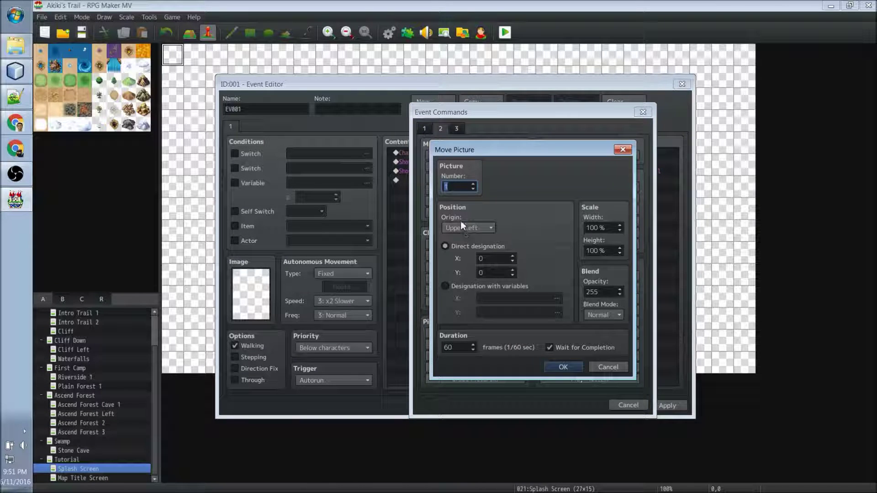
left_click(456, 186)
double_click(489, 273)
type("1")
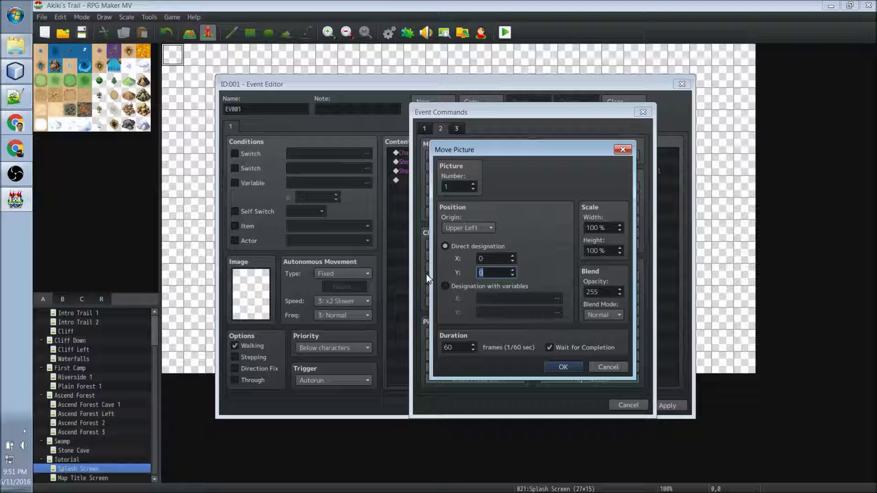
type("80")
double_click(600, 292)
left_click(602, 293)
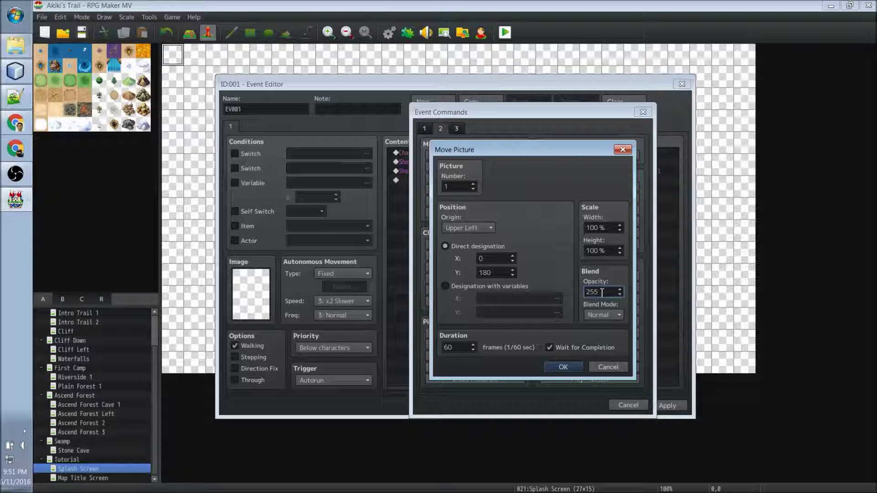
double_click(451, 352)
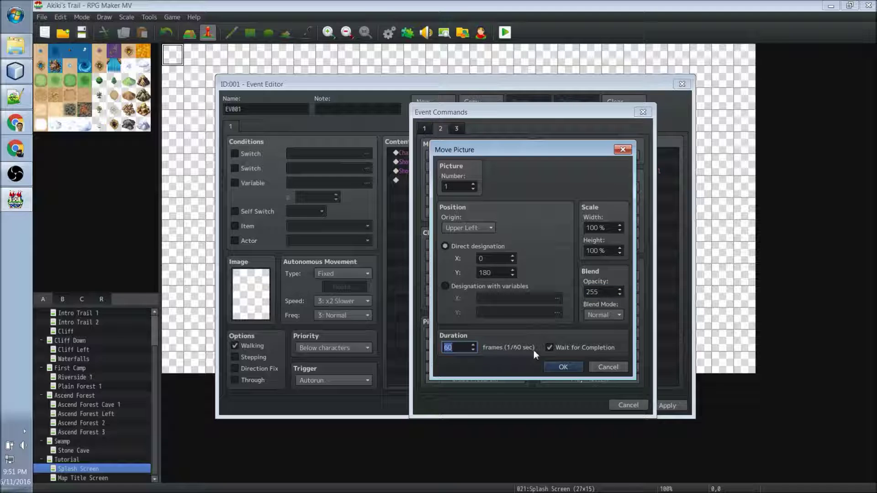
left_click(549, 348)
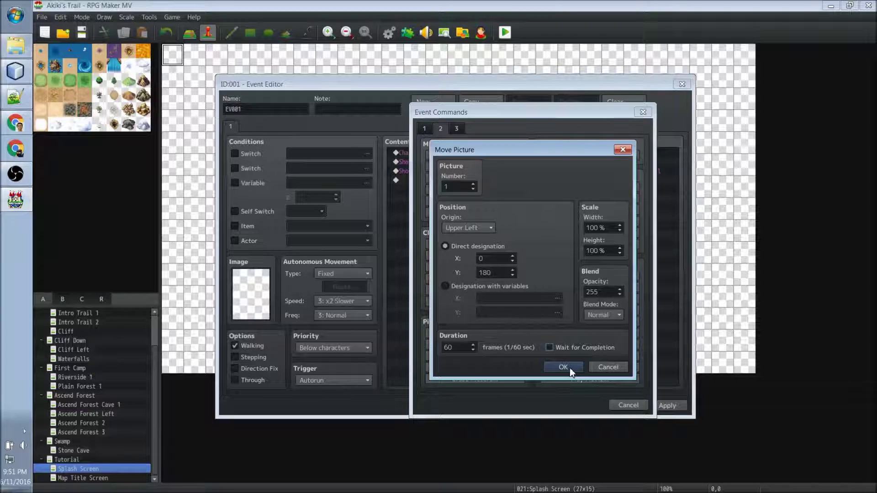
left_click(564, 367)
Duplicate the Move Picture command and change the copy to picture 2 at Y 280 with Wait for Completion enabled
left_click(421, 181)
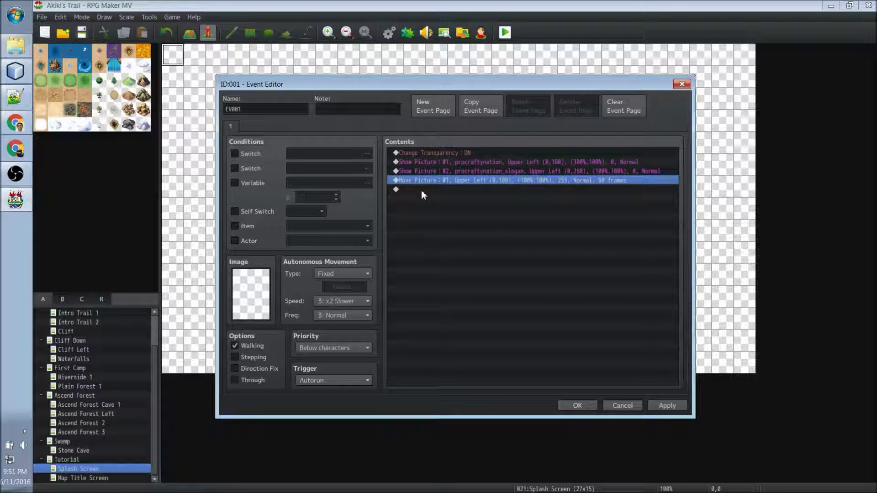
left_click(421, 190)
key("ctrl+v")
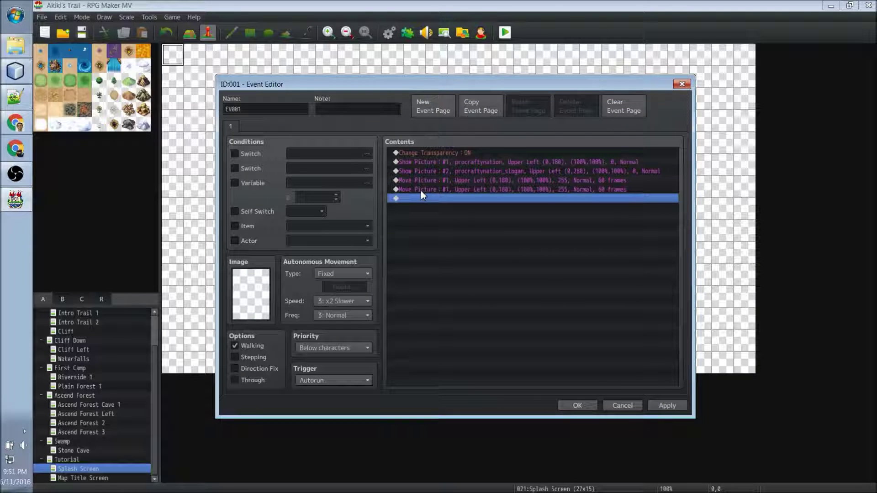
double_click(421, 189)
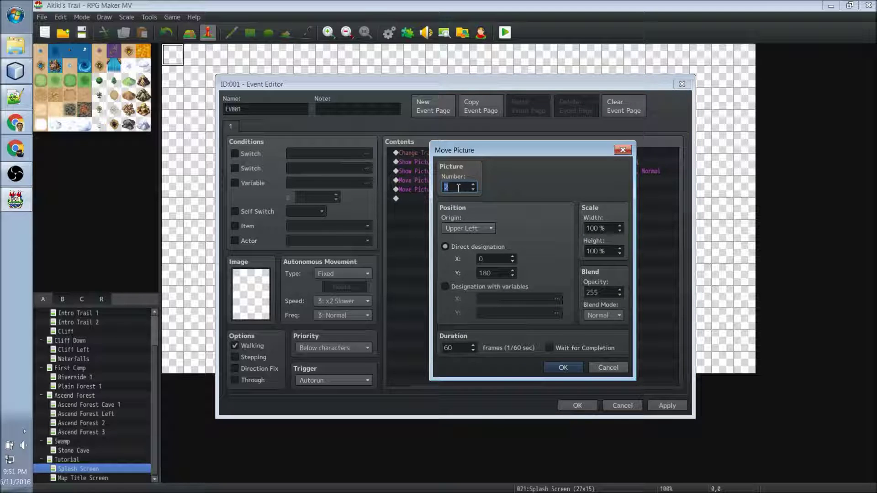
double_click(483, 273)
left_click(550, 349)
left_click(563, 368)
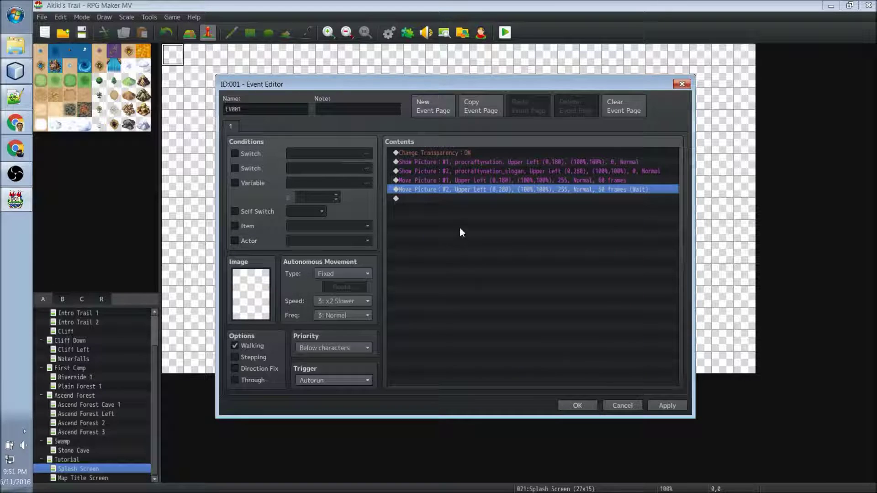
Add a Wait of 60 frames followed by a Transfer Player command to Map Title Screen at 14,8
key("Down")
key("ctrl+v")
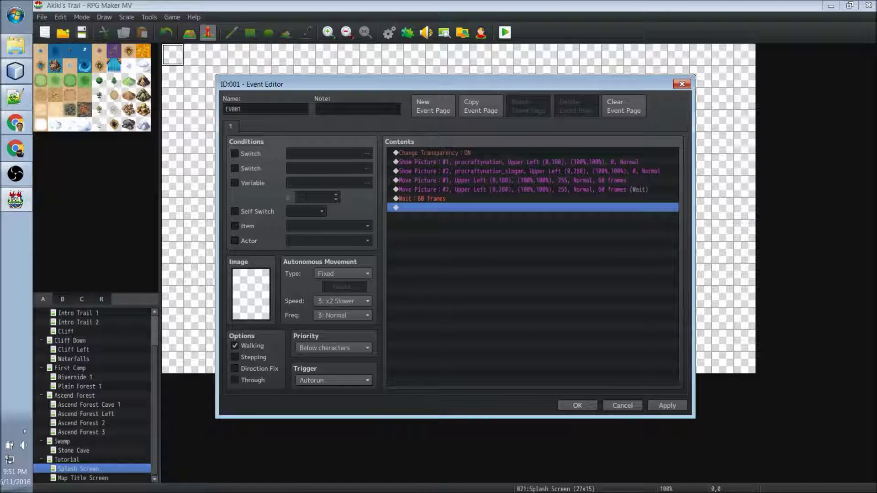
double_click(409, 208)
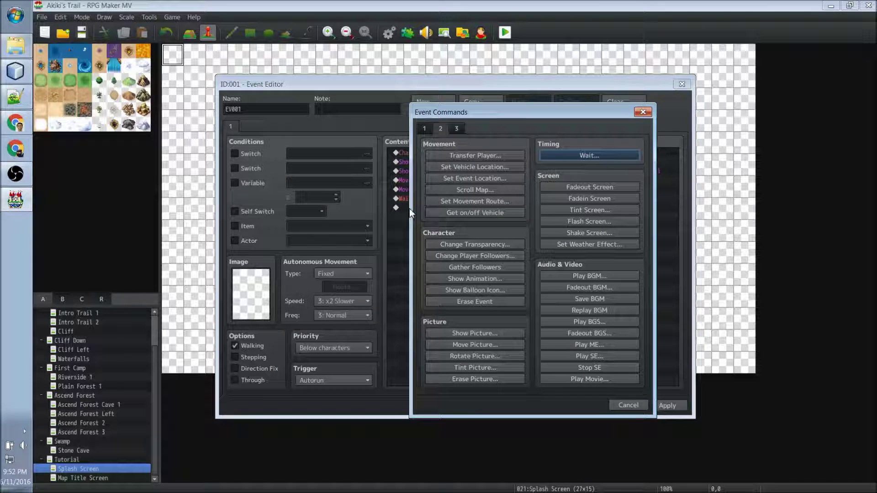
left_click(436, 155)
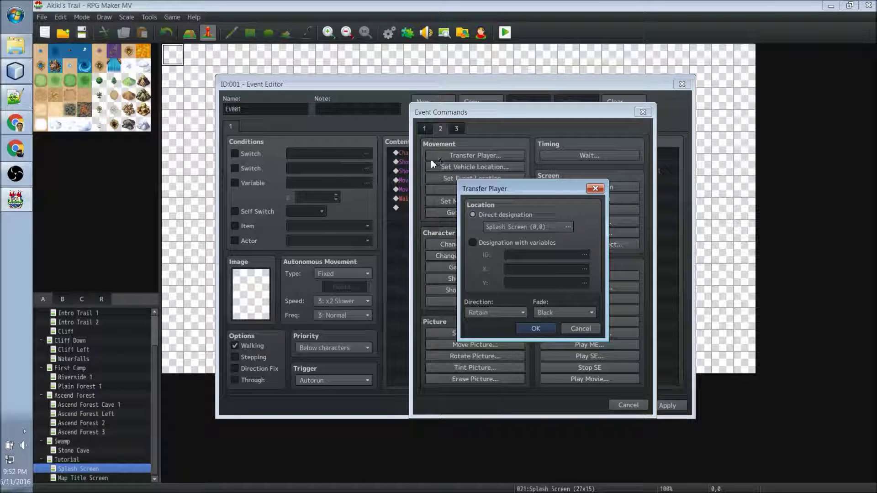
left_click(495, 221)
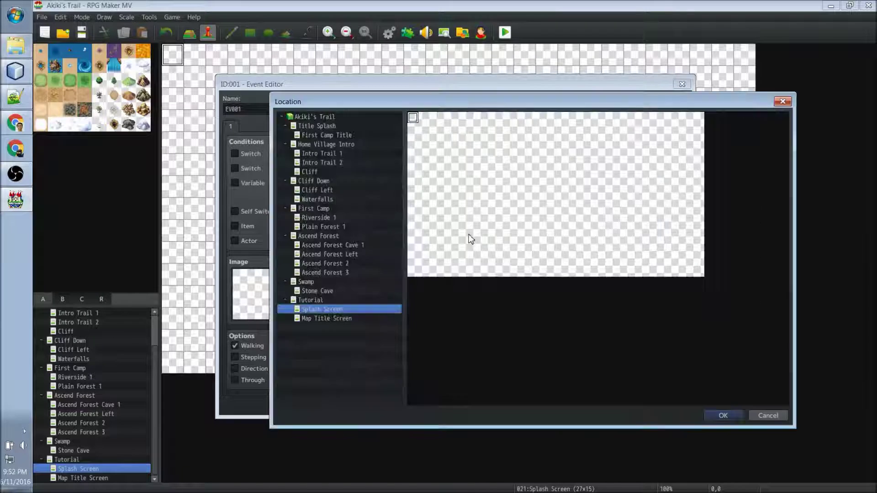
left_click(315, 318)
left_click(567, 205)
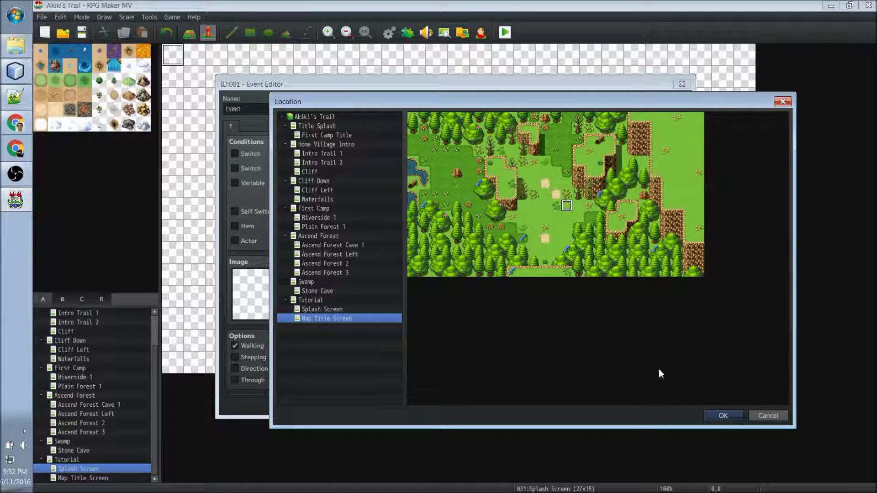
left_click(709, 414)
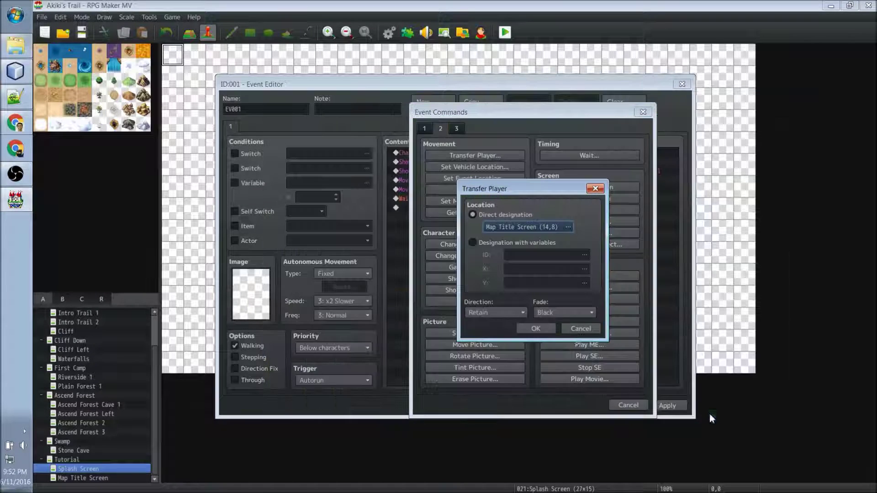
left_click(533, 327)
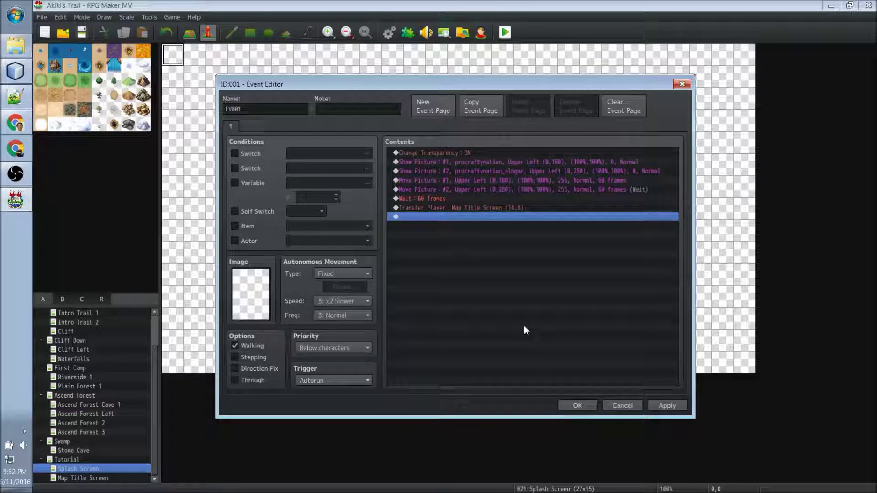
left_click(423, 208)
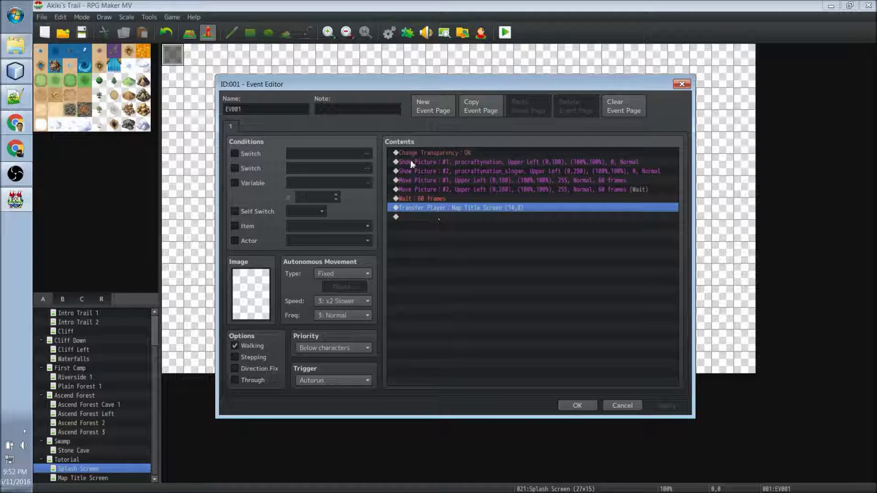
Close the splash screen event and create an Autorun event on an empty tile at 22,3 of the Map Title Screen map
key("Escape")
left_click(82, 477)
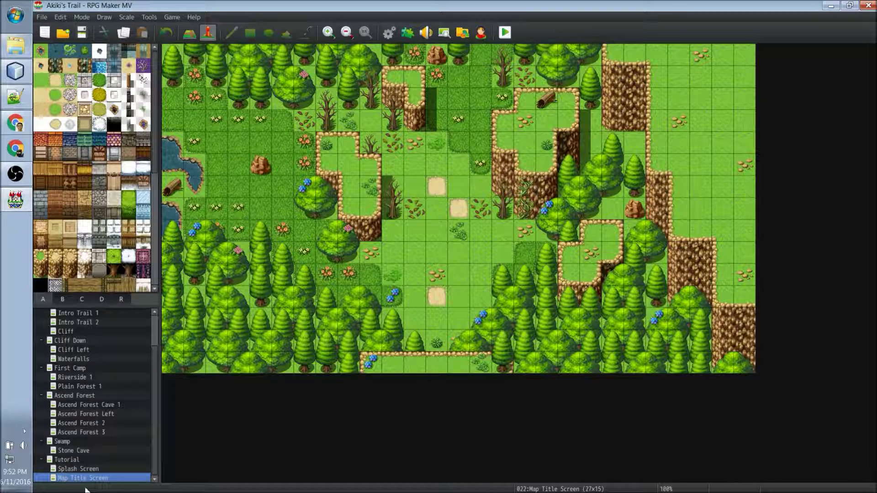
double_click(658, 122)
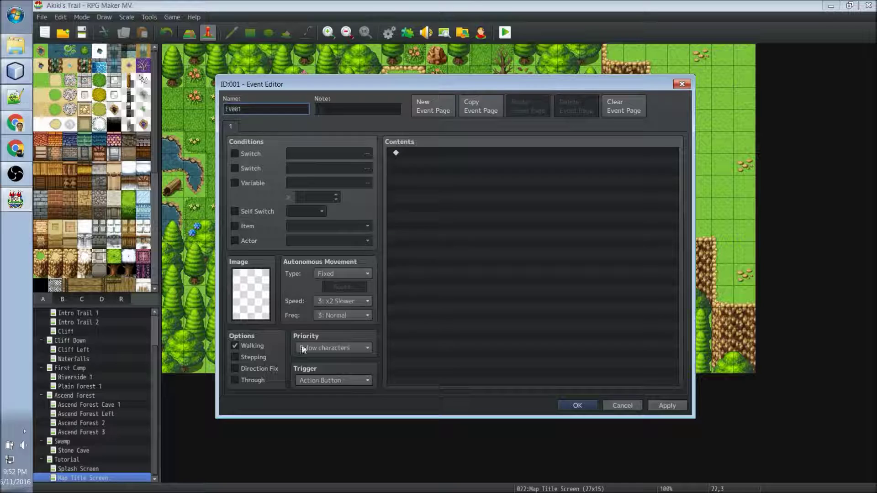
left_click(304, 380)
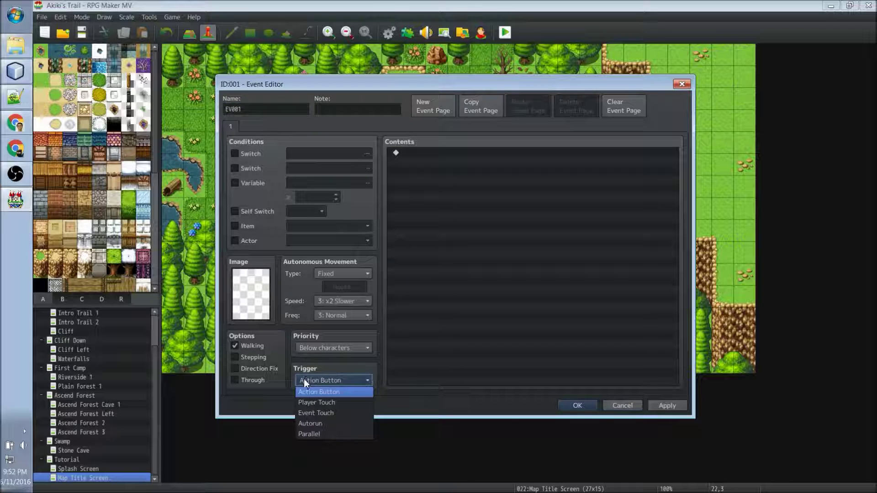
left_click(308, 424)
Add a Change Transparency command set to OFF to the new event
double_click(613, 295)
left_click(426, 132)
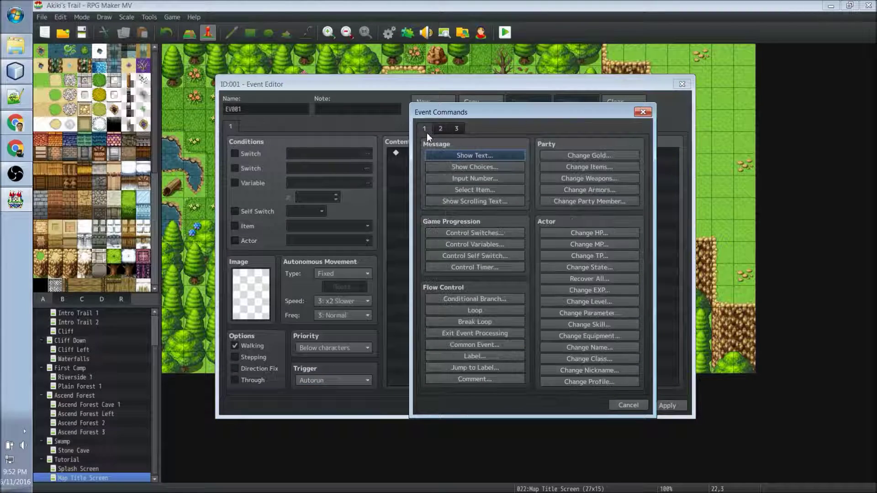
left_click(440, 129)
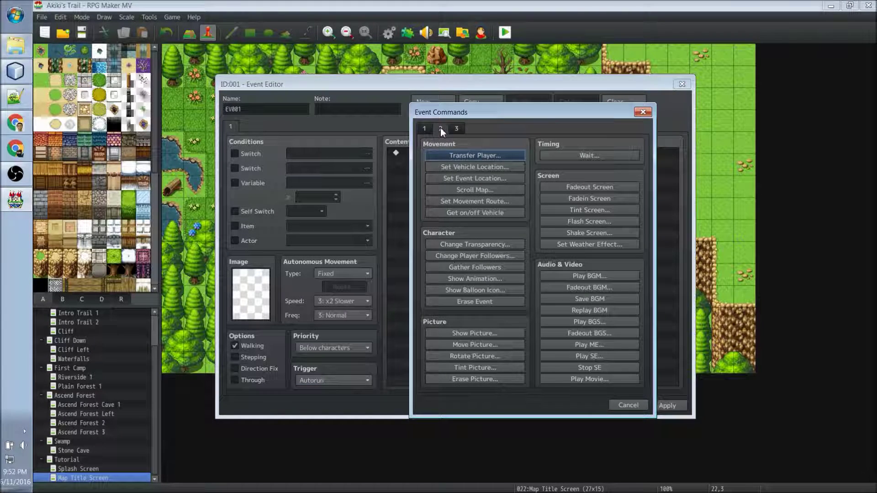
left_click(454, 244)
key("Return")
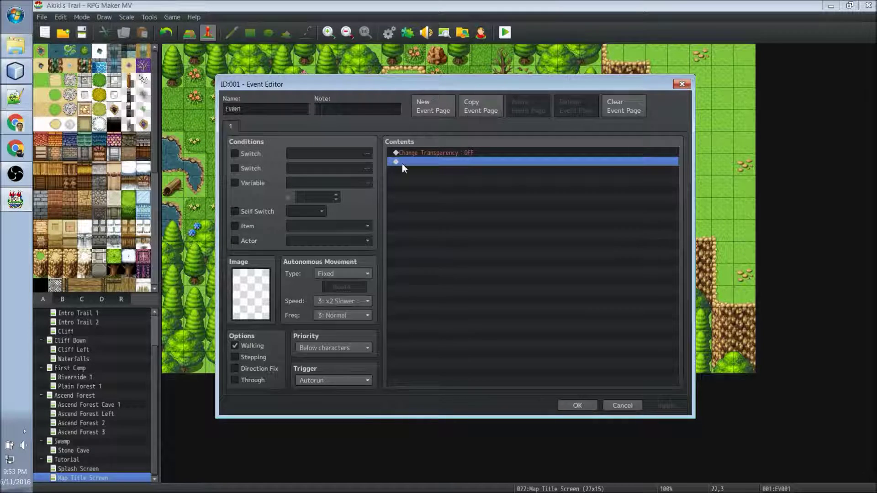
Add a Show Picture command for picture 1 using LogoSoloFin1 at Y 65 with opacity 0
double_click(402, 163)
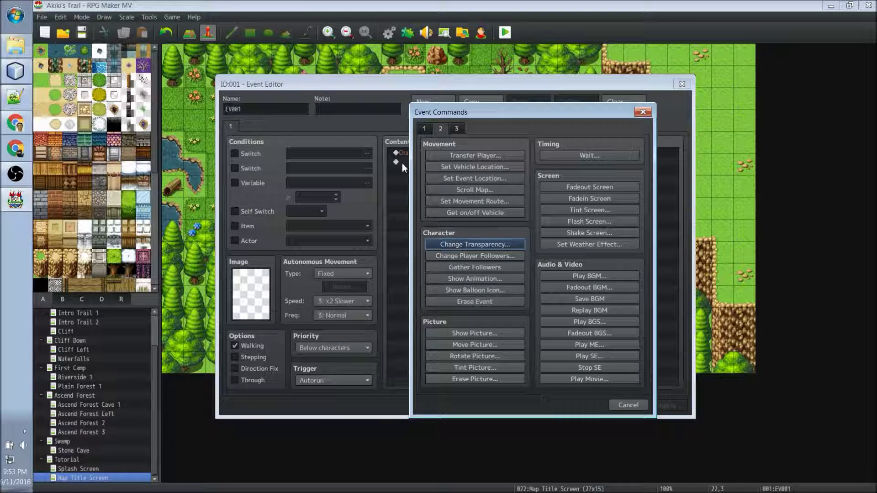
left_click(448, 334)
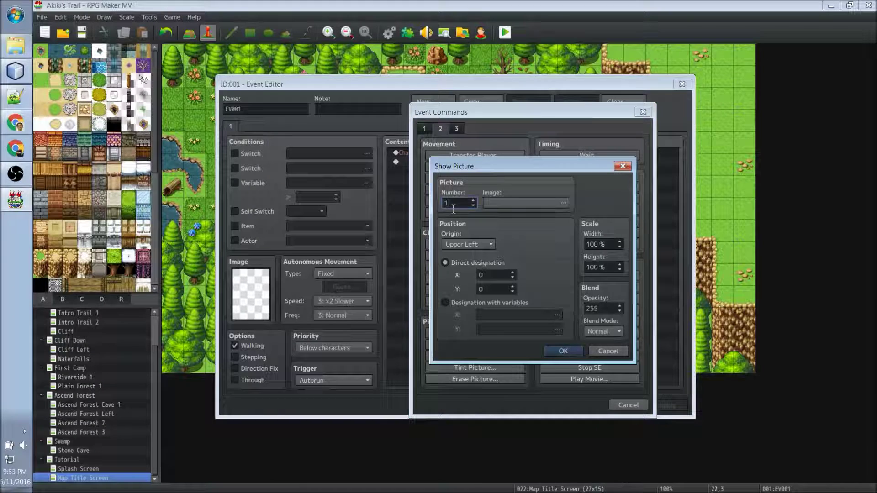
double_click(464, 203)
type("1")
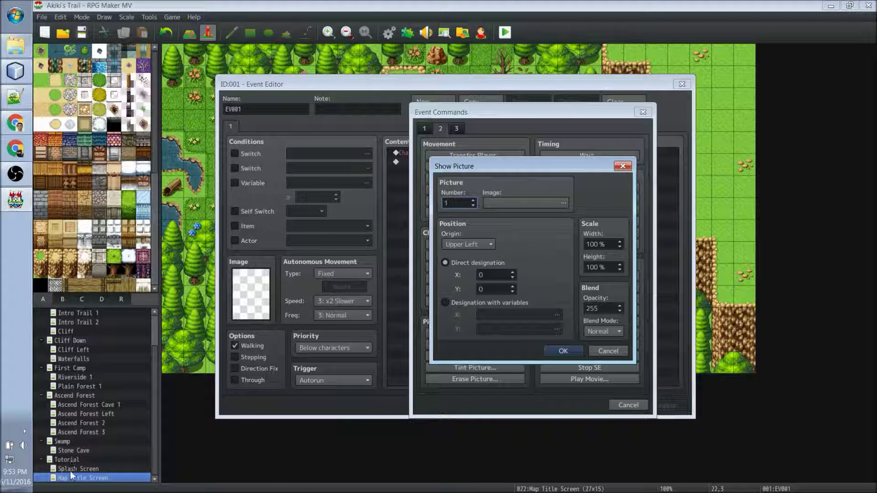
left_click(526, 203)
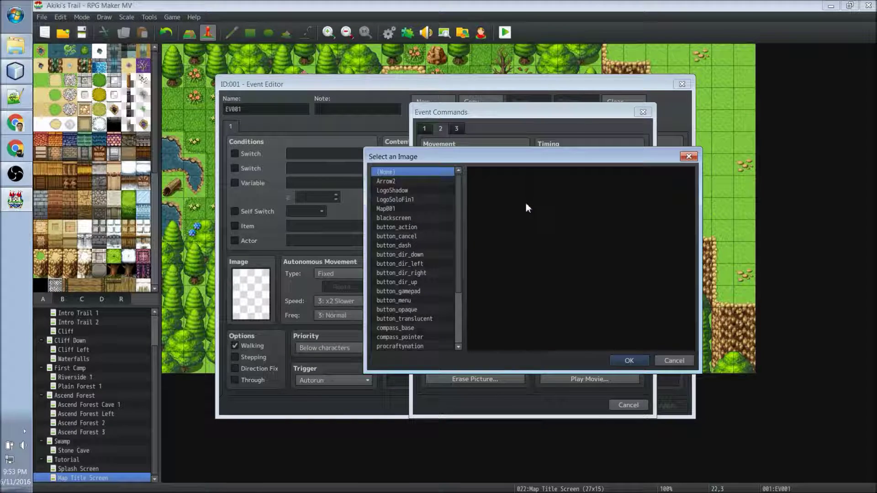
left_click(395, 199)
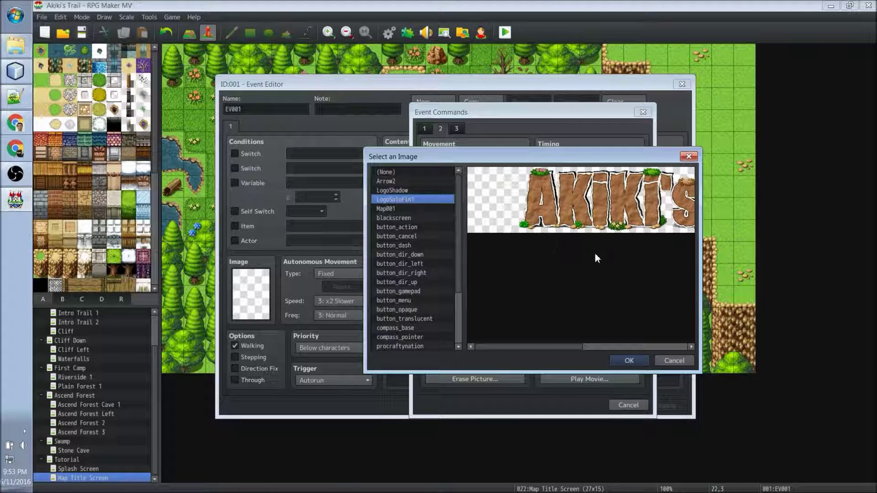
left_click(622, 362)
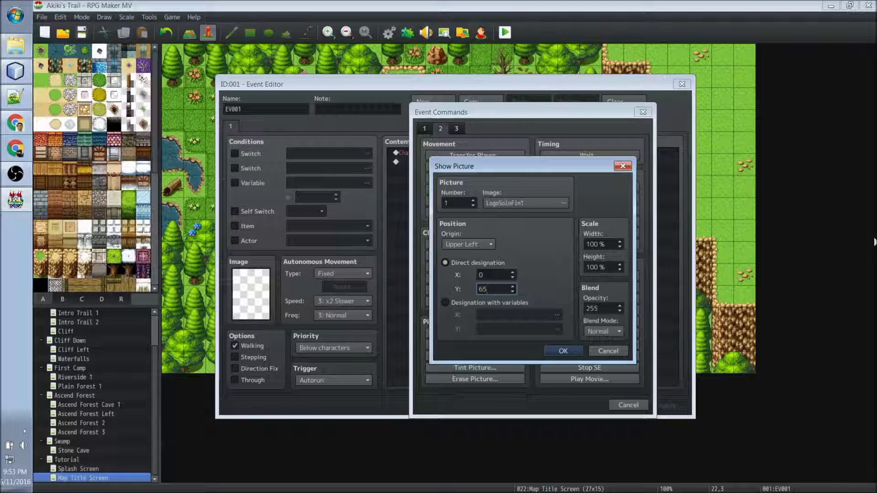
double_click(602, 308)
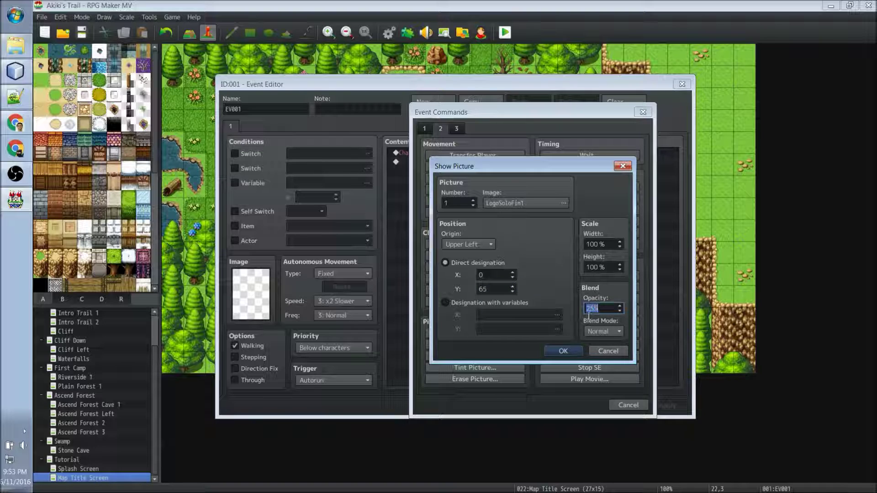
type("0")
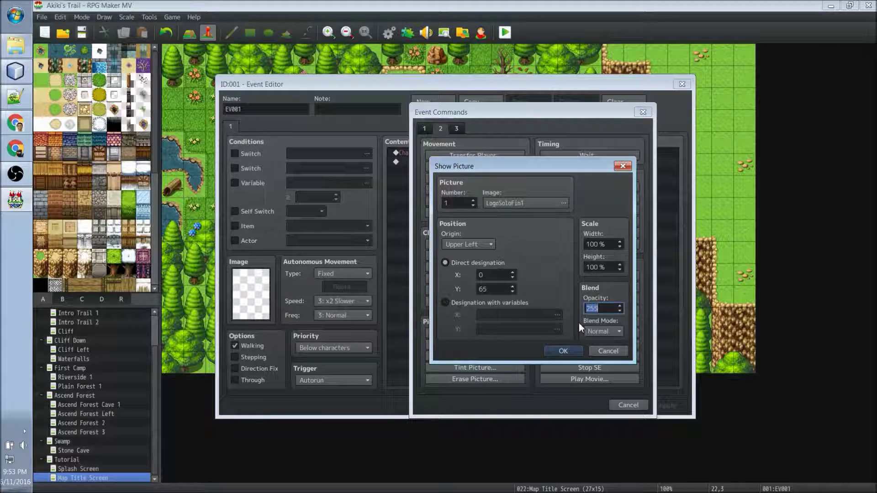
left_click(561, 350)
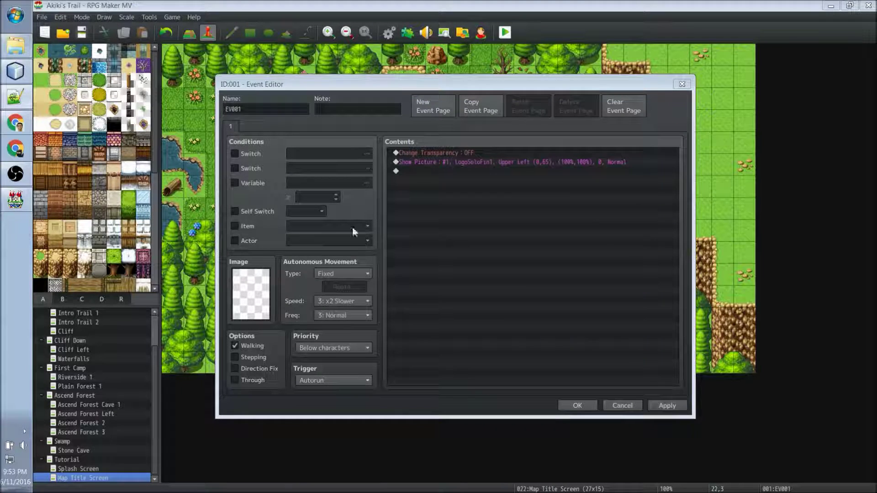
Start a second Show Picture command as picture 2 with the image title_cms_new
left_click(413, 170)
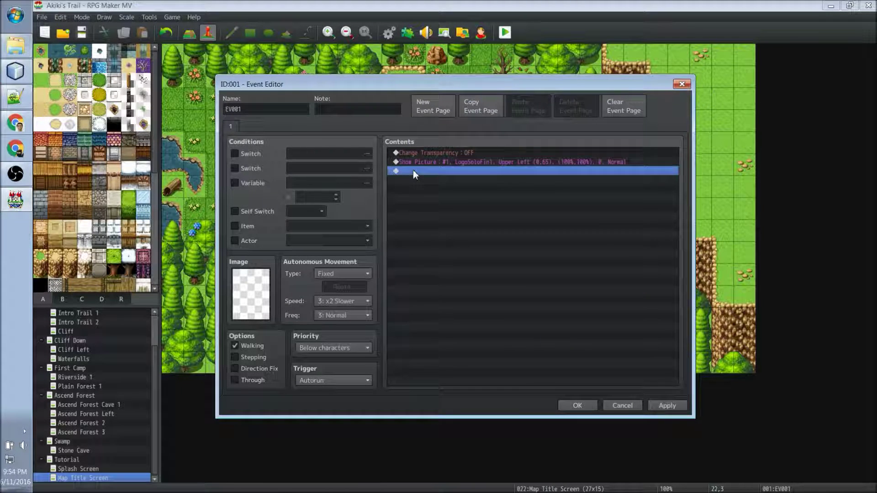
right_click(413, 170)
left_click(418, 174)
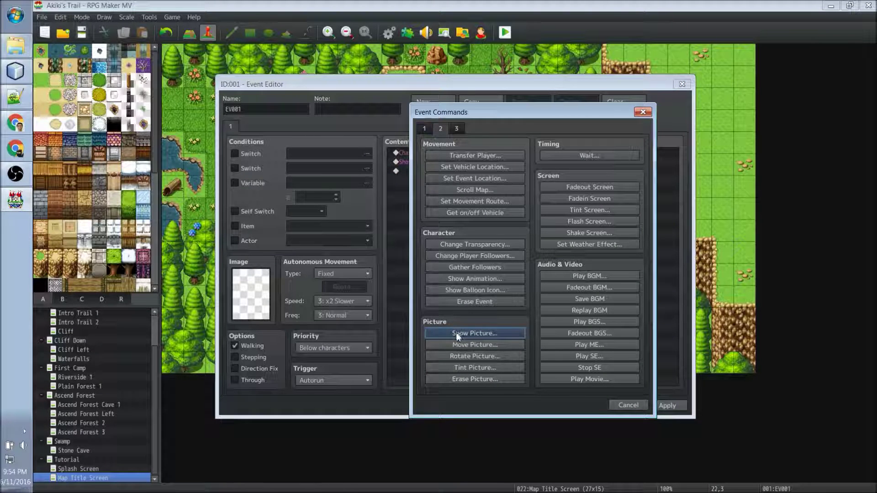
left_click(457, 333)
left_click(451, 203)
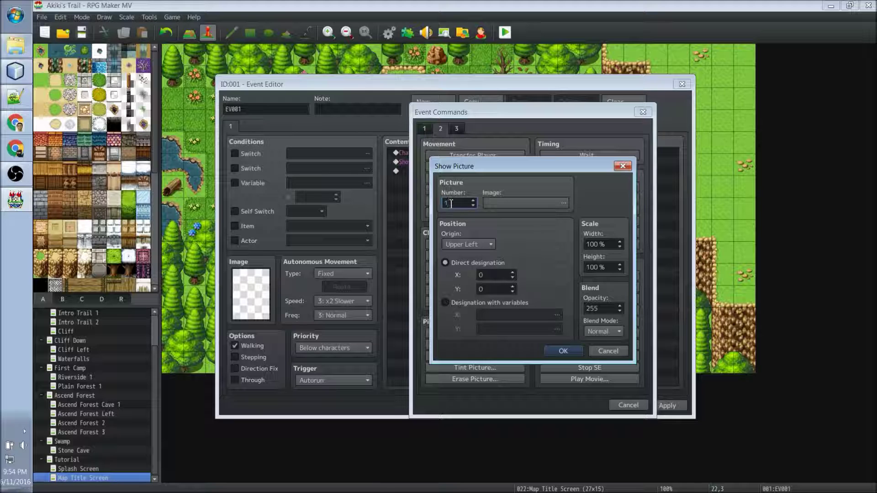
key("Up")
double_click(502, 203)
scroll(433, 295, "down", 2)
left_click(402, 319)
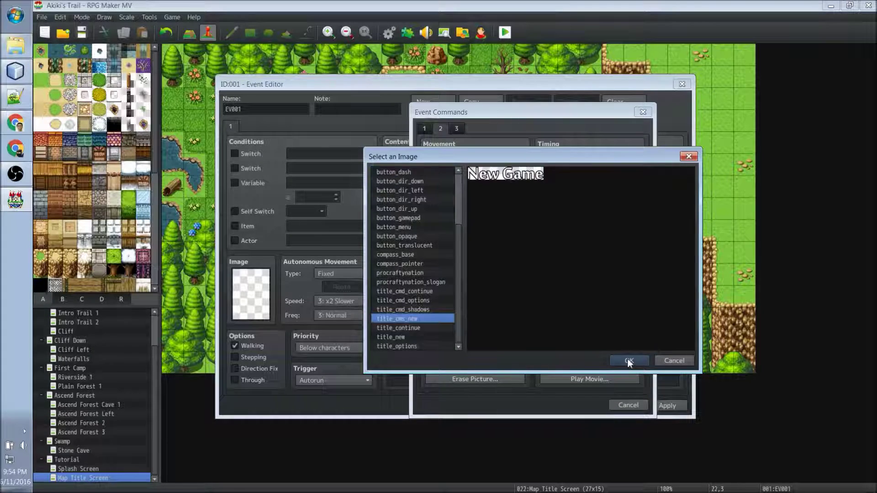
left_click(628, 361)
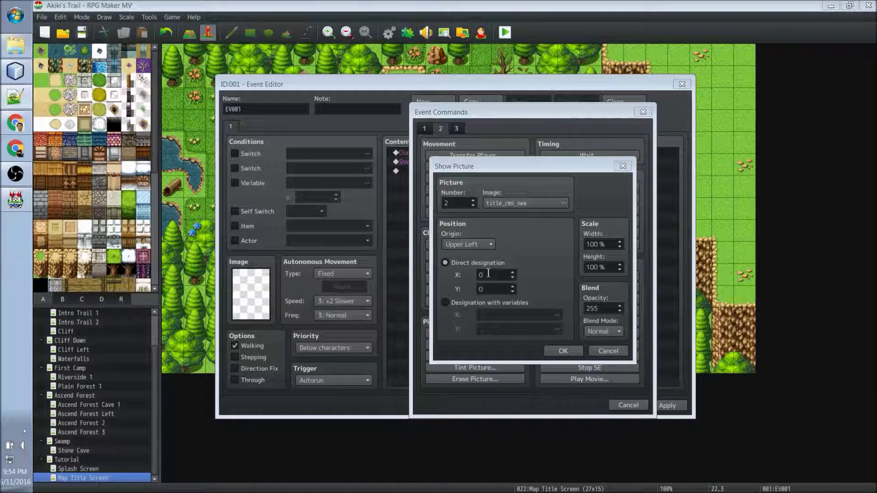
Place picture 2 at X 397, Y 320 with opacity 0 and confirm the Show Picture command
left_click(484, 289)
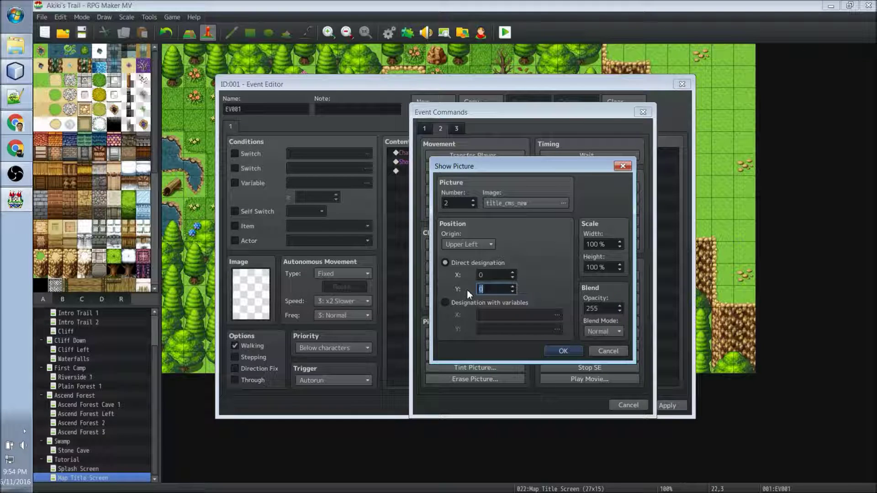
left_click(480, 274)
type("397")
key("Tab")
type("320")
double_click(593, 309)
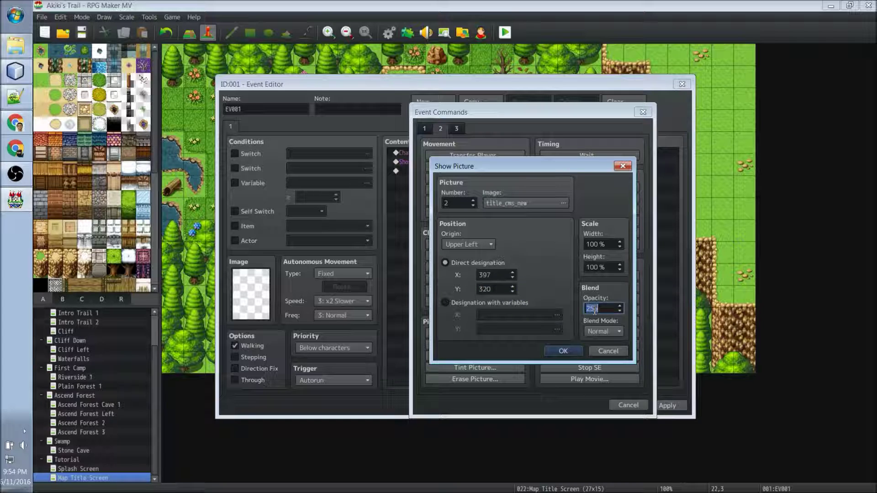
type("0")
key("Return")
Duplicate the picture 2 command and change the copy to picture 3 with the image title_continue
left_click(421, 180)
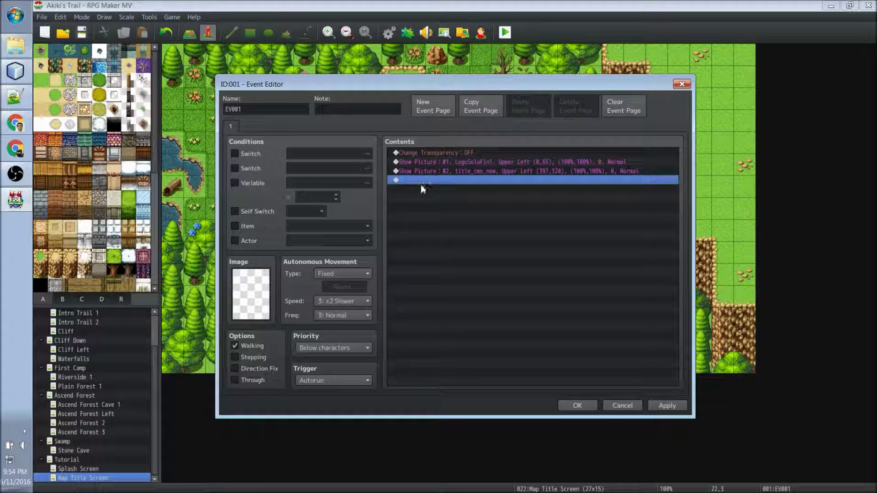
key("ctrl+v")
double_click(422, 182)
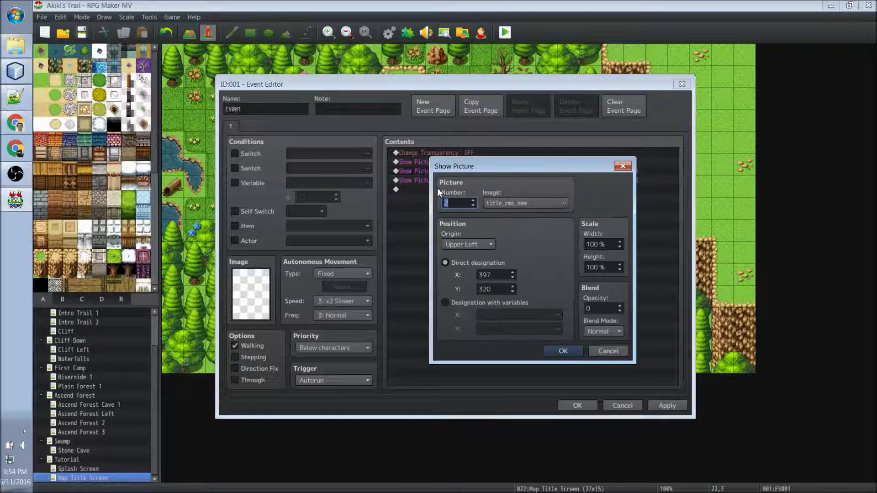
left_click(473, 201)
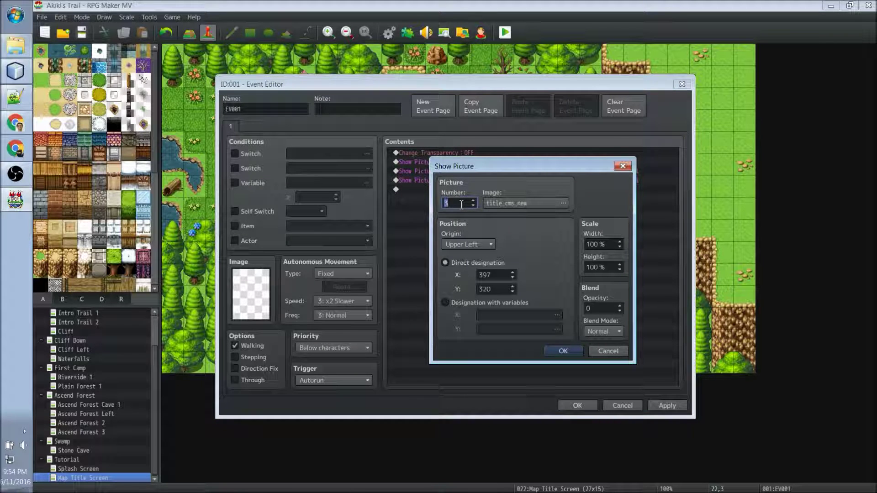
left_click(506, 202)
left_click(399, 336)
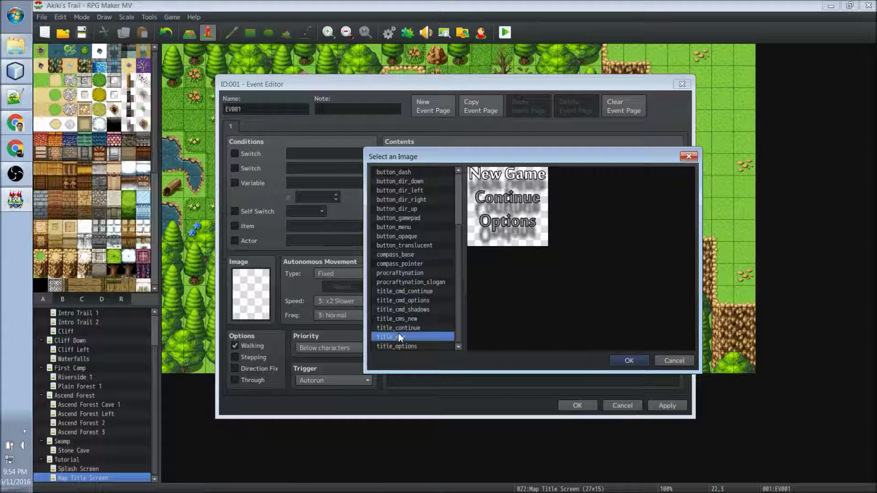
left_click(399, 328)
left_click(629, 361)
Set picture 3's position to X 409, Y 369 and confirm the command
double_click(488, 274)
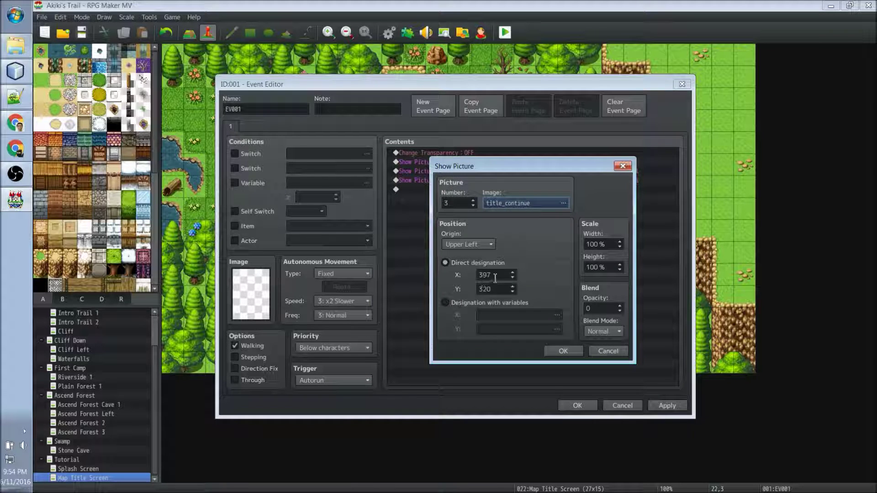
type("409")
double_click(495, 290)
type("369")
double_click(599, 309)
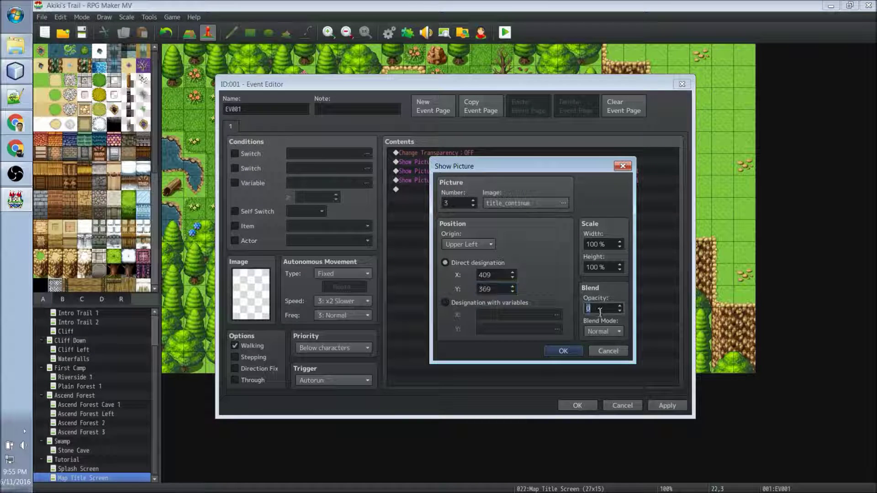
left_click(559, 351)
Duplicate the picture 3 command and change the copy to picture 4 using title_cmd_options at X 418, Y 421
key("ctrl+c")
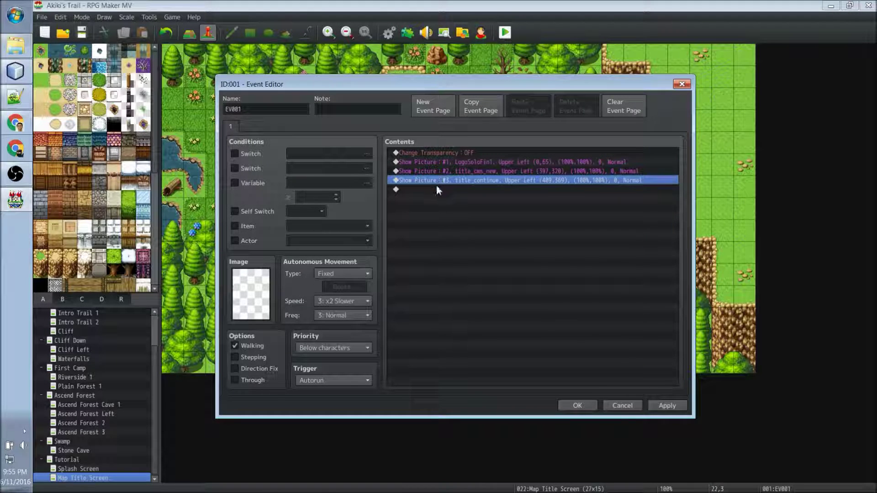
left_click(435, 188)
key("ctrl+v")
double_click(435, 188)
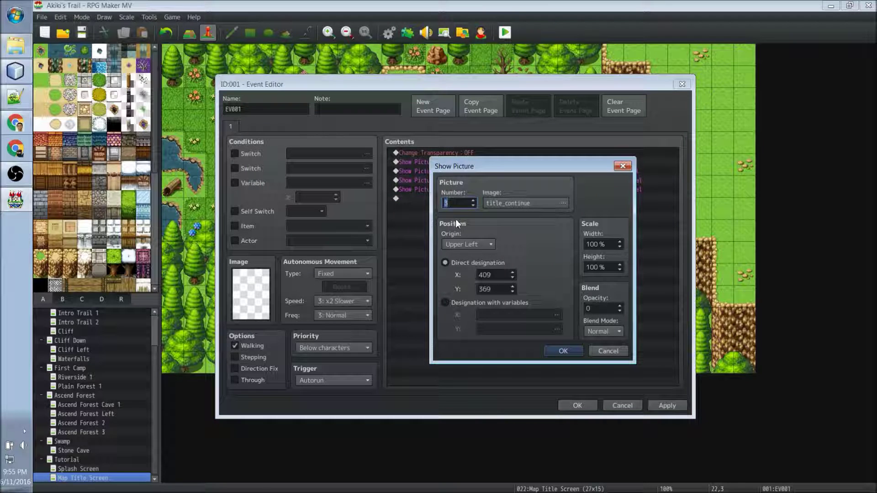
left_click(516, 205)
left_click(425, 300)
left_click(629, 361)
left_click_drag(476, 168, 478, 222)
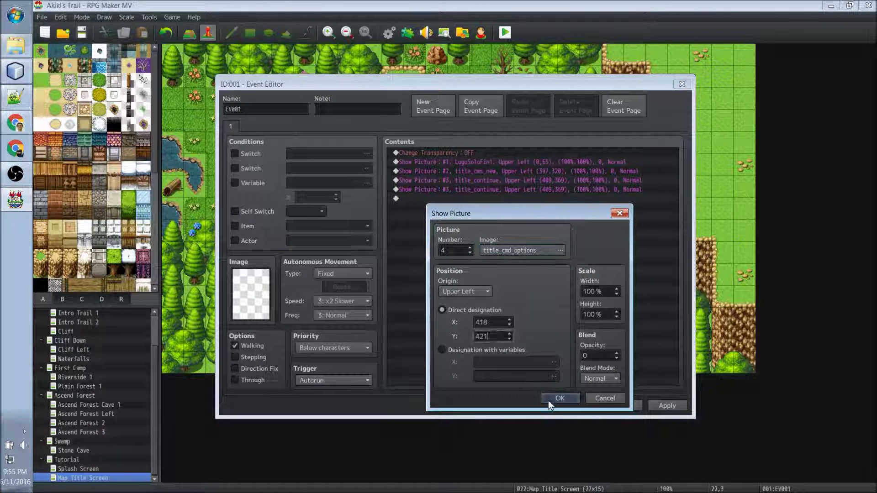
left_click(560, 397)
Change the image of the picture 3 Show Picture command to title_cmd_options and confirm it
left_click(439, 182)
double_click(439, 182)
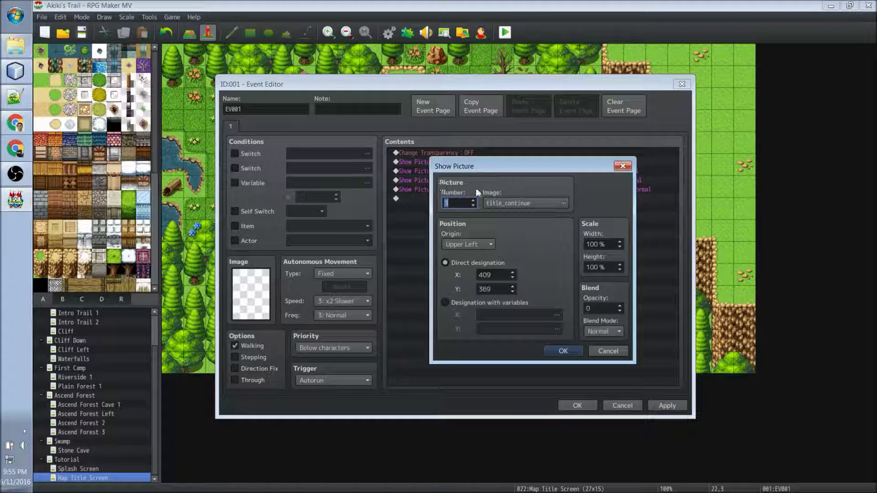
left_click(521, 204)
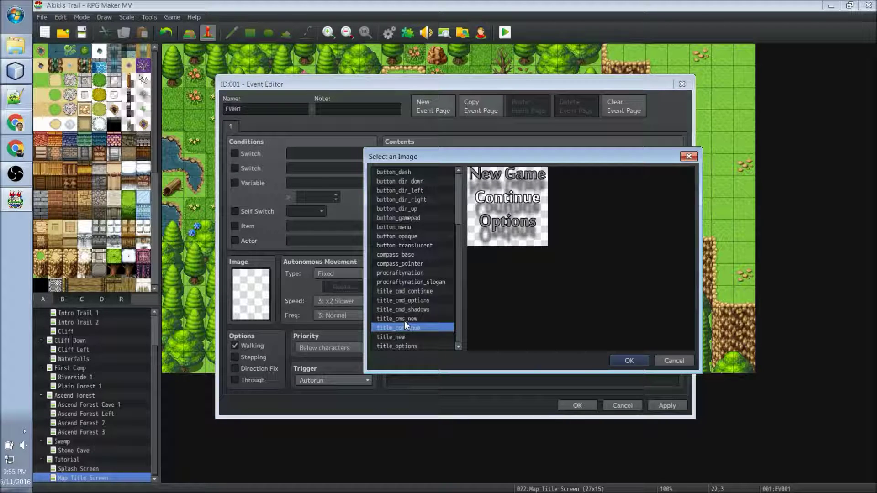
left_click(405, 300)
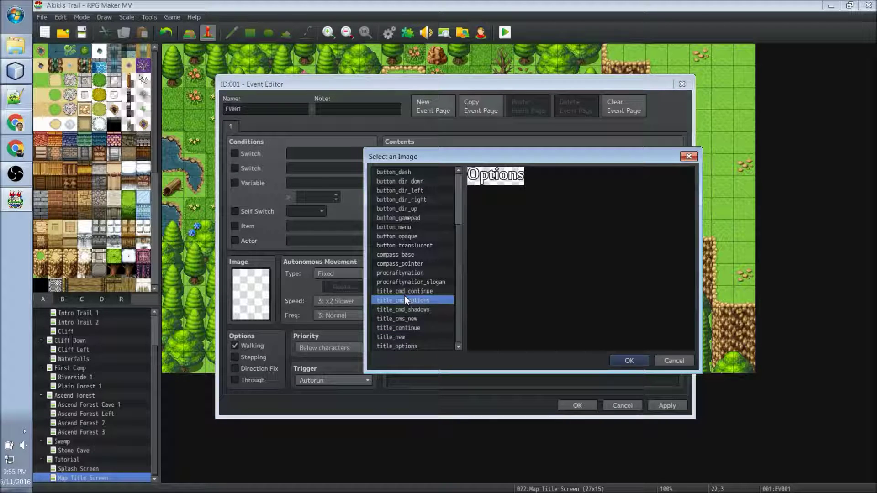
left_click(621, 360)
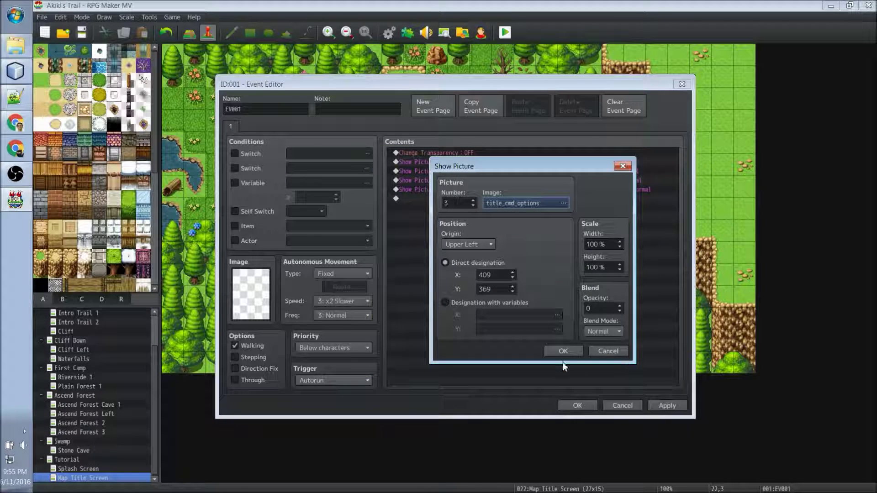
left_click(566, 353)
Add a Move Picture command for picture 1 at the end of the event, with its position at X 0, Y 65
left_click(418, 168)
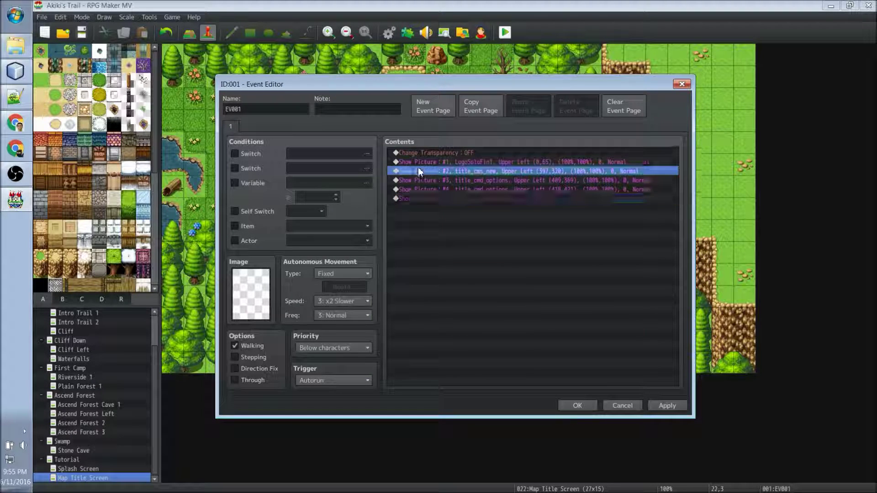
left_click(413, 189)
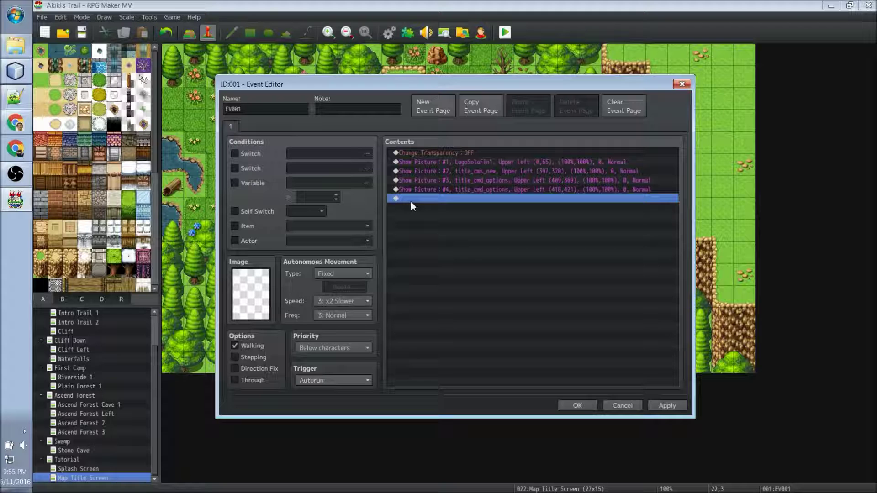
double_click(410, 201)
left_click_drag(445, 116, 617, 88)
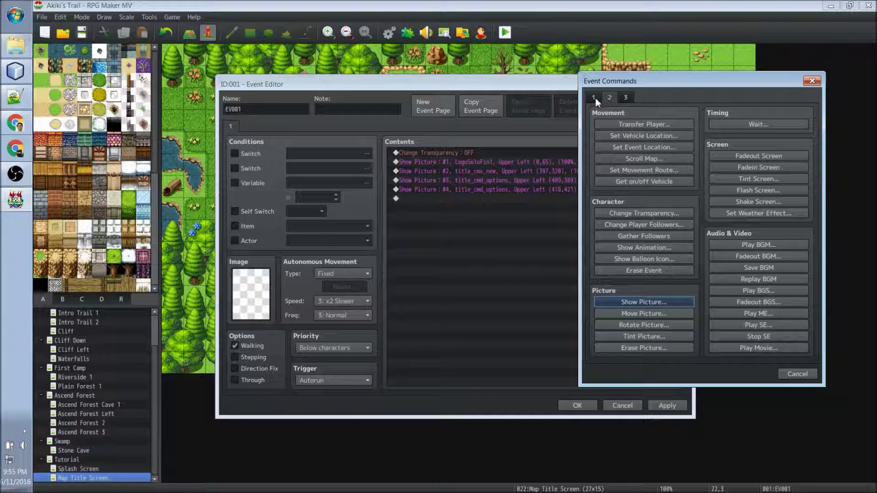
left_click(607, 314)
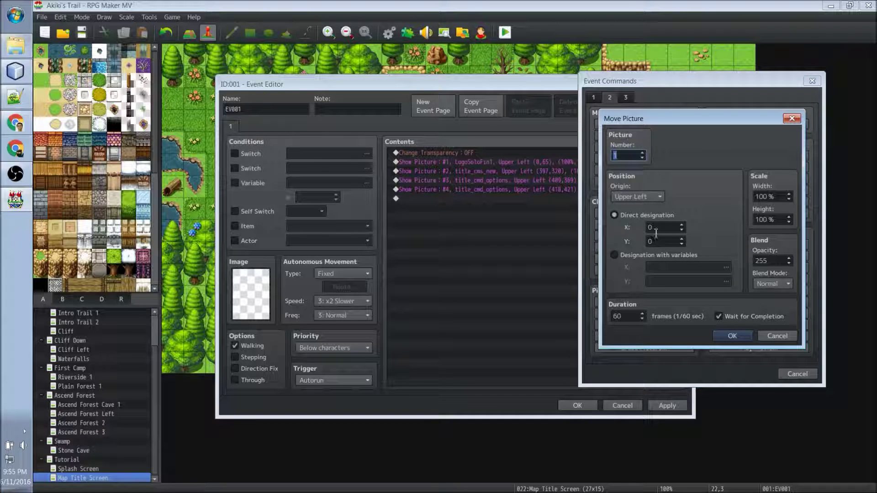
key("Tab")
key("Tab")
key("Tab")
key("Tab")
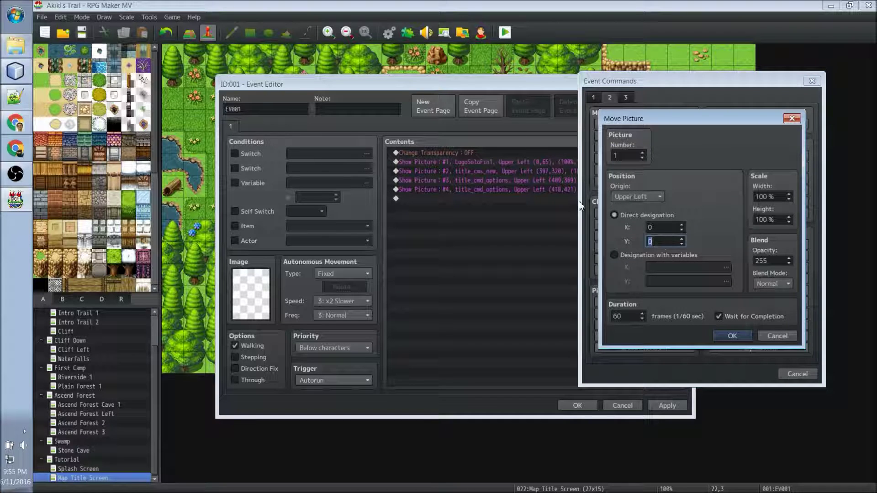
type("65")
Use opacity 255 for picture 1's move, turn off Wait for Completion, and confirm the command
double_click(770, 260)
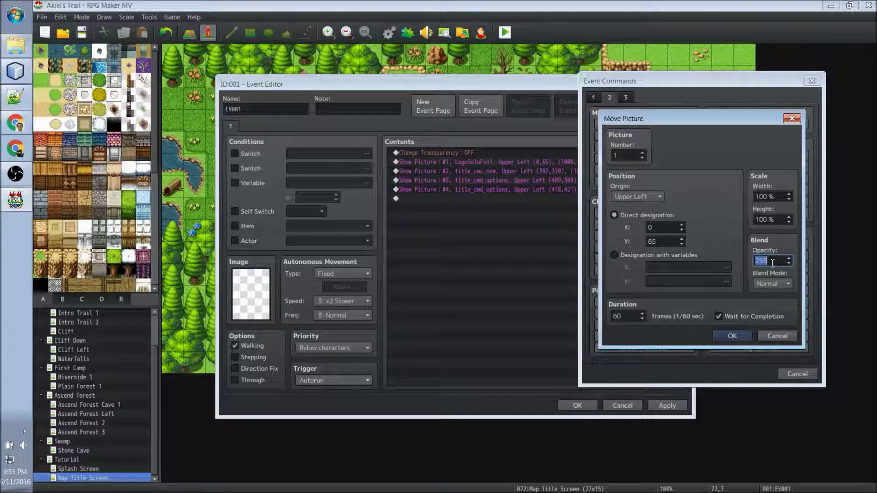
left_click(717, 316)
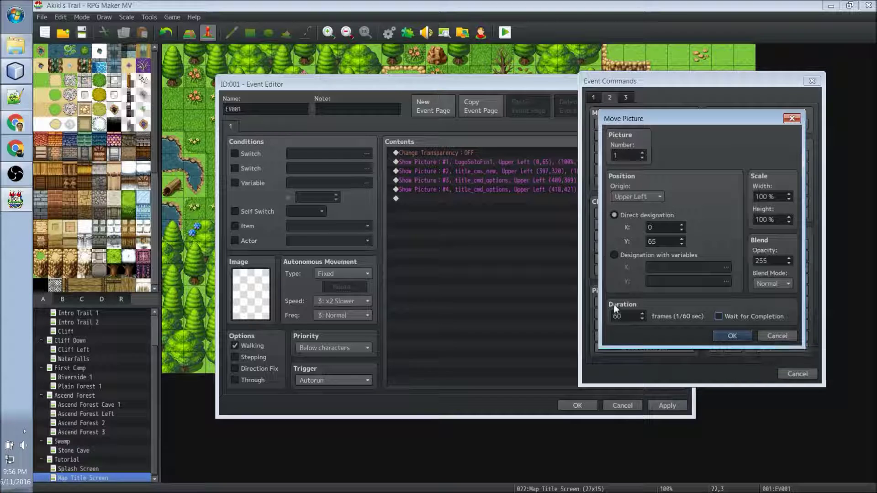
left_click(732, 336)
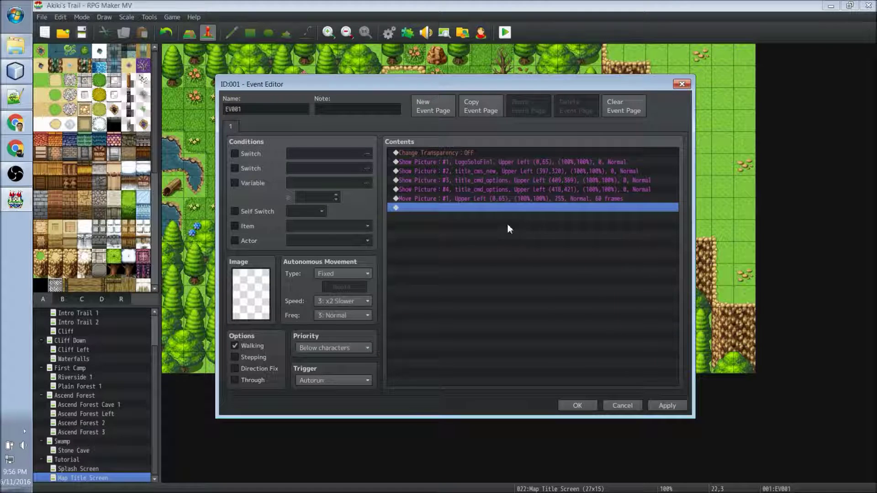
Duplicate the picture 1 Move Picture command and change the copy to picture 2
left_click(417, 199)
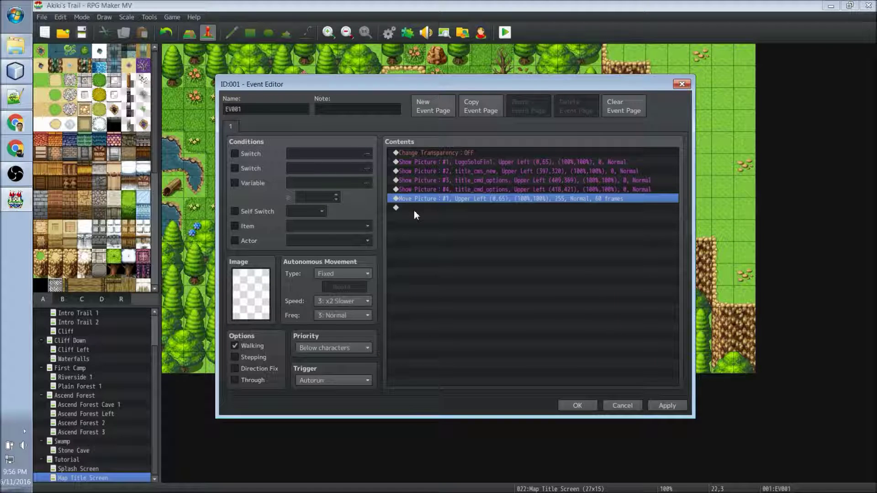
left_click(415, 208)
key("ctrl+v")
left_click(418, 208)
double_click(419, 208)
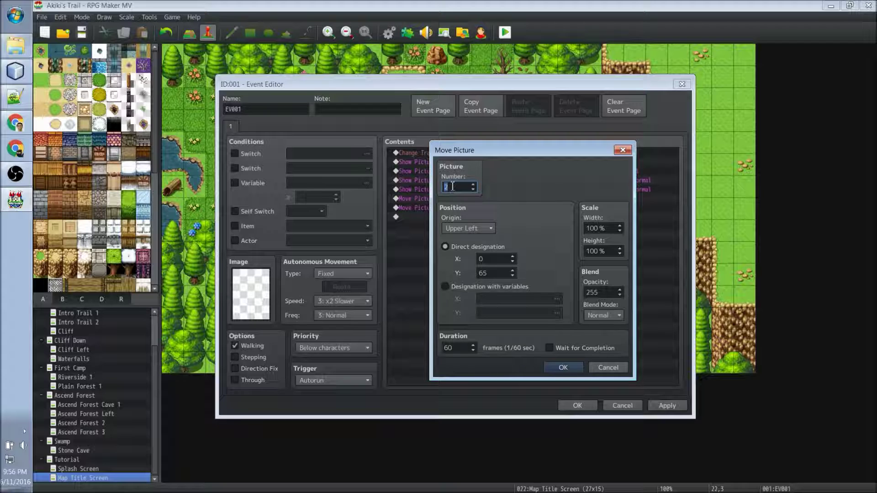
left_click_drag(465, 148, 450, 184)
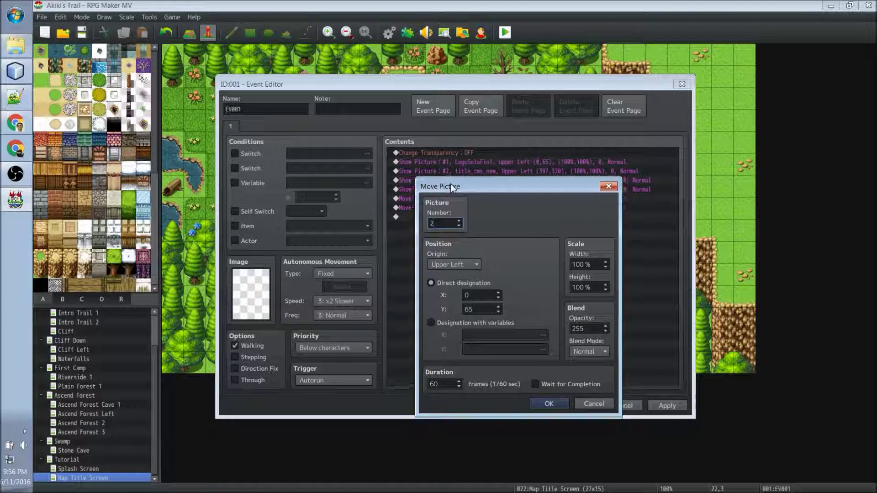
Set picture 2's move position to X 397, Y 320 and confirm the command
double_click(473, 296)
type("39")
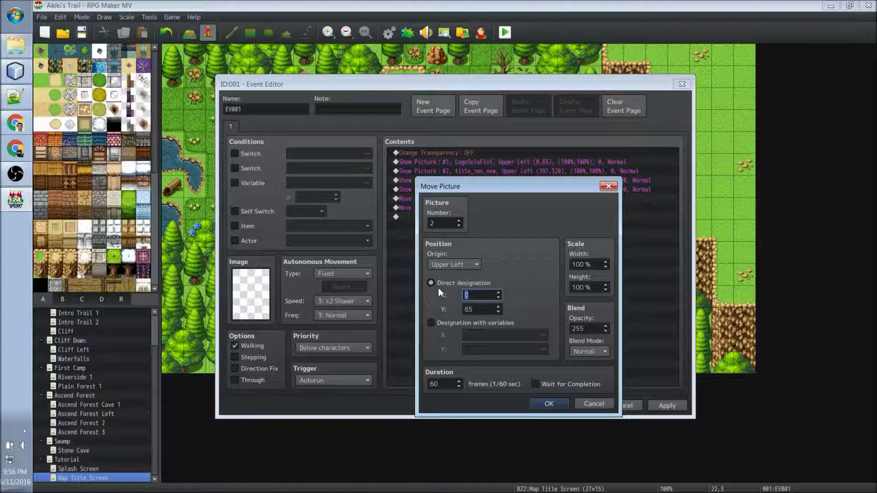
type("7")
key("Tab")
type("320")
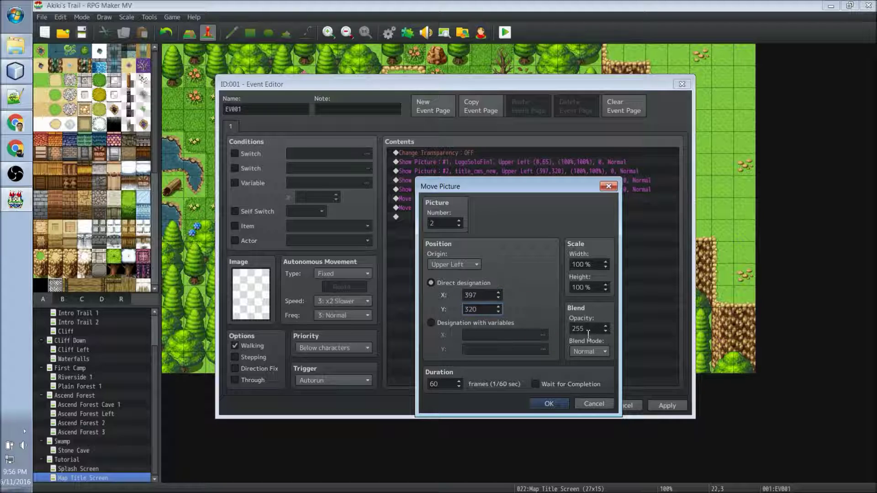
left_click(547, 403)
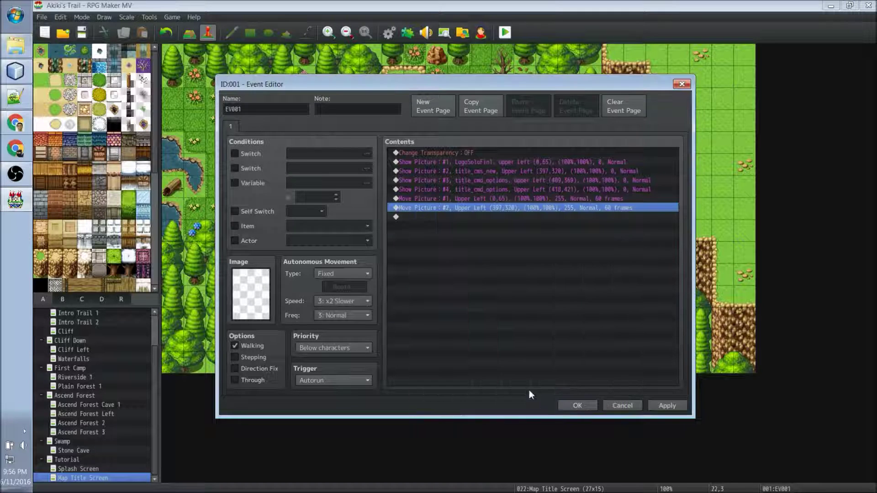
Duplicate the picture 2 Move Picture command and change the copy to picture 3
right_click(439, 209)
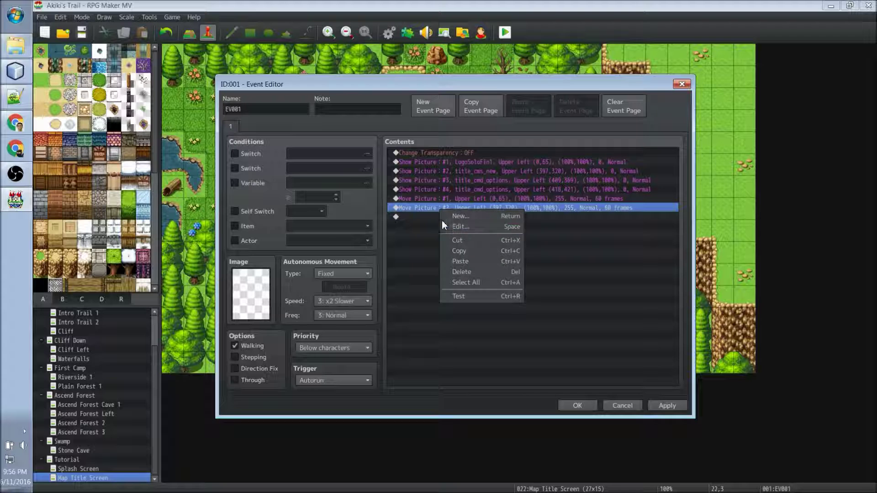
left_click(453, 256)
left_click(434, 216)
right_click(434, 215)
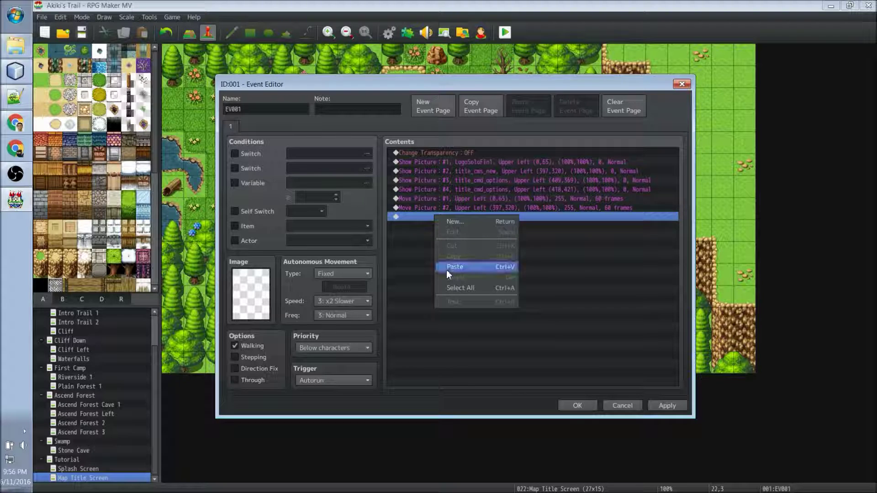
left_click(455, 266)
double_click(457, 217)
left_click_drag(500, 152, 495, 200)
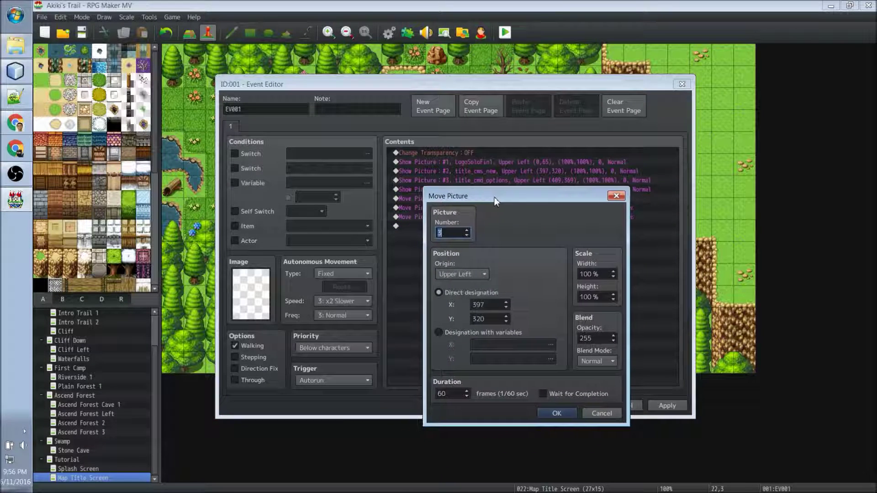
Set picture 3's move position to X 409, Y 369 and confirm the command
double_click(486, 304)
type("409")
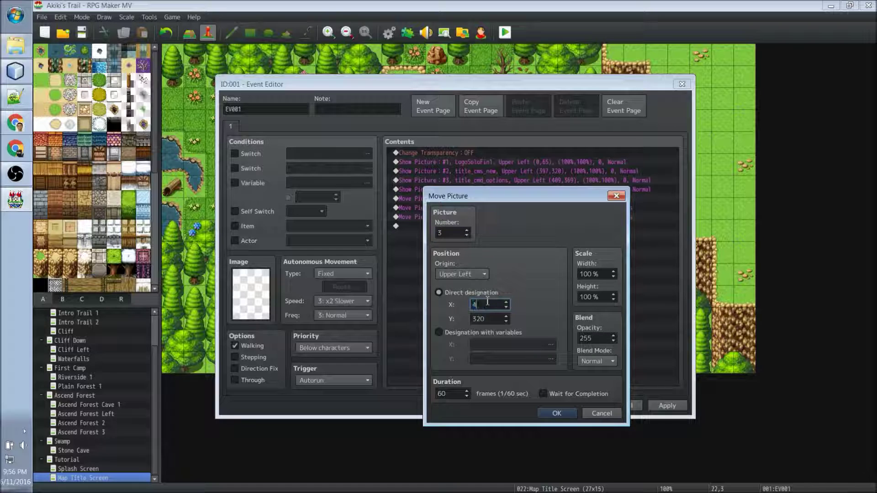
double_click(493, 319)
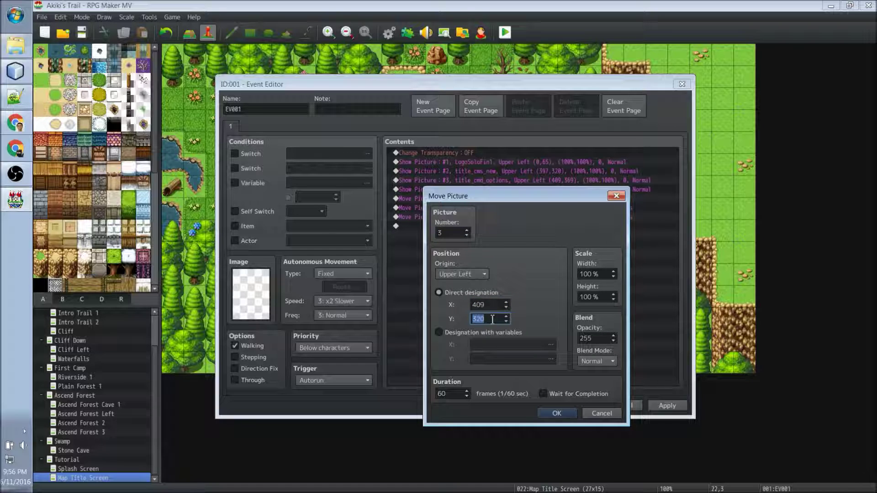
type("369")
left_click(556, 413)
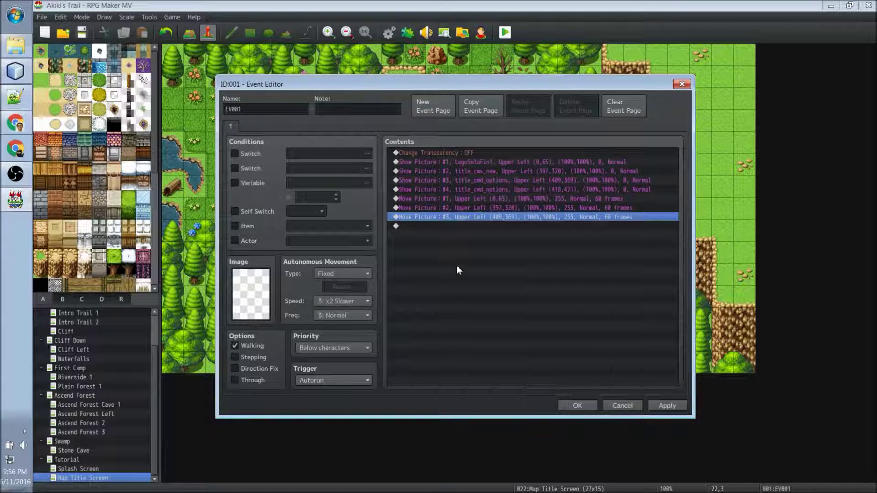
Duplicate the picture 3 Move Picture command and change the copy to picture 4
left_click(442, 227)
key("ctrl+v")
double_click(442, 226)
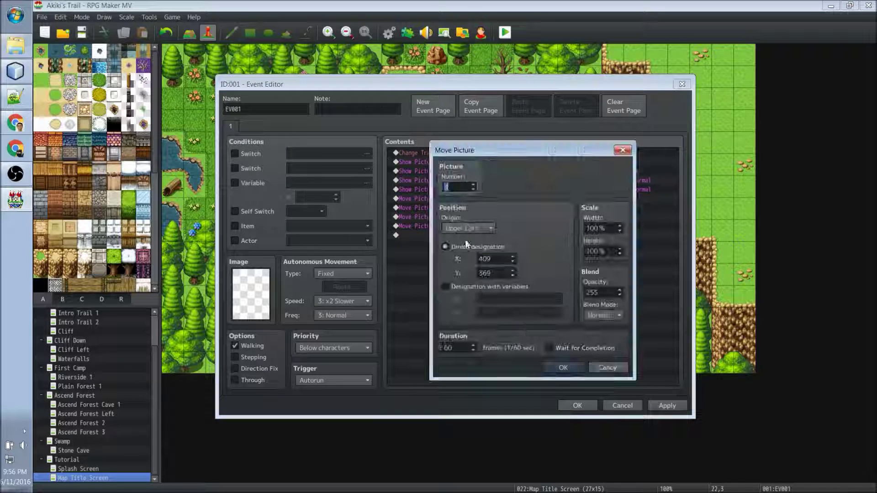
key("Up")
left_click_drag(492, 158, 489, 212)
Set picture 4's move position to X 418, Y 421, turn on Wait for Completion, and confirm the command
double_click(490, 313)
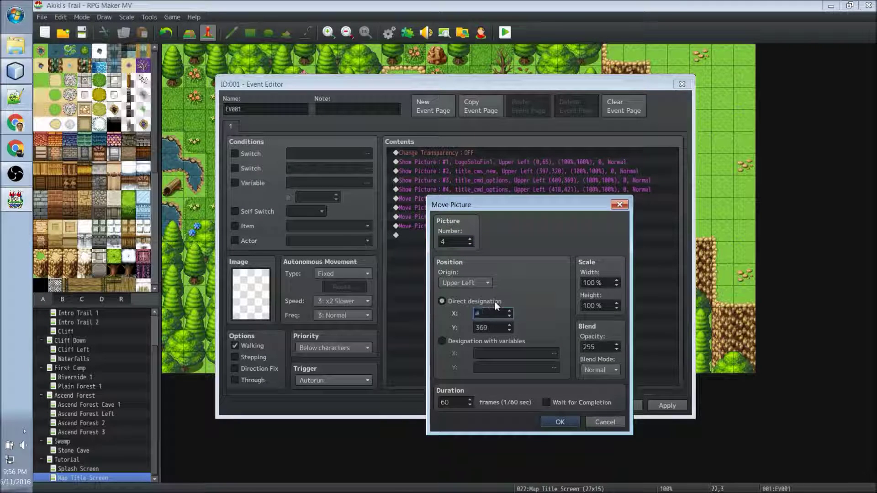
double_click(499, 328)
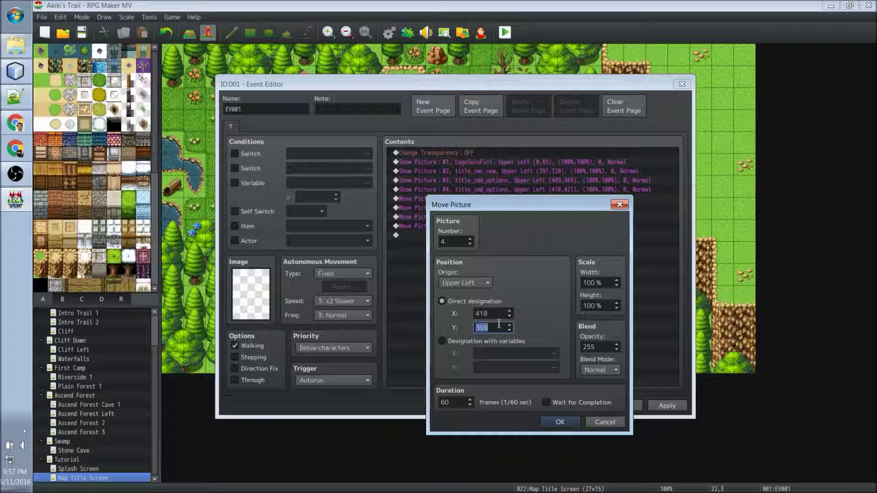
type("421")
mouse_move(483, 205)
left_mouse_down()
mouse_move(463, 266)
mouse_move(450, 244)
mouse_move(490, 190)
left_mouse_up()
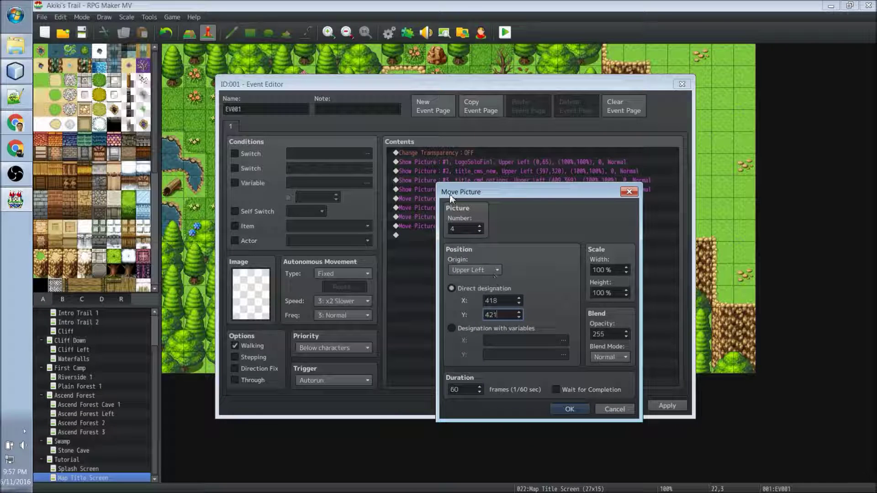
left_click(556, 390)
left_click(566, 409)
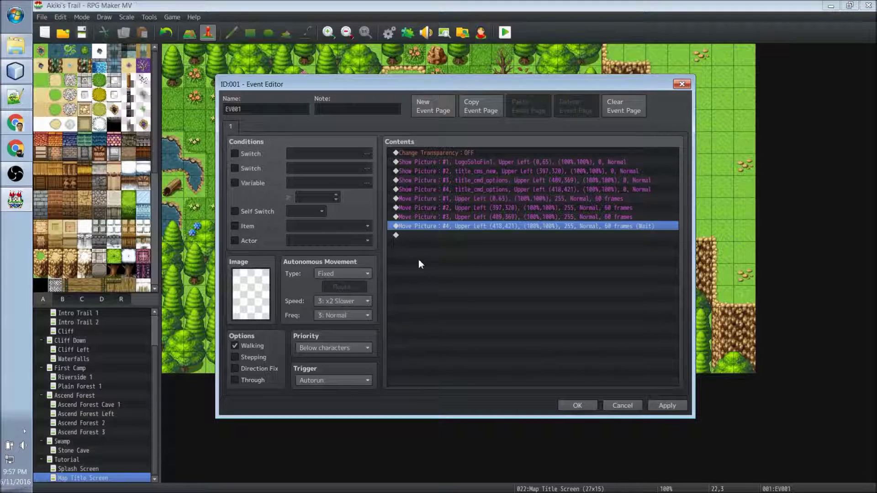
Add an Erase Event command after the last Move Picture command
left_click(435, 233)
right_click(410, 236)
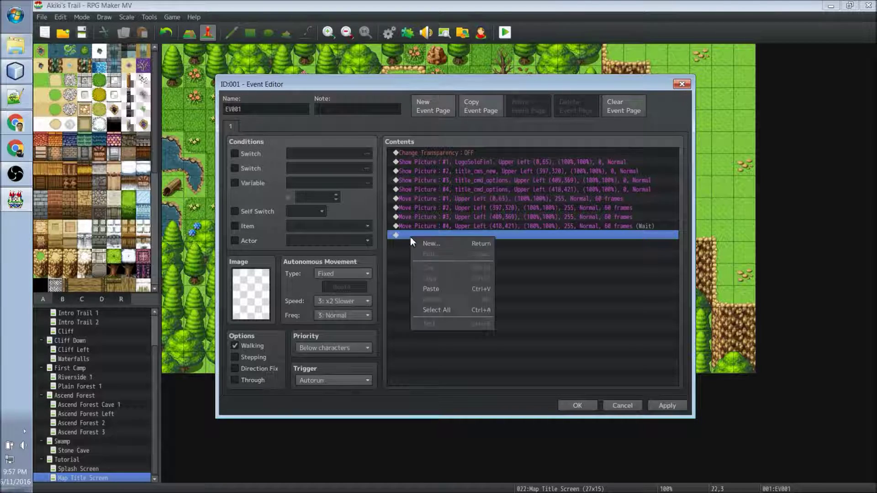
left_click(410, 237)
double_click(406, 238)
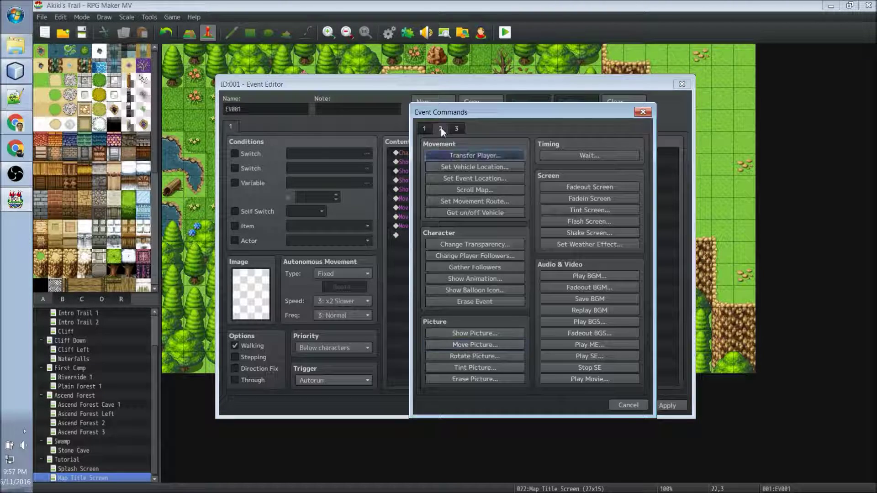
left_click(475, 301)
left_click(428, 235)
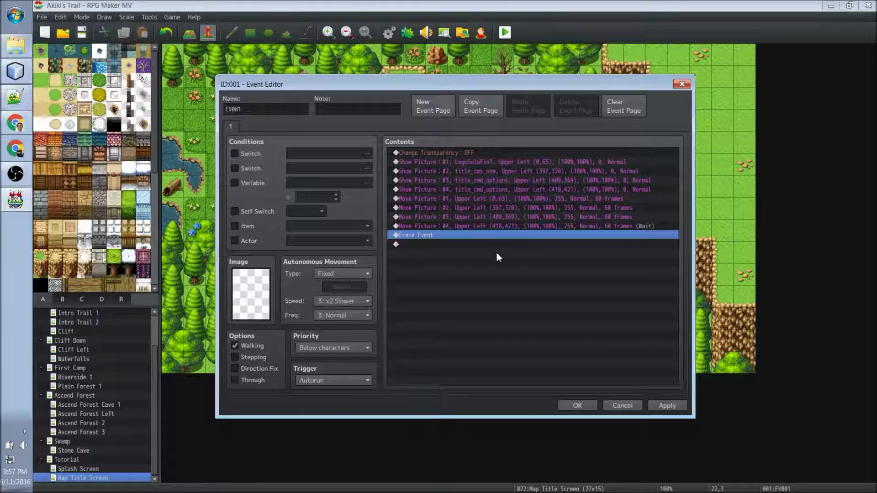
Name the event Title Init and confirm the event's changes
double_click(286, 111)
type("Init")
key("Home")
type("Title")
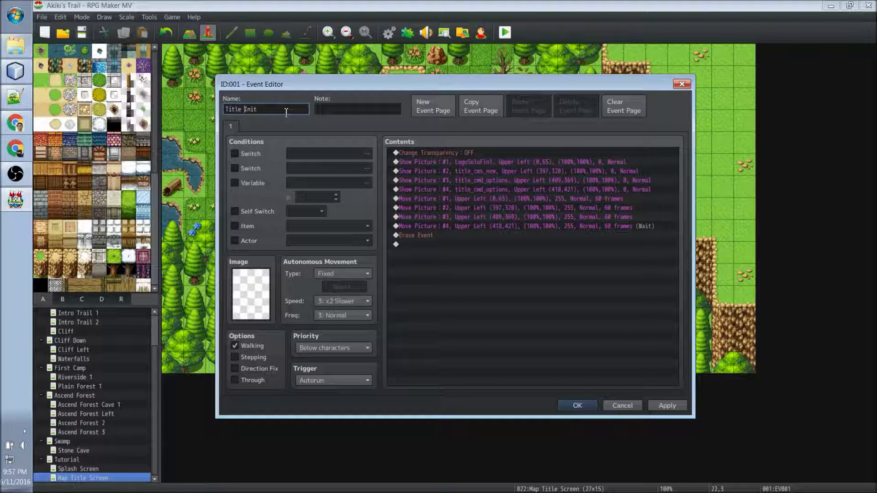
left_click(578, 405)
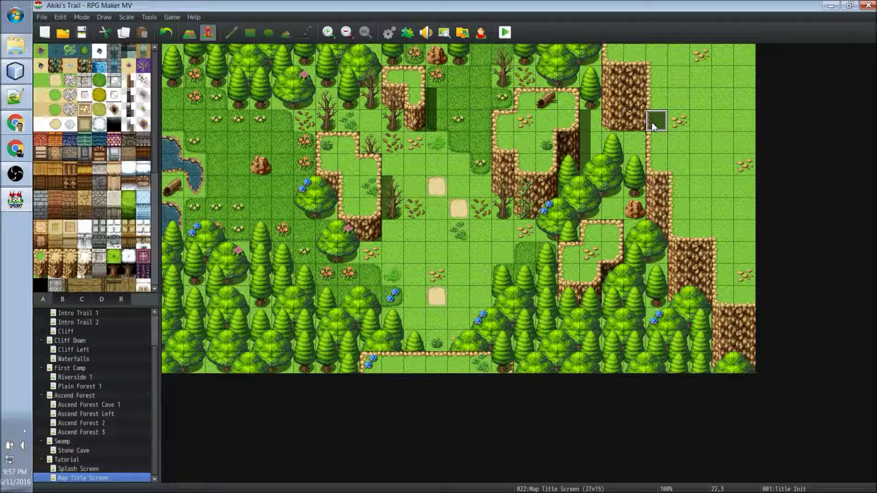
Create a new event on the tile just east of Title Init, set its trigger to Parallel, and name it Detect Movement
right_click(678, 120)
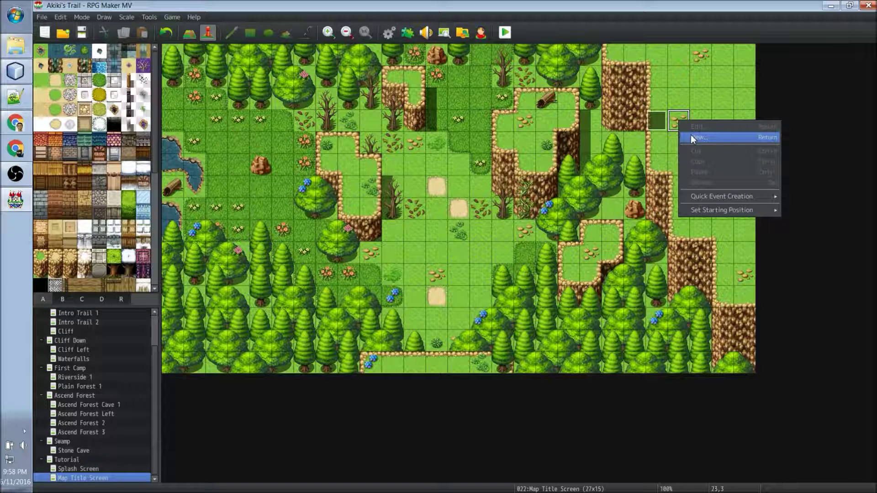
left_click(692, 137)
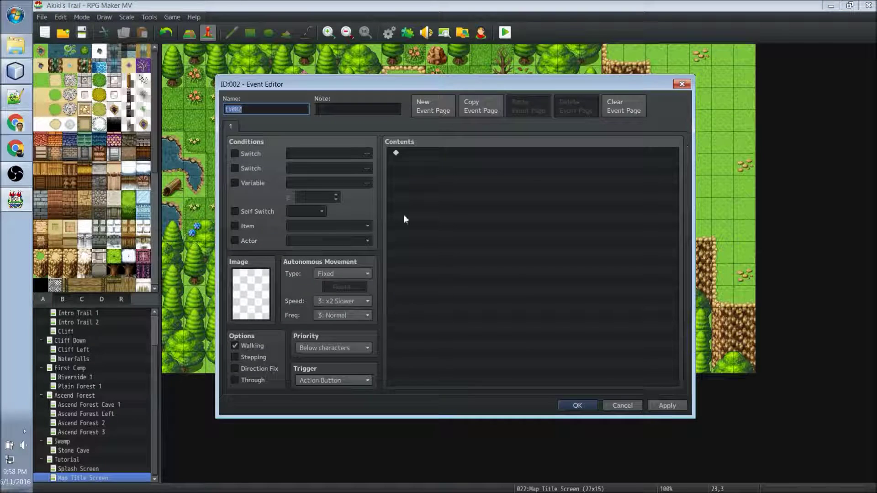
left_click(322, 381)
left_click(318, 433)
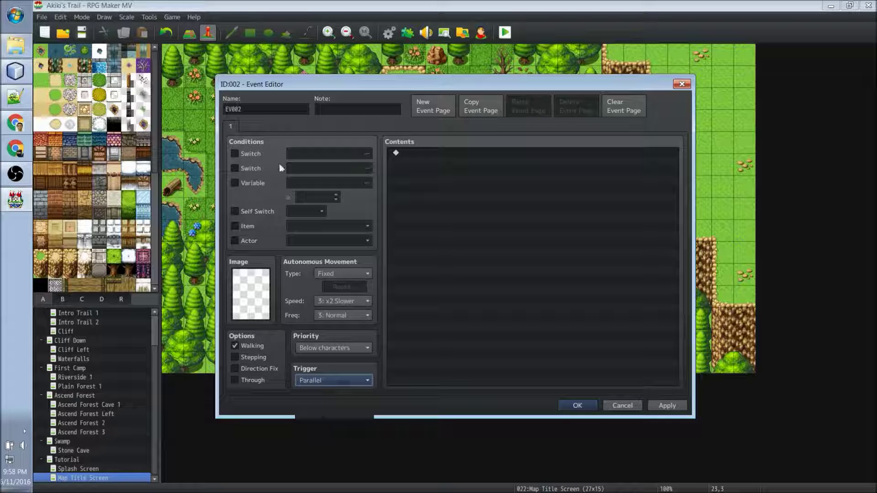
double_click(270, 112)
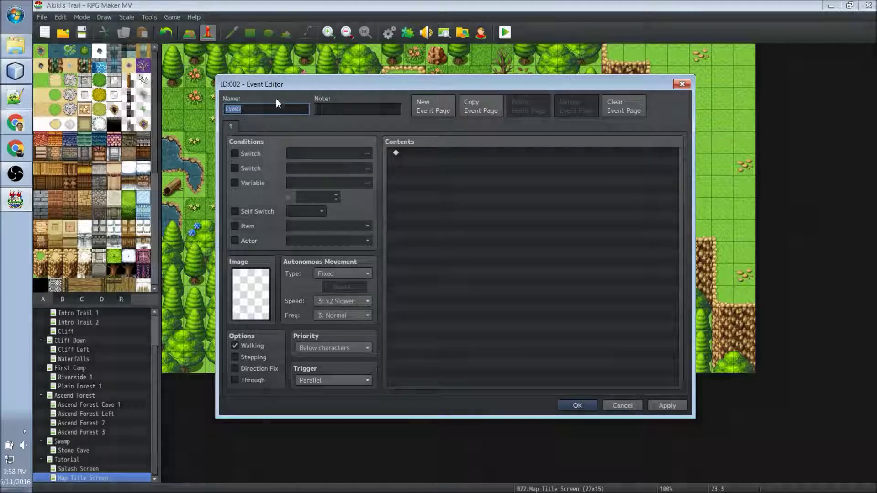
left_click_drag(276, 84, 274, 108)
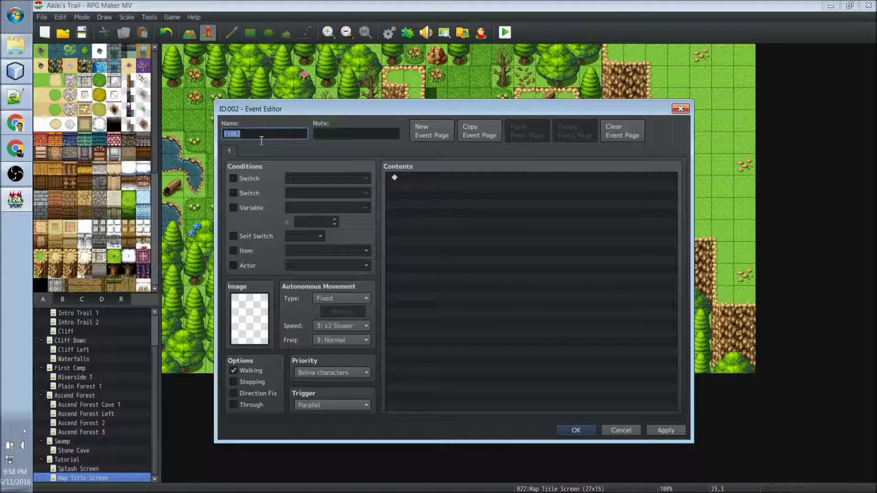
type("Detect Movement")
left_click_drag(320, 109, 294, 71)
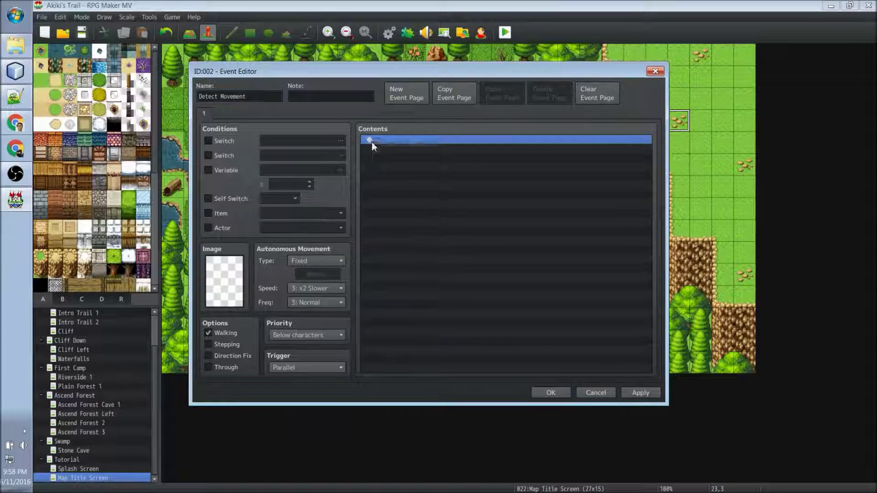
Add a Conditional Branch to the Detect Movement event that checks whether the Down button is pressed down
right_click(372, 142)
left_click(388, 149)
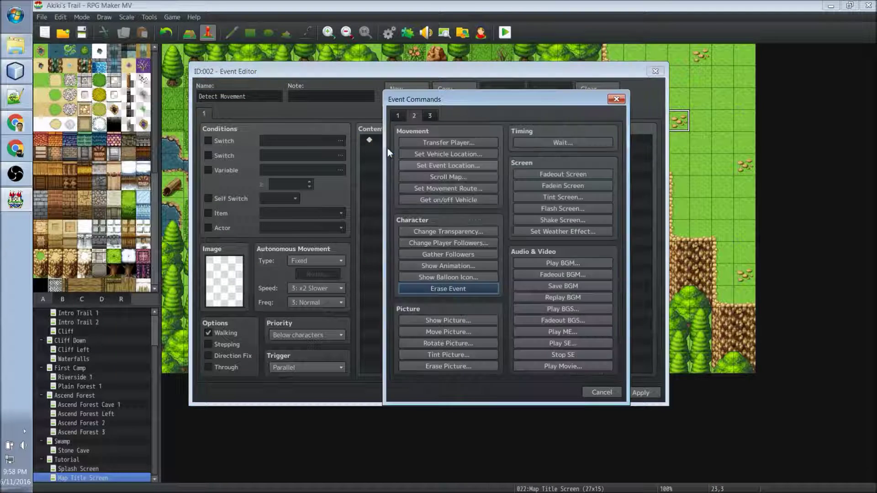
left_click(430, 116)
left_click(413, 117)
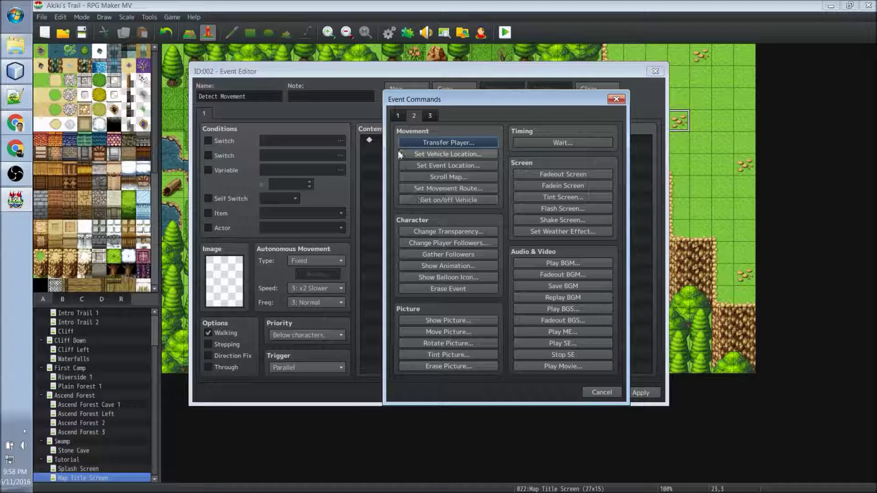
left_click(396, 116)
left_click(406, 283)
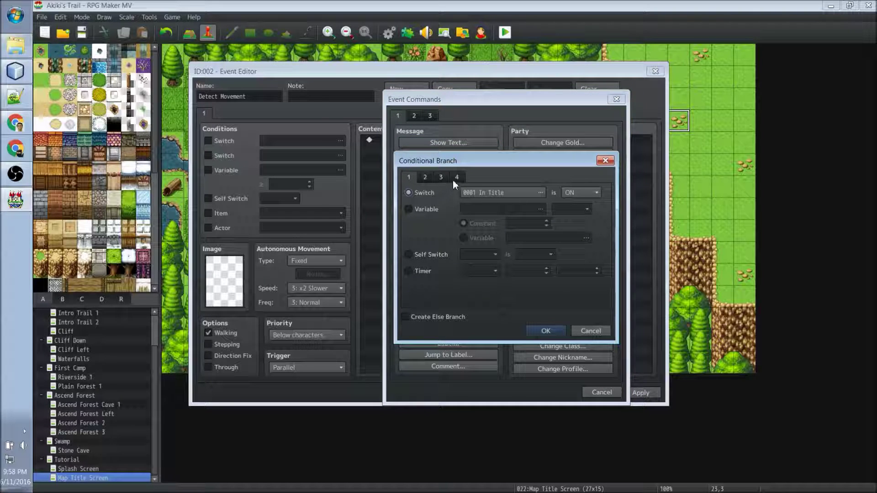
left_click(454, 178)
left_click(422, 277)
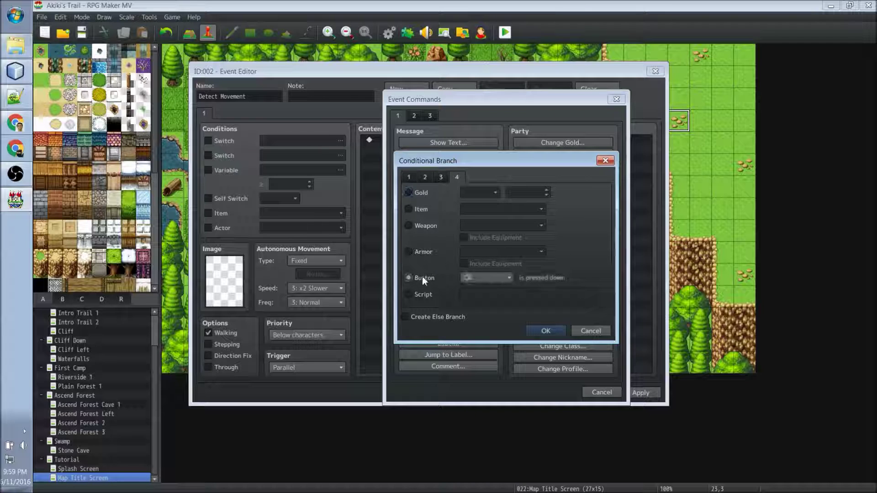
left_click(490, 276)
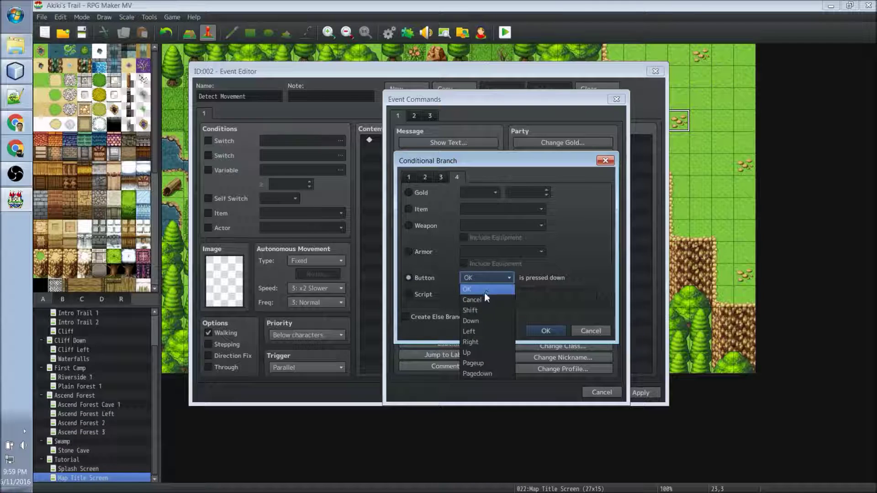
left_click(484, 320)
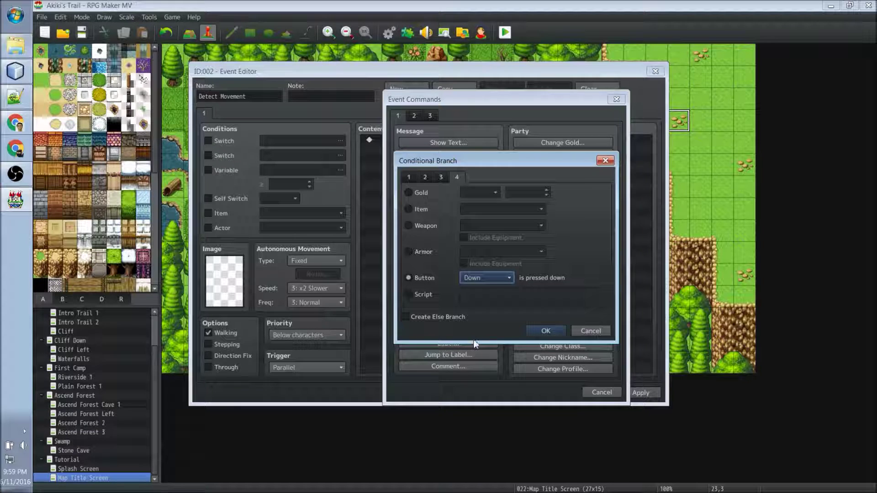
left_click(544, 331)
Duplicate the Down button branch below itself and change the copy's condition to the Up button
left_click(382, 158)
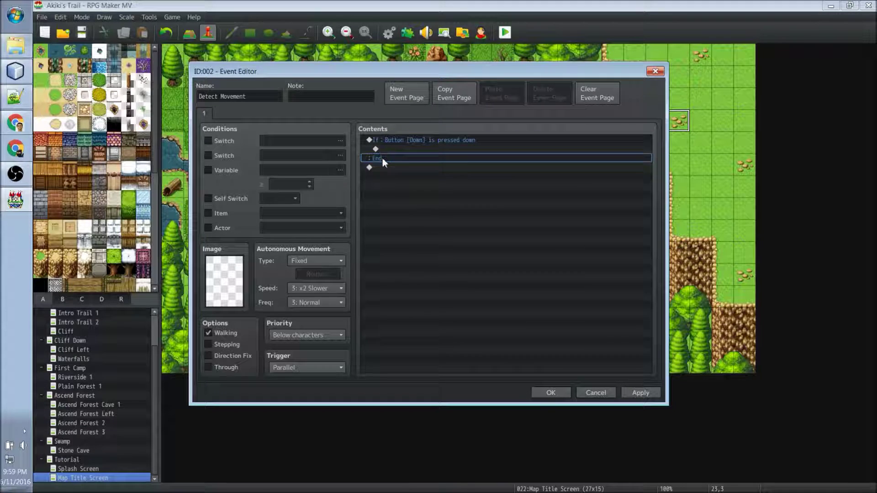
left_click(382, 142)
right_click(381, 141)
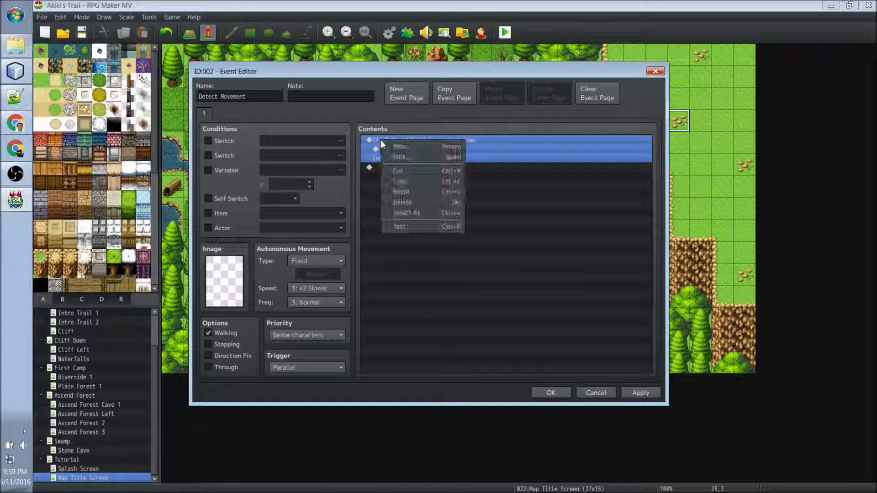
left_click(391, 182)
left_click(383, 171)
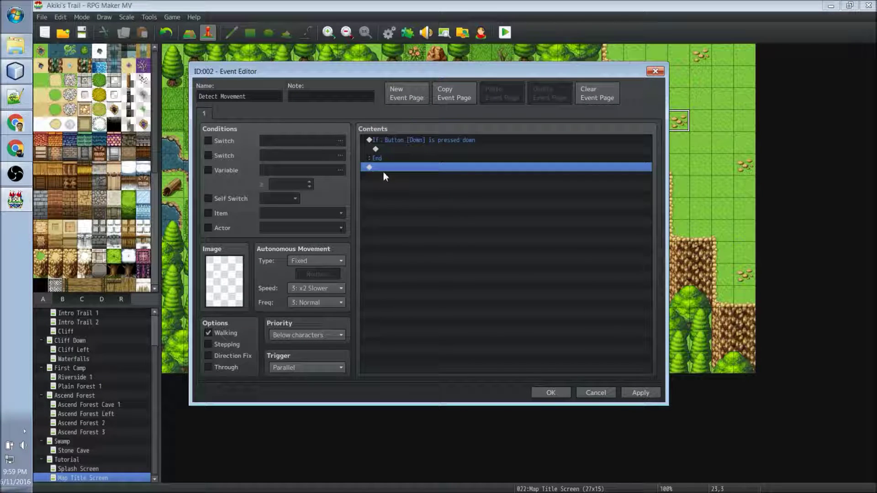
right_click(382, 171)
left_click(404, 224)
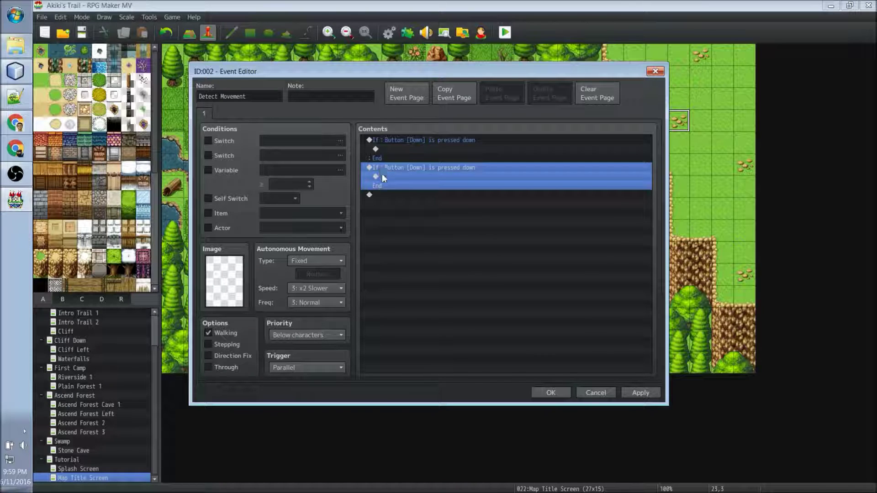
double_click(382, 168)
left_click(487, 277)
left_click(473, 351)
left_click(544, 330)
Paste another copy of the Down button branch at the end and change its condition to the OK button
left_click(383, 195)
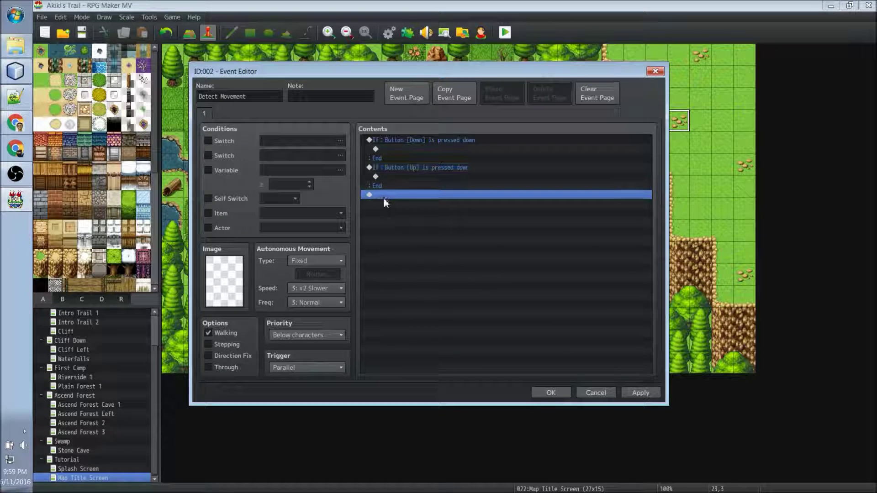
right_click(383, 196)
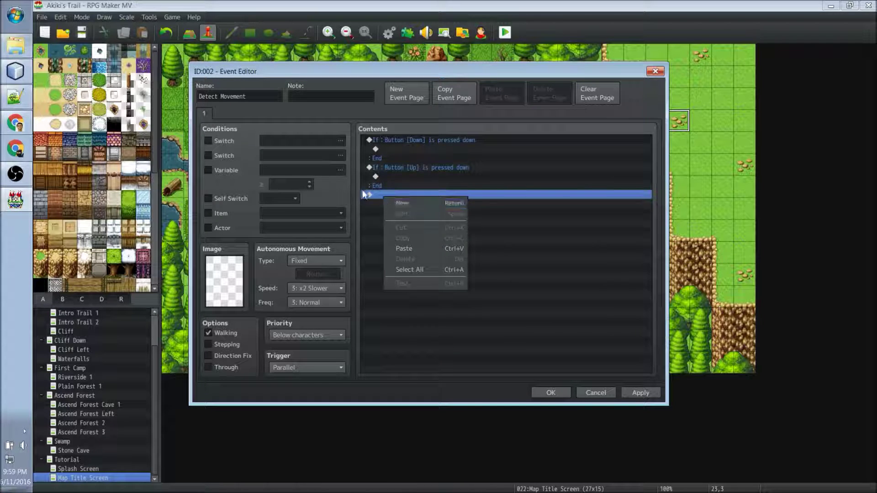
left_click(372, 196)
key("ctrl+v")
double_click(384, 198)
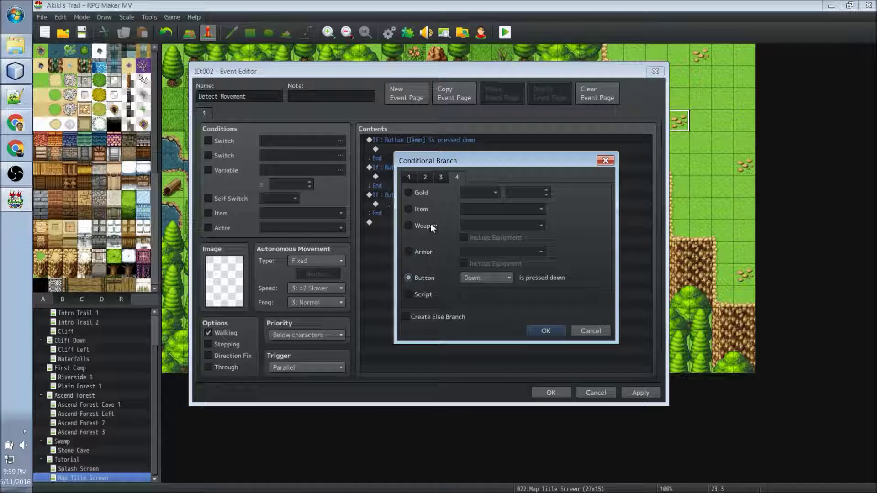
left_click(467, 275)
left_click(477, 290)
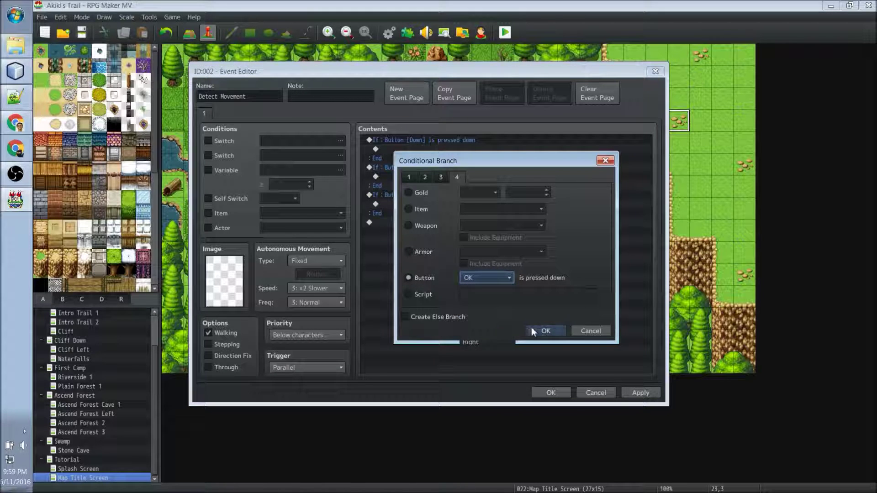
left_click(543, 331)
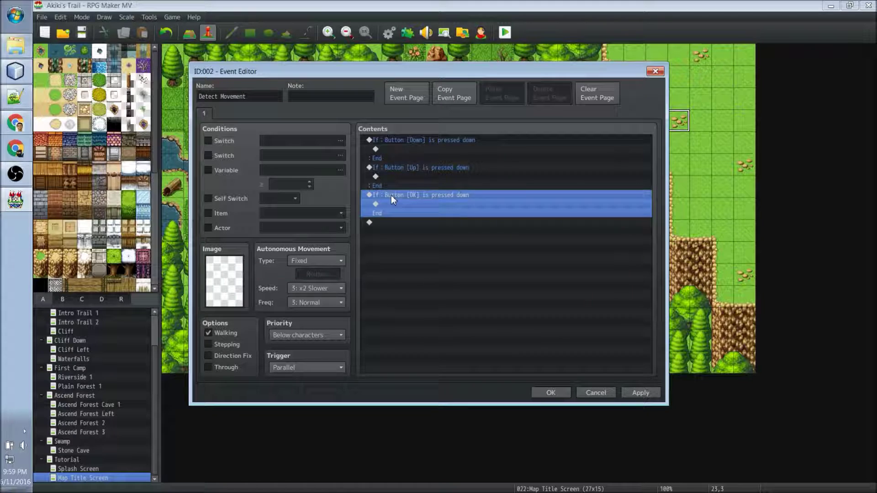
Move the OK button branch above the Down button branch and confirm the Detect Movement event
left_click(386, 168)
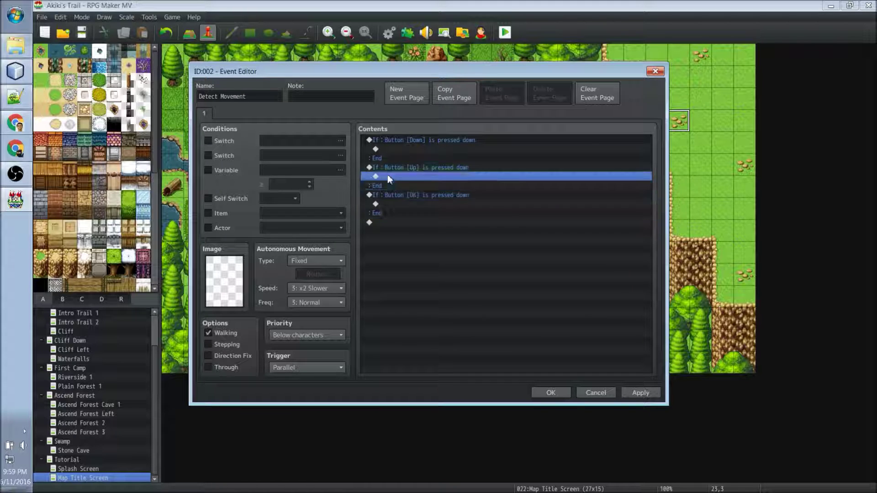
left_click(385, 141)
left_click(387, 212)
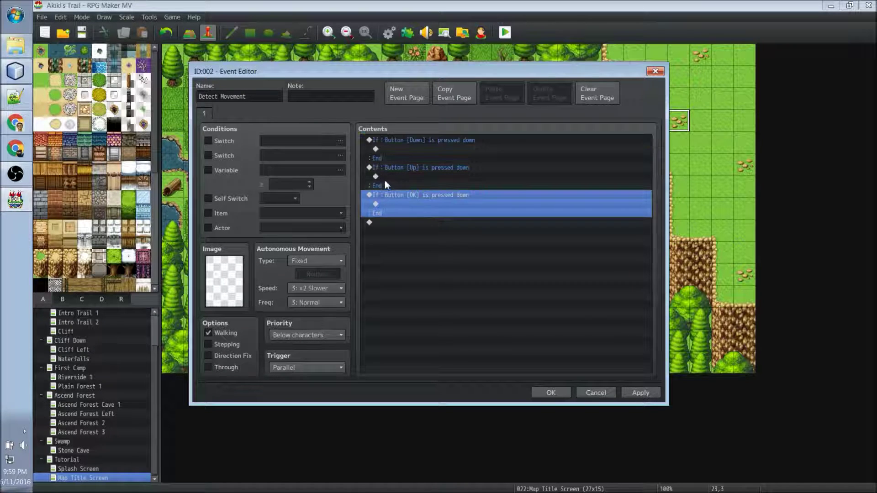
left_click(385, 140)
left_click(391, 193)
key("ctrl+x")
left_click(386, 140)
key("ctrl+v")
left_click(385, 147)
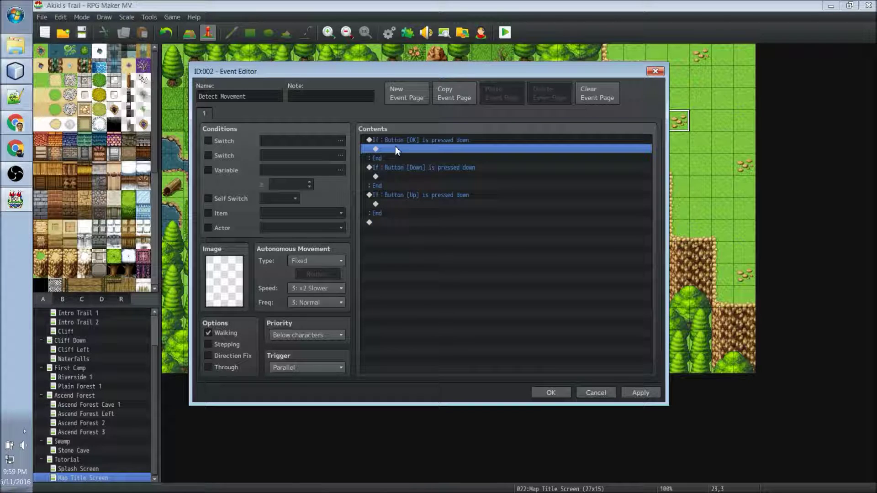
left_click(395, 142)
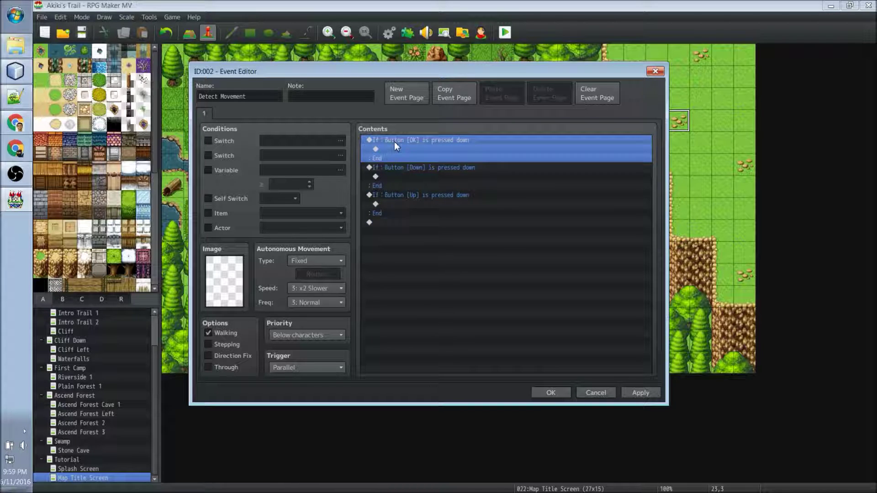
left_click(393, 146)
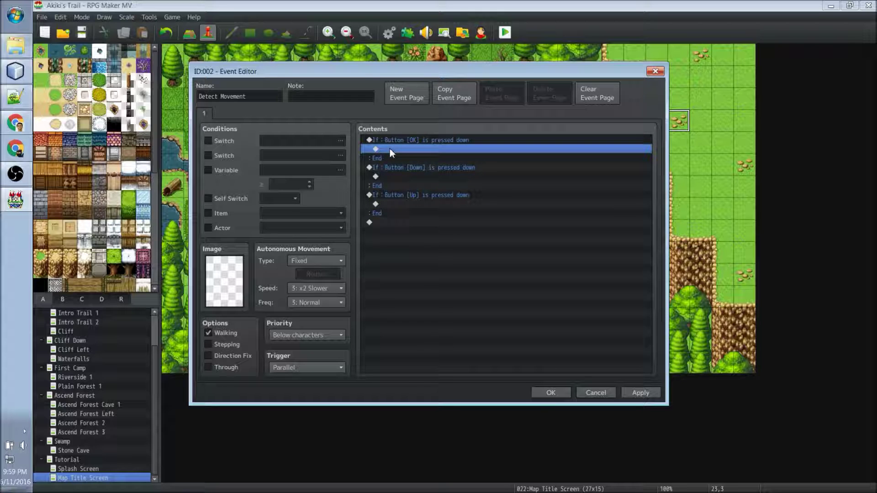
left_click_drag(379, 72, 379, 64)
left_click(379, 195)
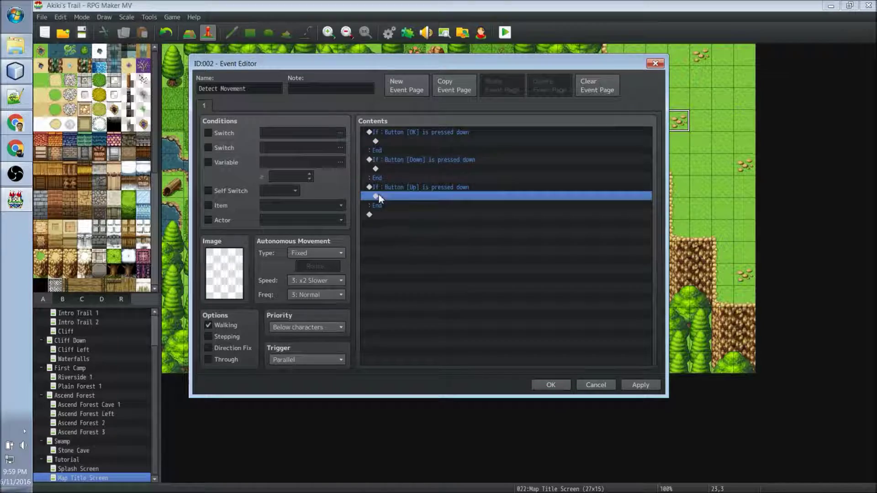
left_click(551, 385)
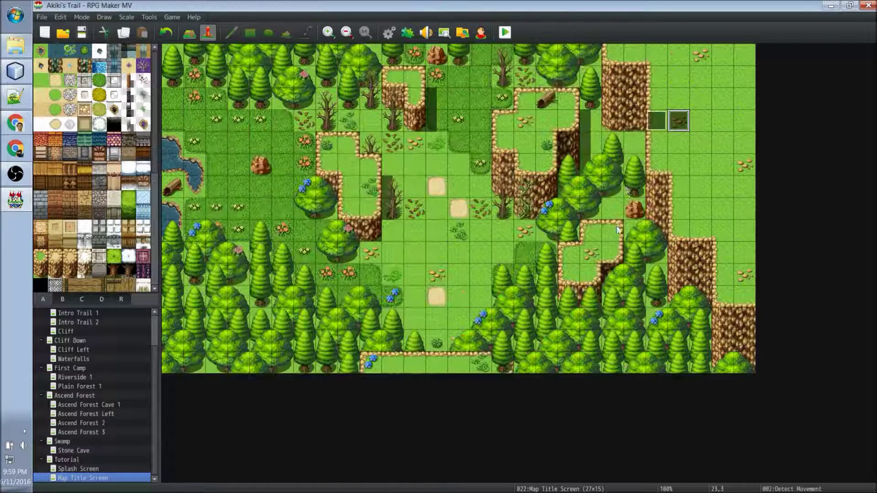
In the Title Init event, insert a Control Variables command before Erase Event that sets variable 0001 Selected Title Command to 1
double_click(656, 125)
left_click(410, 235)
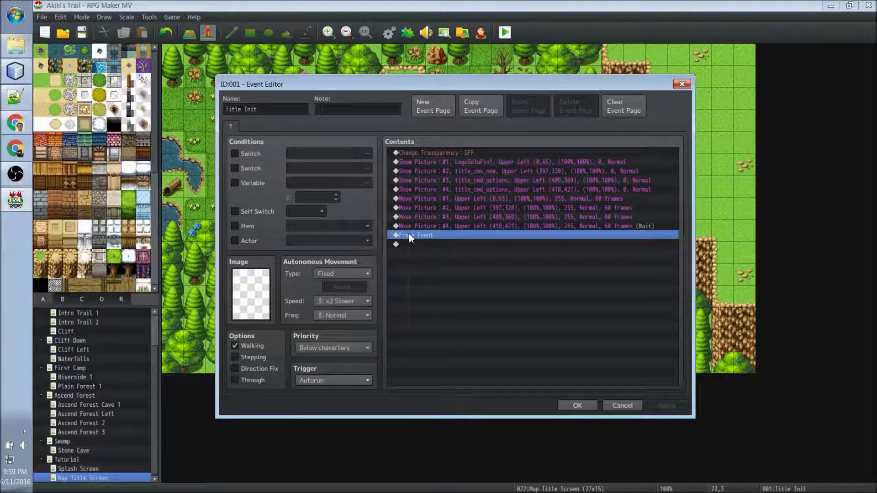
right_click(409, 235)
left_click(421, 238)
left_click(450, 245)
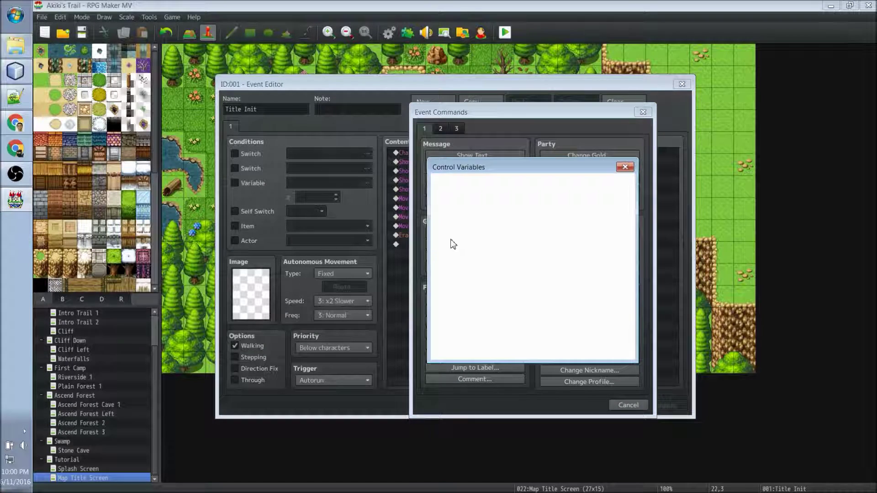
left_click(508, 194)
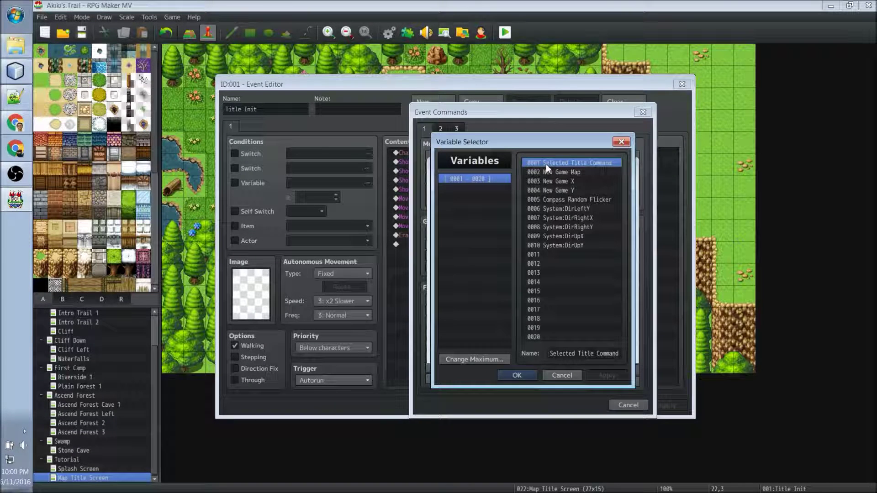
left_click(516, 374)
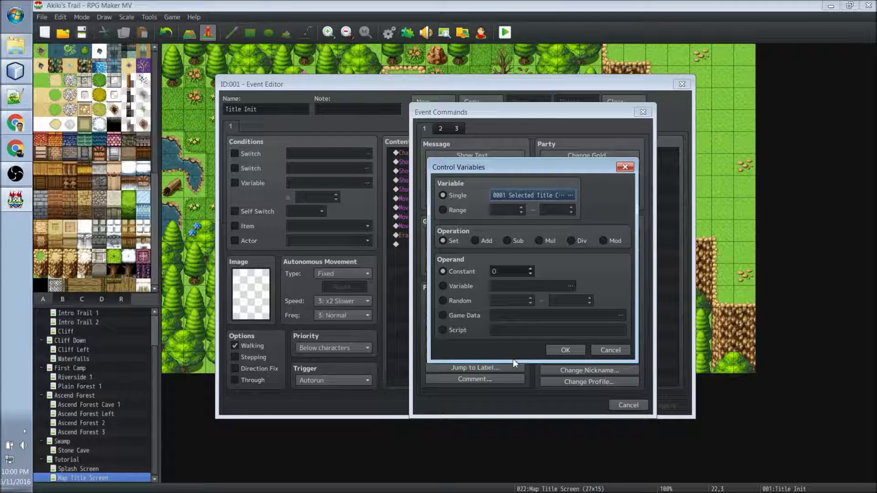
double_click(508, 271)
type("1")
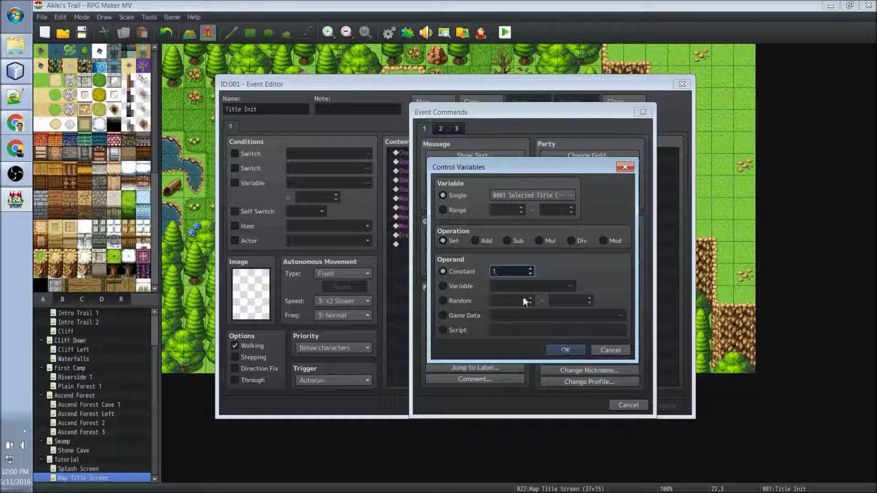
left_click(565, 350)
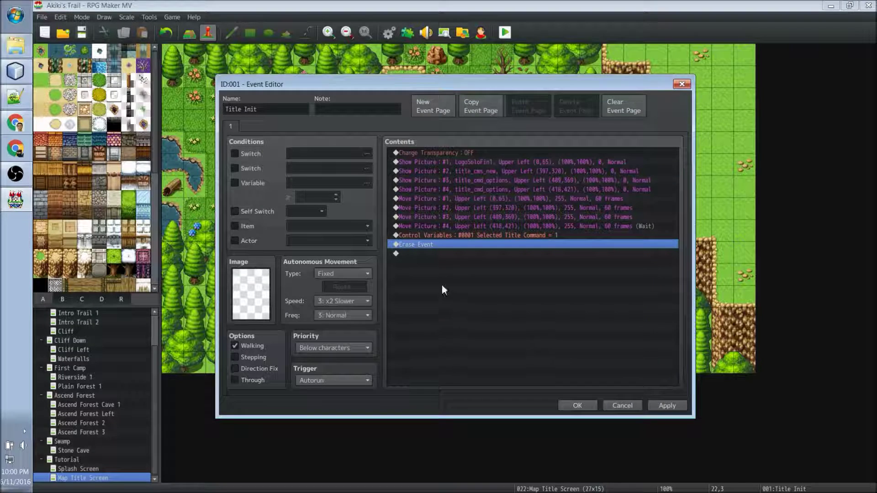
left_click(438, 237)
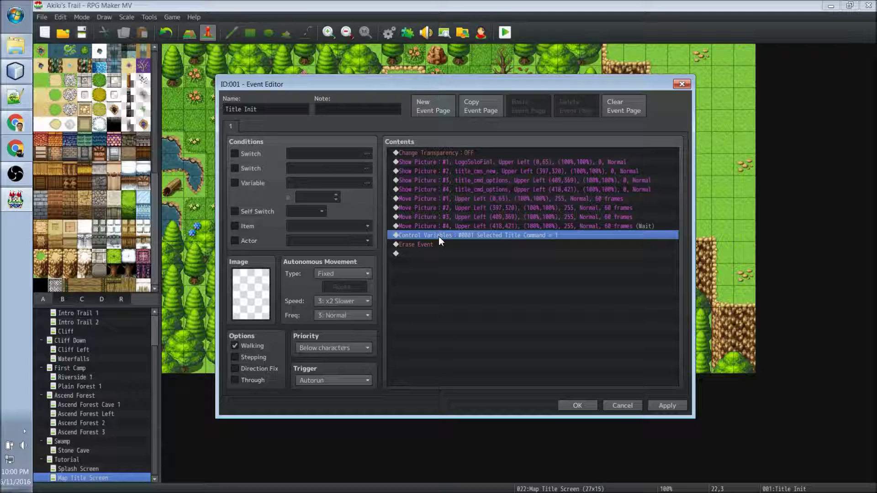
Change picture #3's image in the Title Init event to title_cmd_continue and confirm the event
left_click(668, 403)
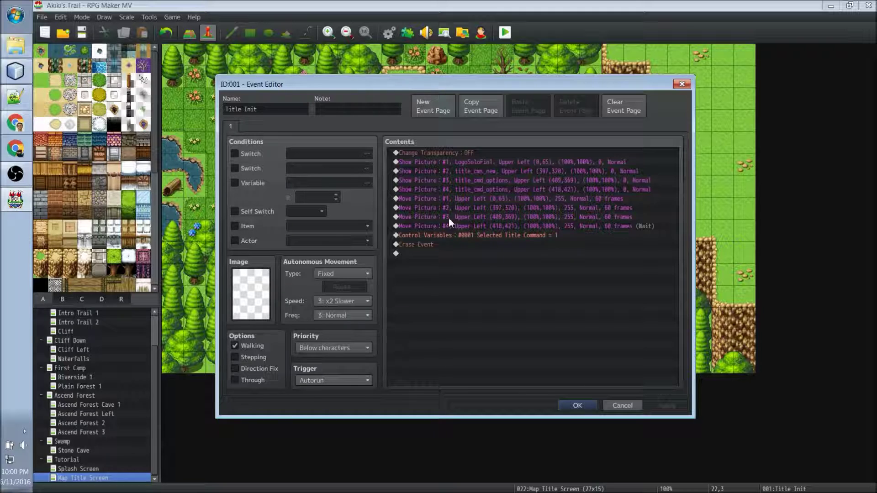
left_click(445, 171)
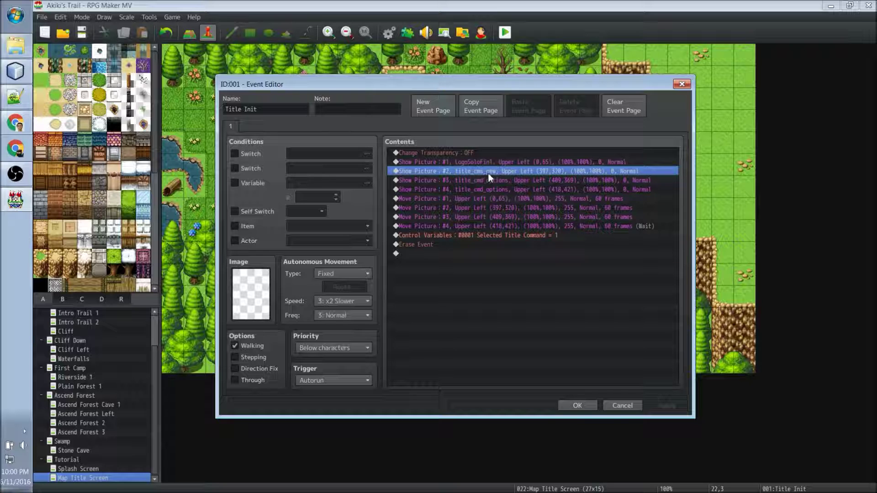
left_click(449, 181)
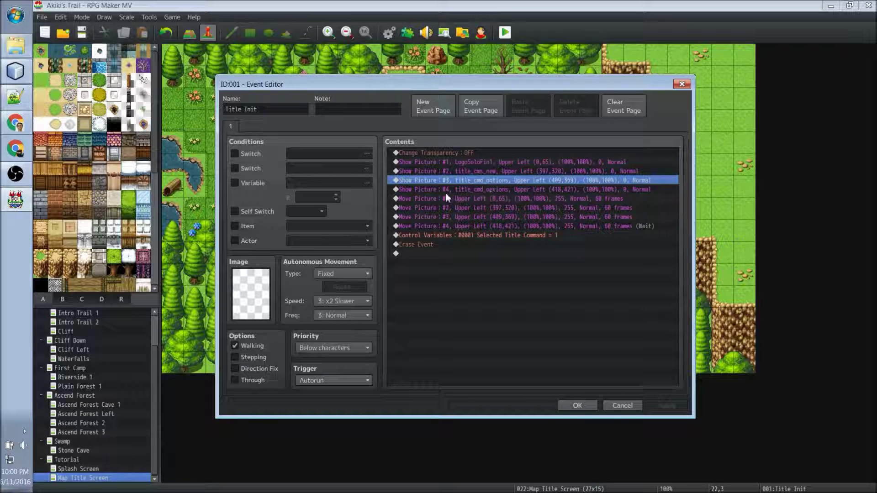
left_click(449, 190)
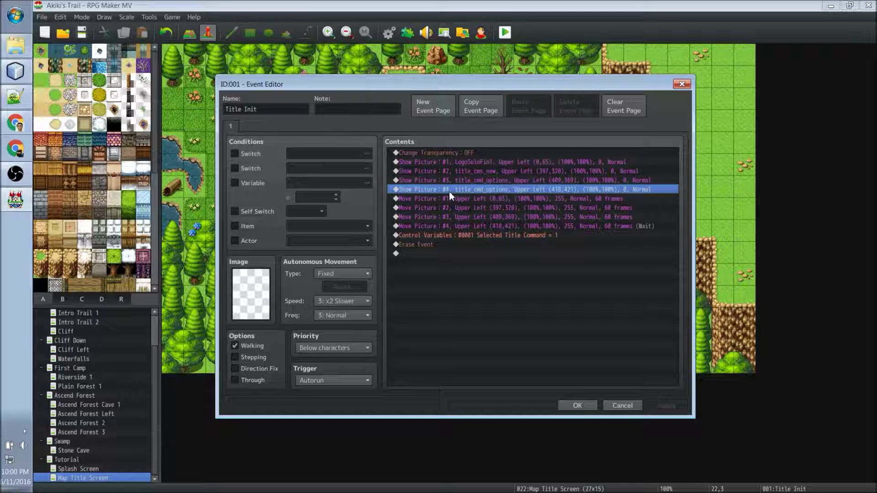
left_click(448, 180)
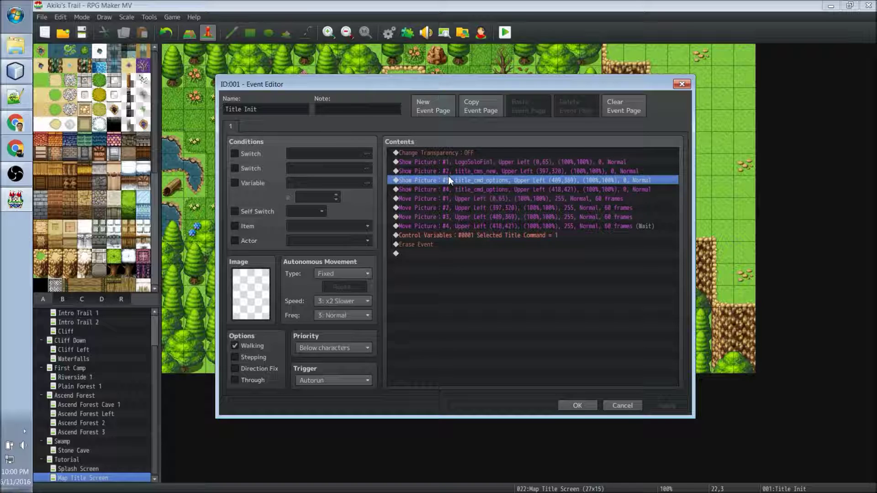
double_click(478, 181)
left_click(503, 205)
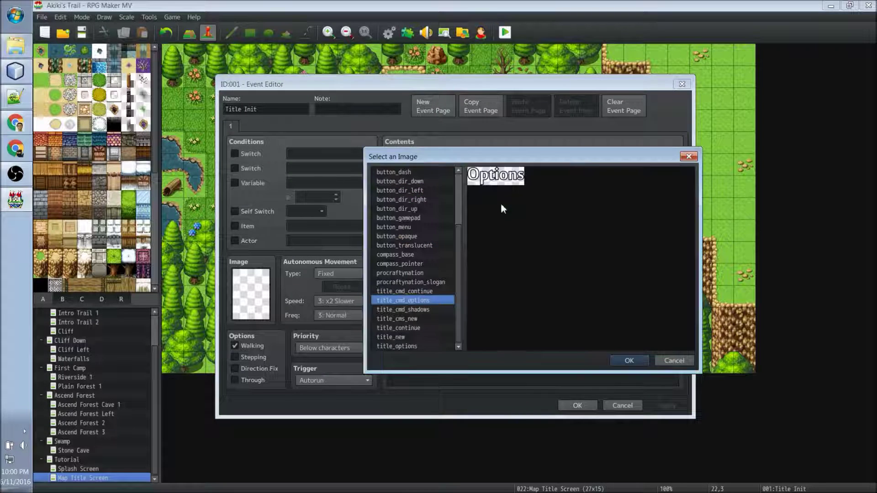
left_click(421, 290)
left_click(629, 362)
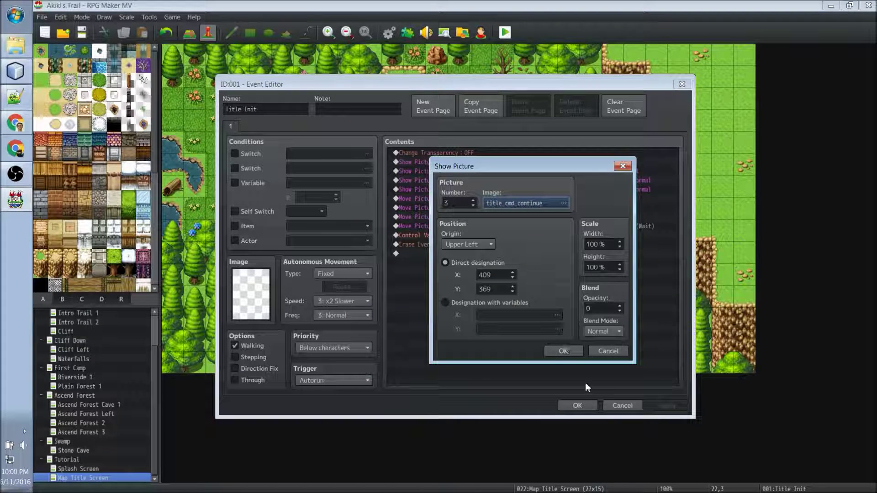
left_click(566, 350)
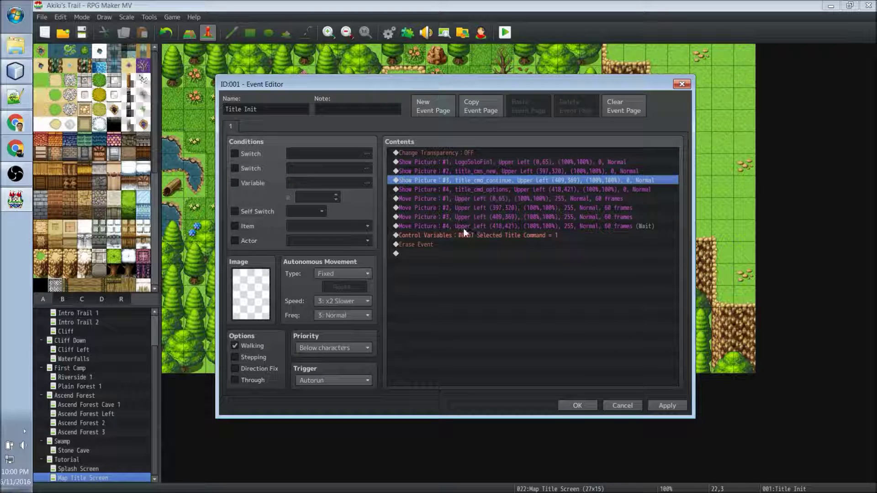
left_click(459, 189)
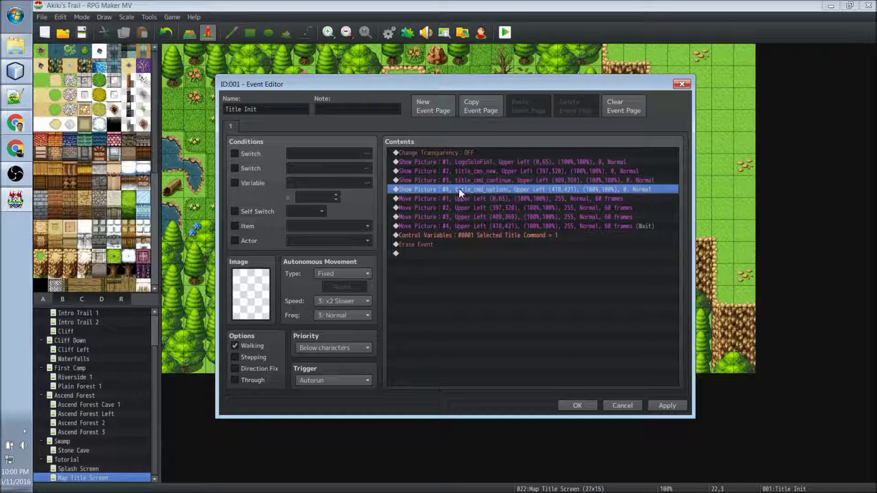
left_click(666, 406)
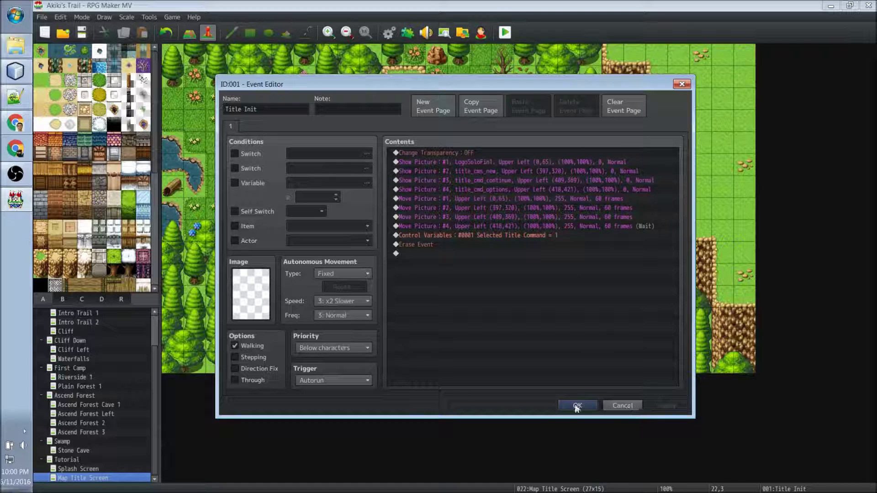
left_click(489, 237)
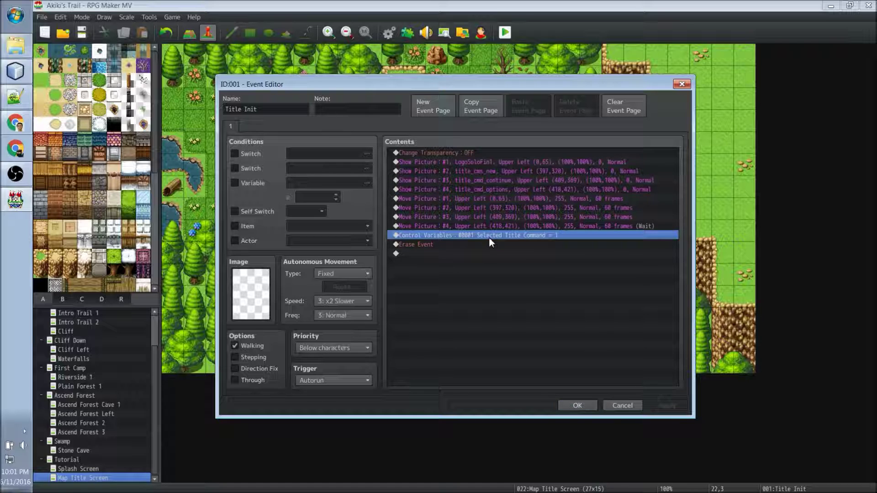
left_click(572, 403)
In the Detect Movement event, insert a Control Variables command in the Down button branch that adds 1 to variable 0001 Selected Title Command
right_click(678, 118)
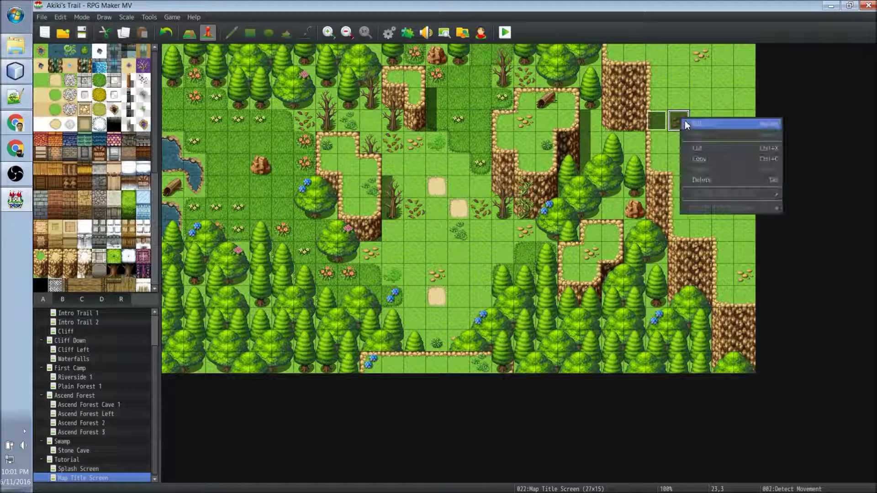
left_click(682, 123)
left_click(272, 109)
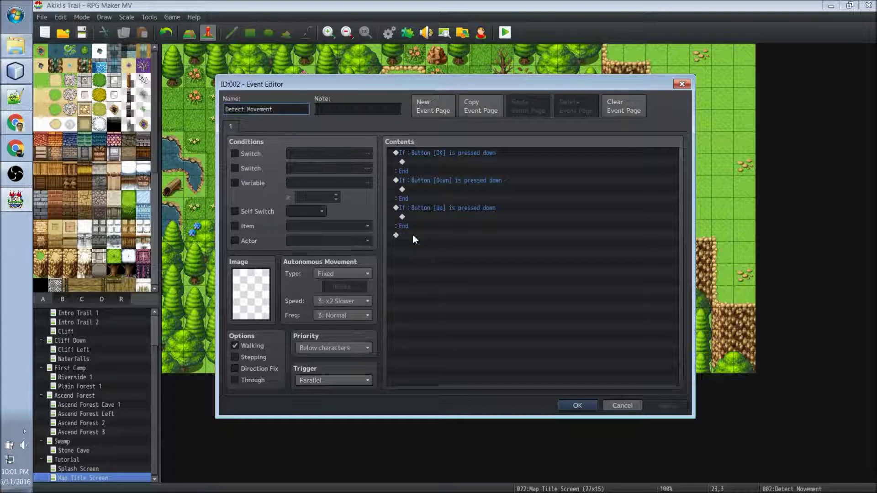
left_click(412, 190)
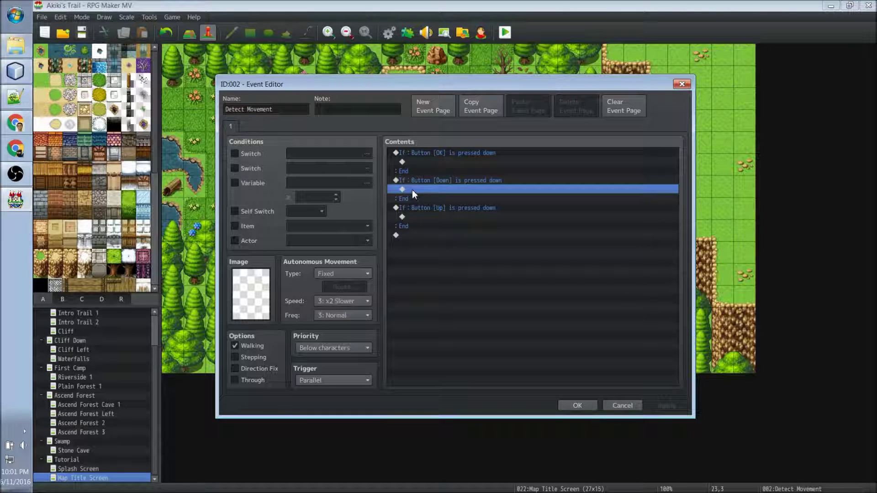
right_click(412, 190)
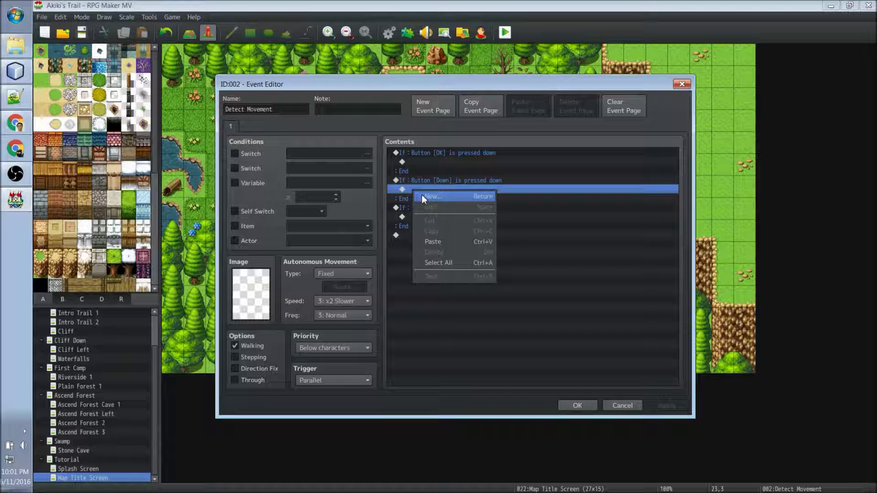
left_click(422, 196)
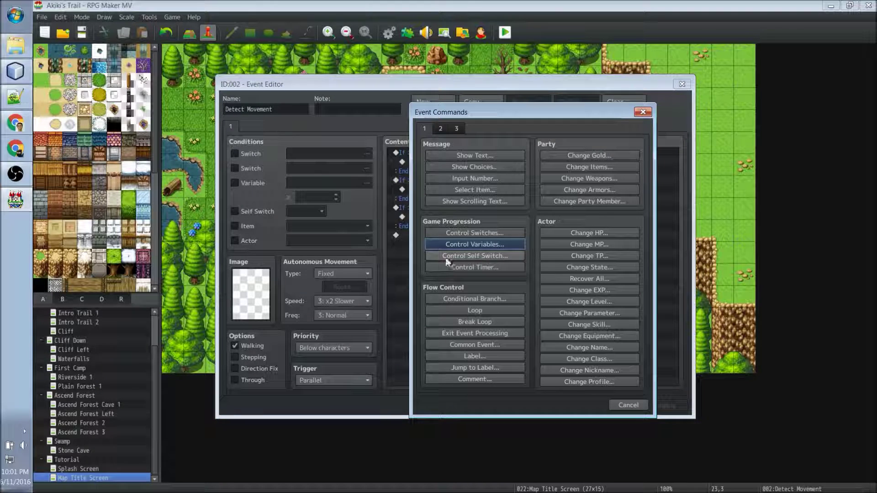
left_click(445, 243)
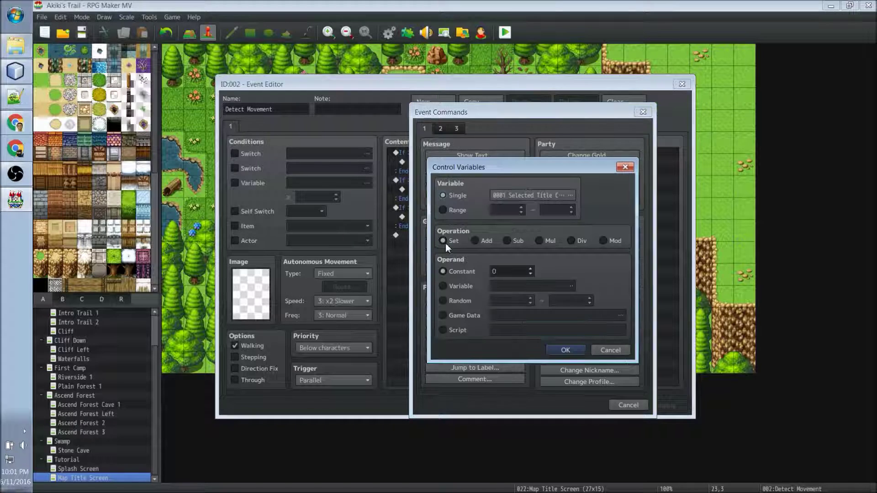
left_click(475, 241)
left_click(500, 270)
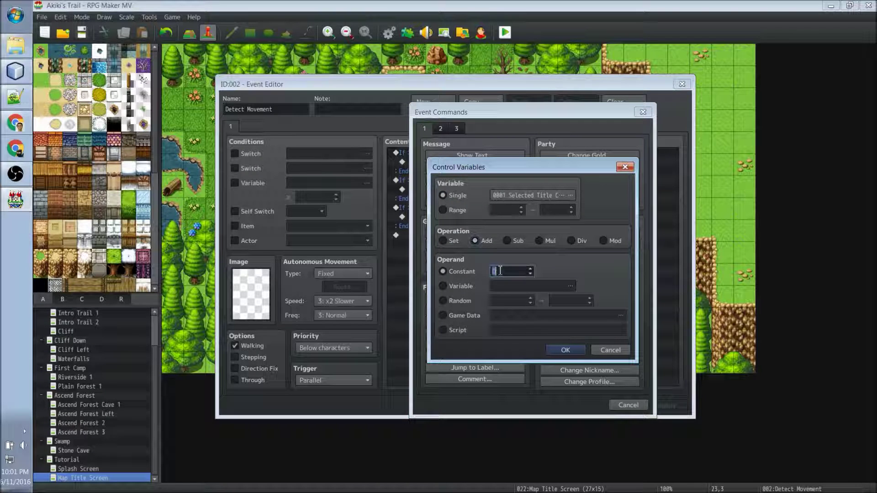
type("1")
left_click(565, 349)
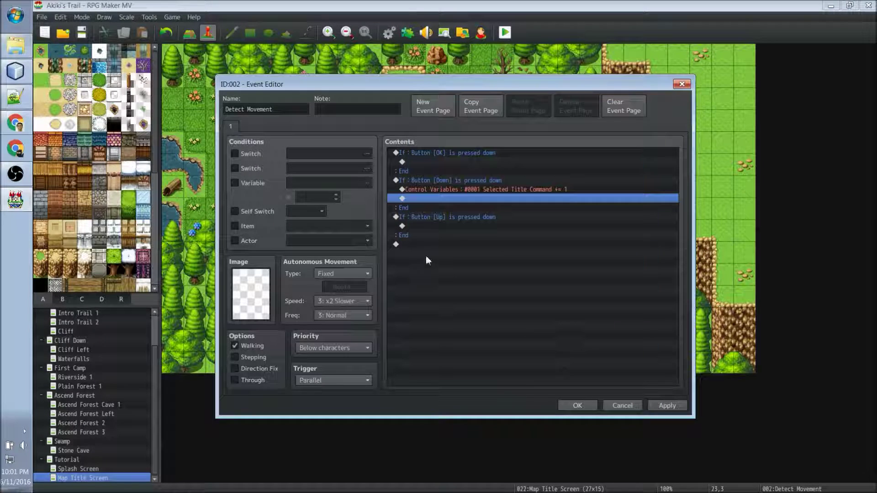
Copy the Down branch's Control Variables command into the Up button branch and change the copy's operation to Sub
left_click(432, 190)
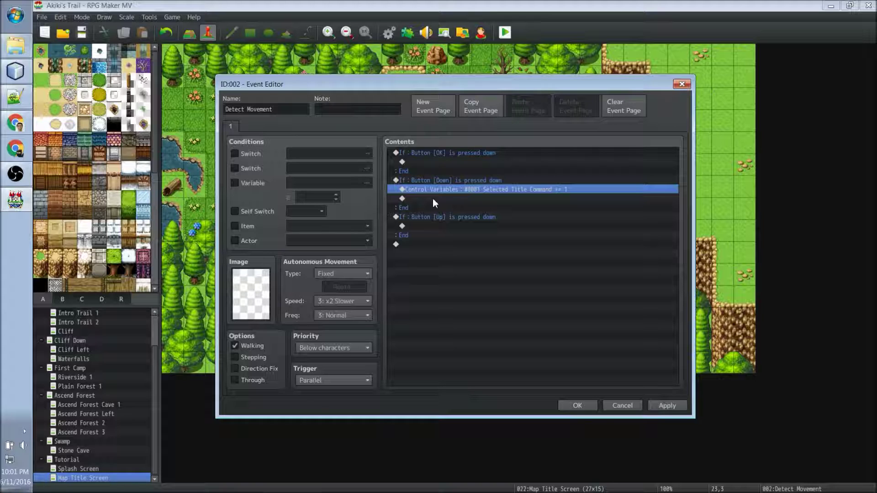
left_click(431, 194)
left_click(430, 191)
left_click(427, 198)
left_click(415, 225)
left_click(416, 189)
left_click(417, 228)
type("Control Variables : #0001 Selected Title Command += 1")
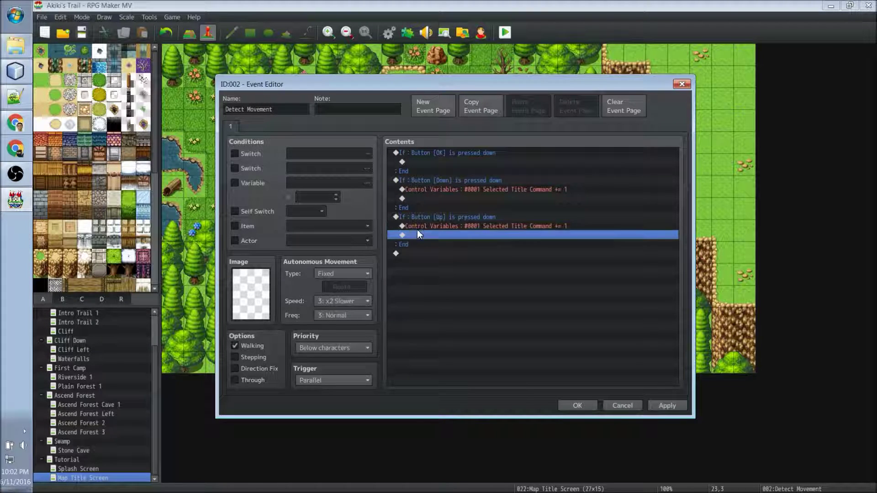
double_click(421, 225)
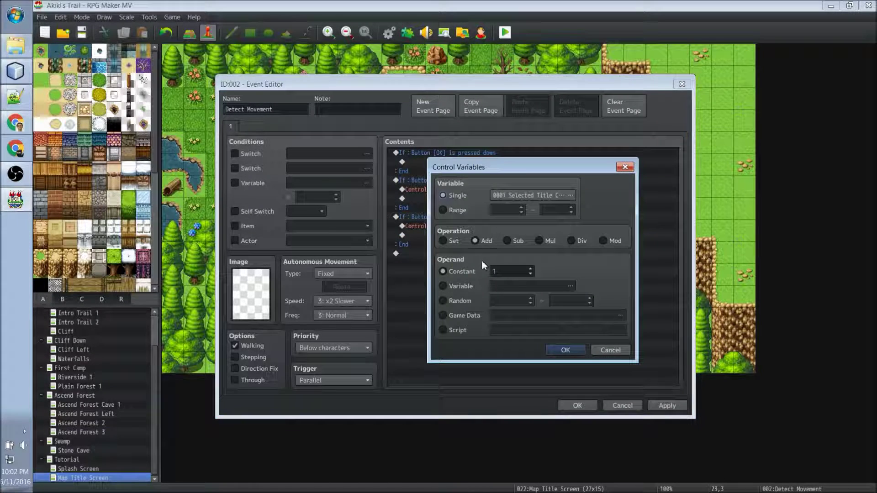
left_click(507, 240)
left_click(565, 350)
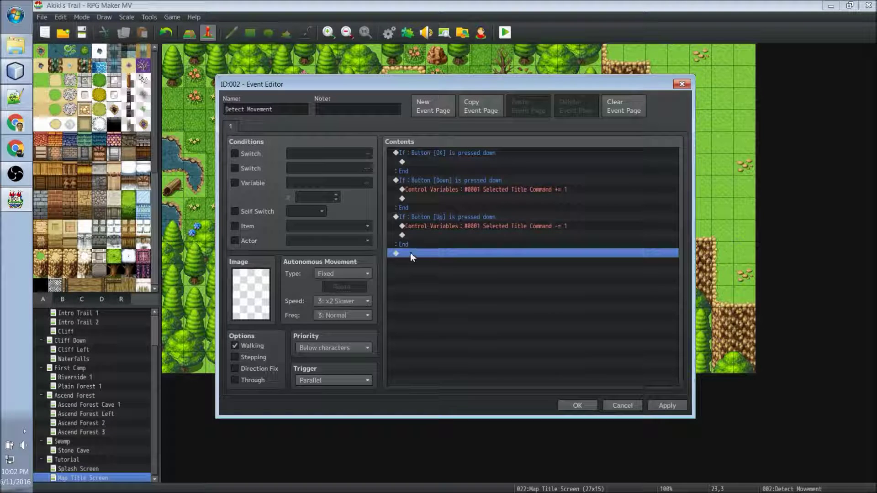
Add a conditional branch at the end of the commands that checks whether variable 0001 Selected Title Command equals 0
right_click(410, 253)
left_click(434, 254)
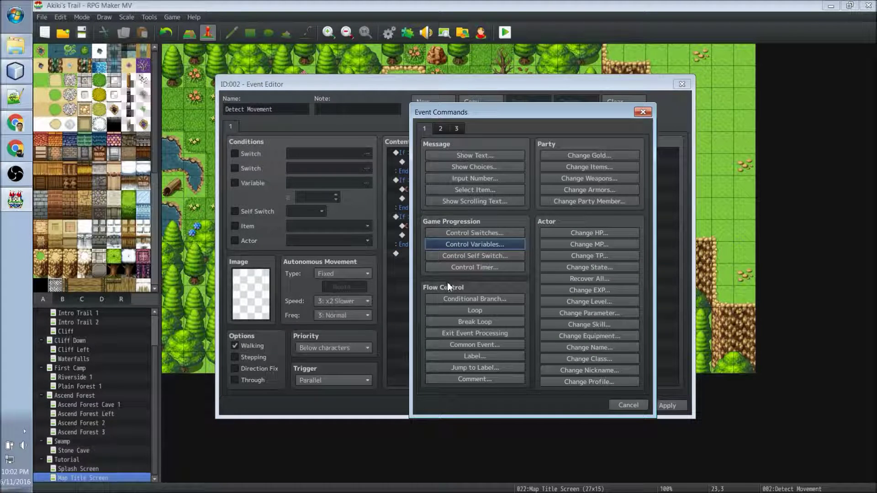
left_click(451, 299)
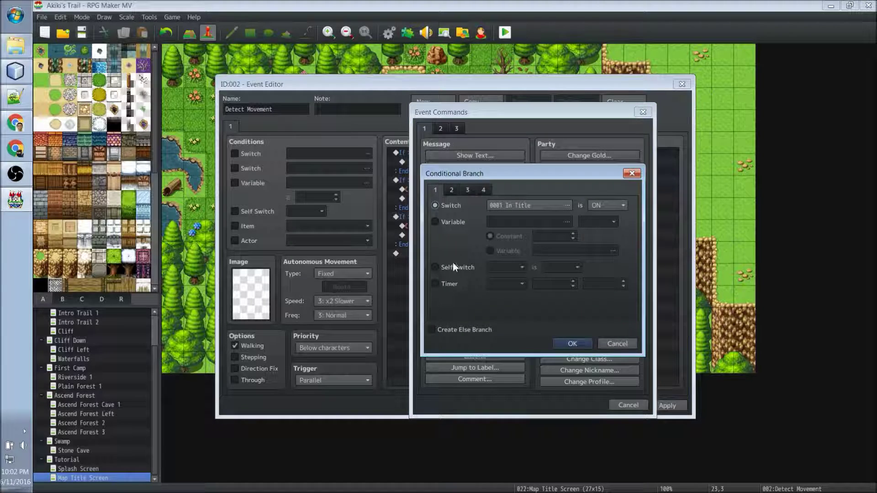
left_click(438, 222)
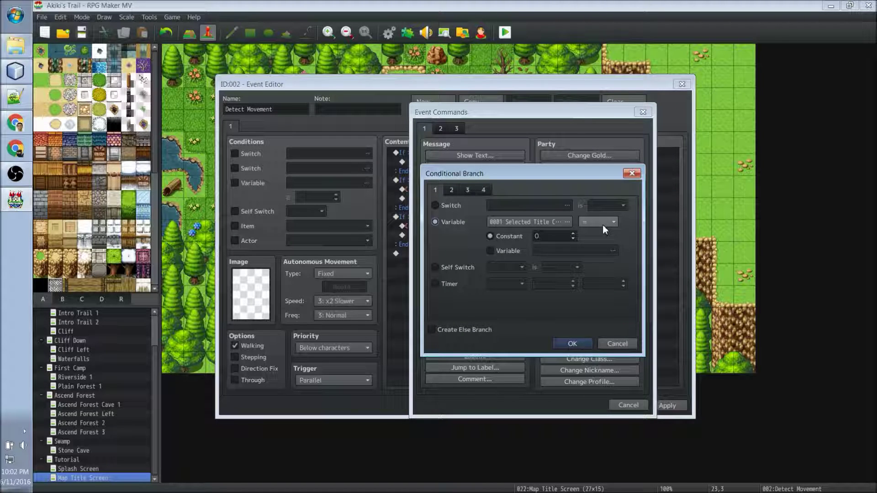
left_click(573, 343)
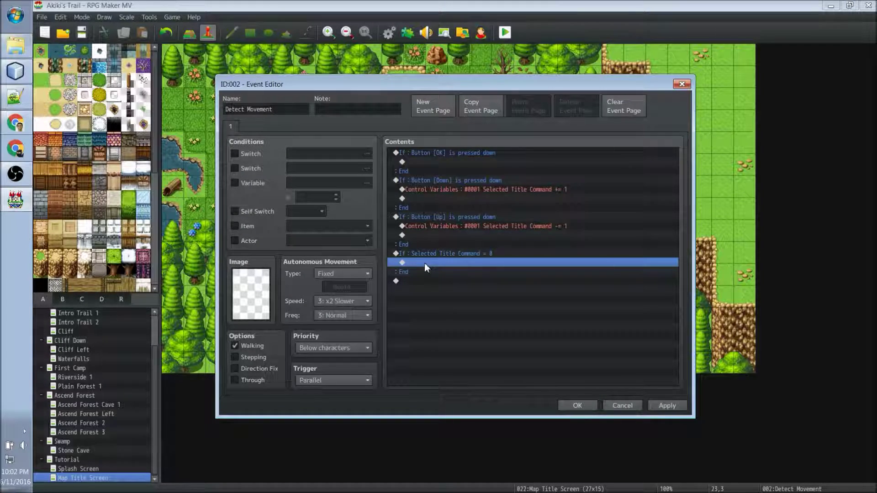
Copy the Up branch's Control Variables command into the new Selected Title Command branch and make it set the variable to 3
left_click(426, 226)
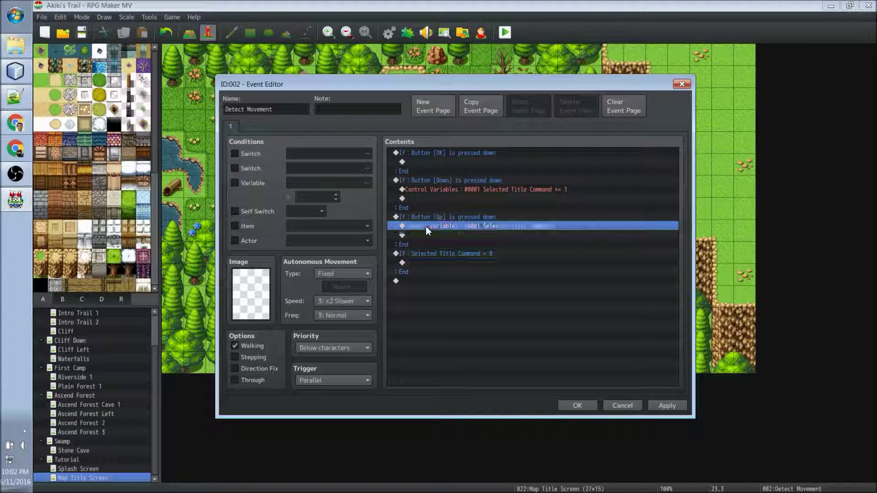
left_click(423, 262)
key("ctrl+v")
double_click(441, 262)
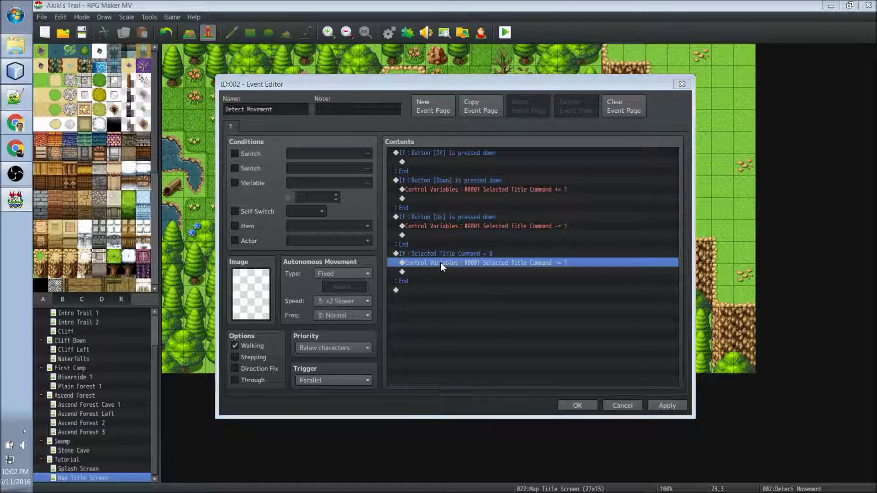
double_click(506, 270)
type("3")
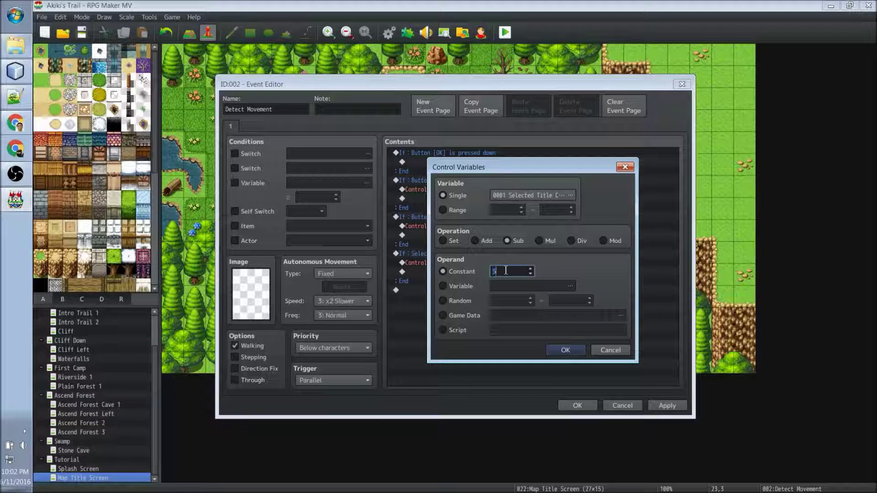
left_click(446, 243)
left_click(566, 351)
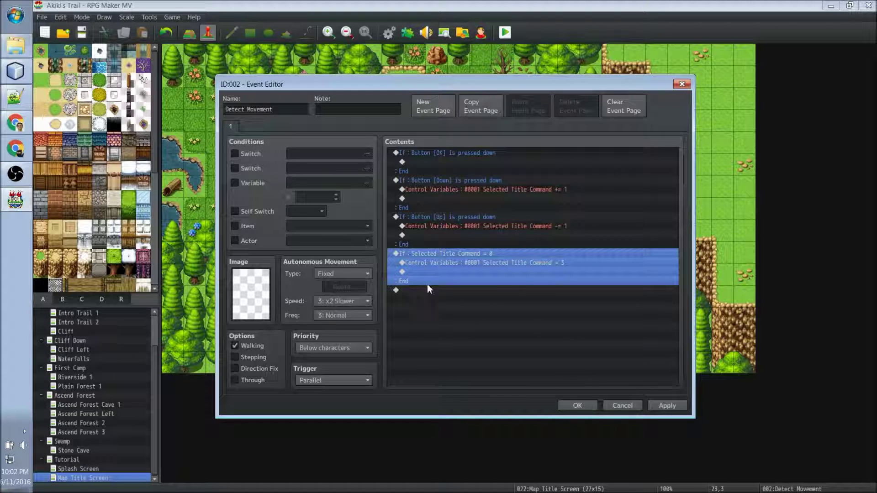
Duplicate the whole Selected Title Command = 0 branch directly below itself
left_click(453, 226)
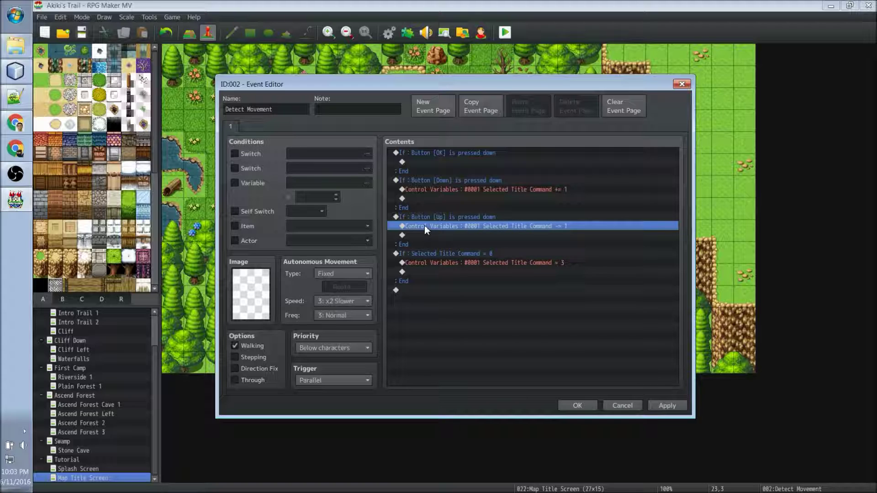
left_click(428, 253)
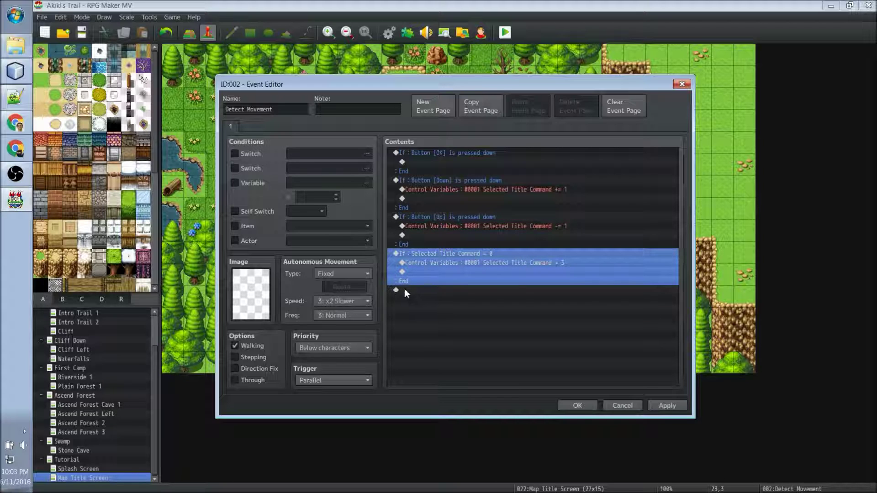
right_click(408, 254)
left_click(418, 290)
left_click(399, 292)
right_click(399, 292)
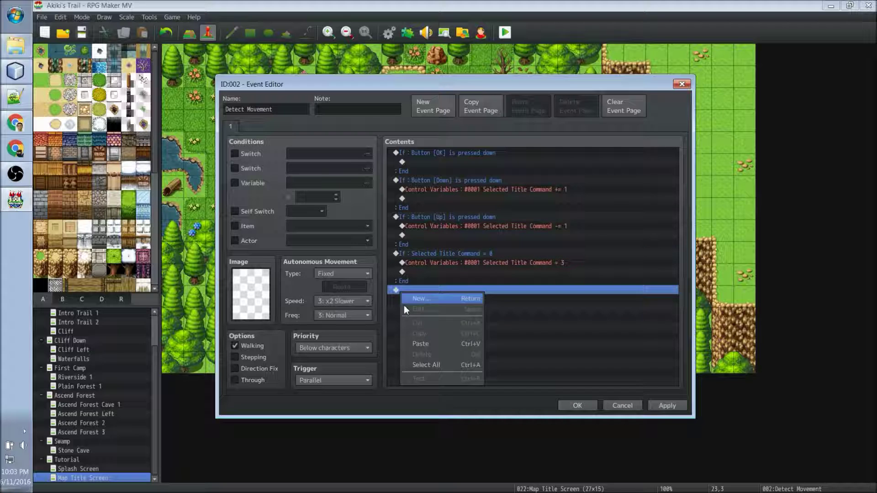
left_click(410, 344)
left_click(422, 283)
left_click(418, 298)
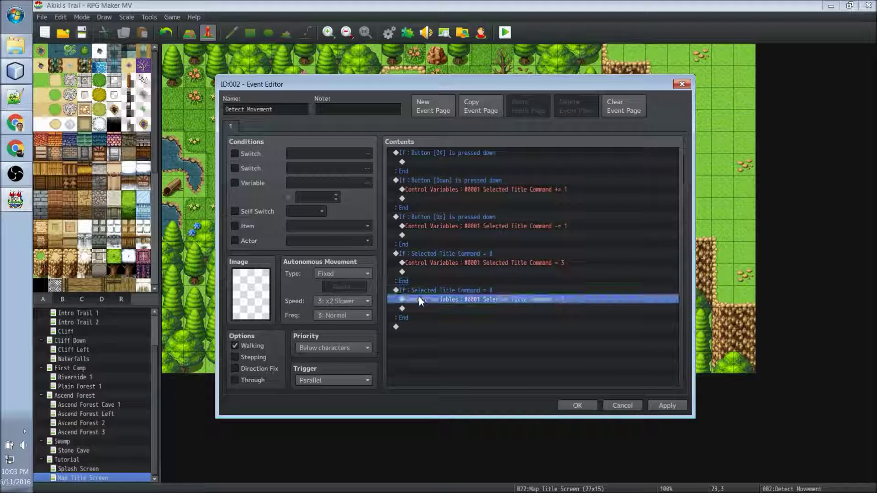
Change the lower duplicate branch's condition so it checks whether Selected Title Command is ≥ the constant 4
left_click(420, 292)
double_click(420, 292)
left_click(517, 236)
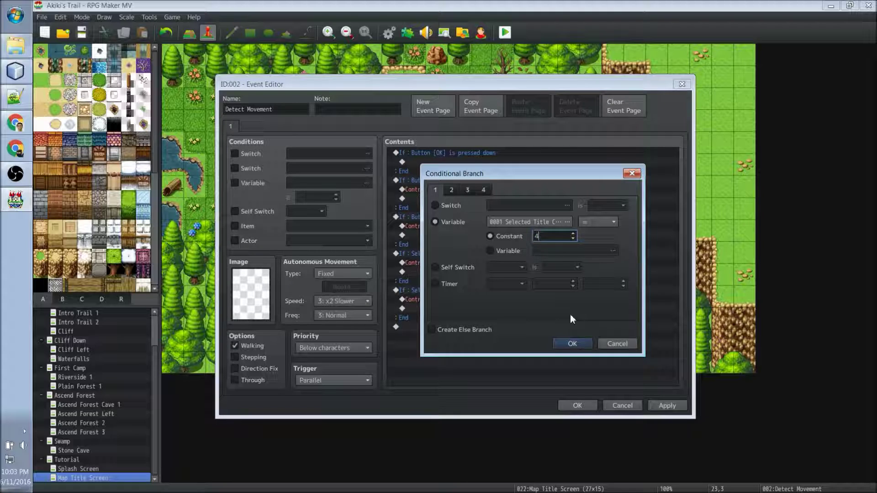
left_click(592, 222)
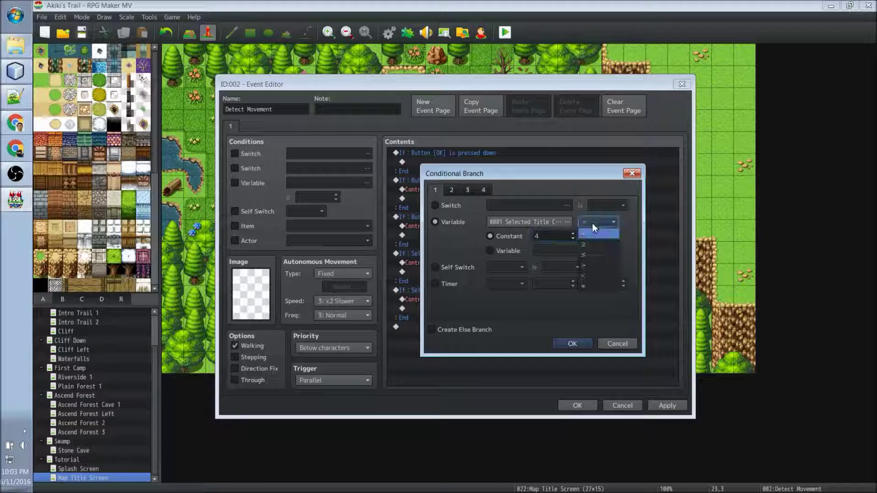
left_click(593, 243)
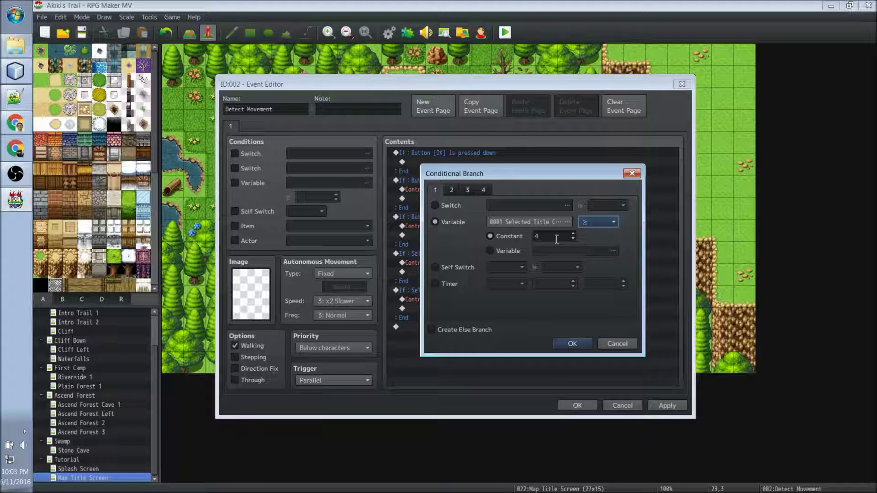
left_click(571, 343)
Make the Control Variables command inside the Selected Title Command ≥ 4 branch set the variable to 0
double_click(484, 300)
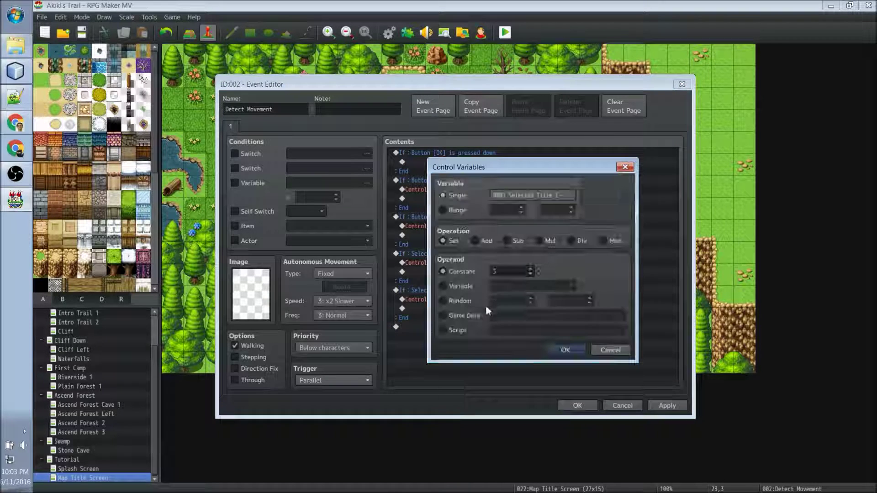
double_click(503, 272)
type("0")
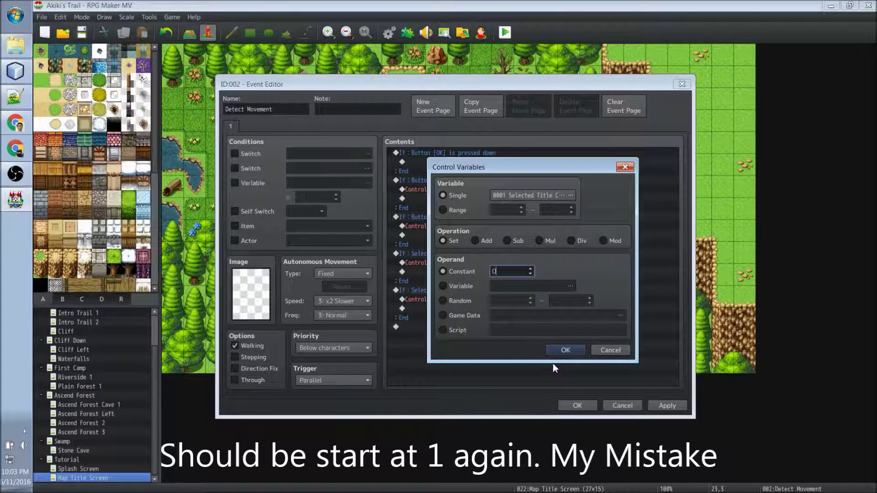
left_click(562, 350)
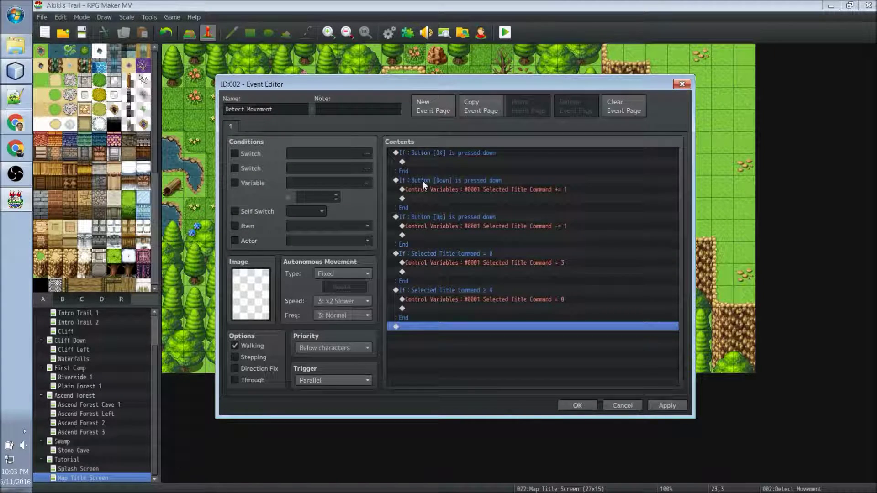
Apply the new branch commands and close the Detect Movement event
left_click(422, 180)
left_click(418, 246)
left_click(413, 270)
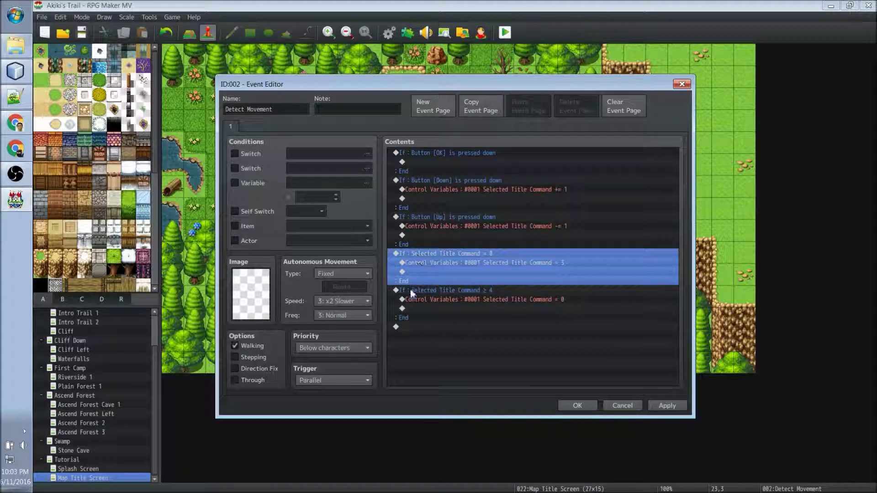
left_click(404, 327)
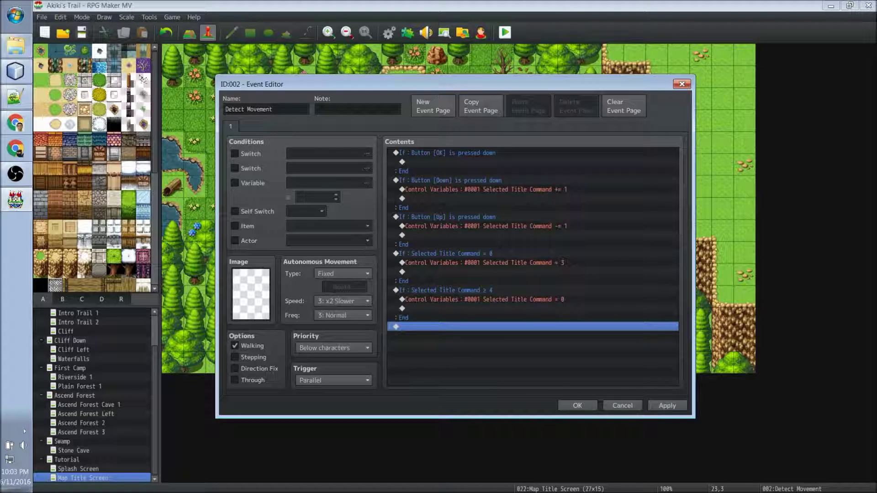
left_click(401, 334)
left_click(667, 405)
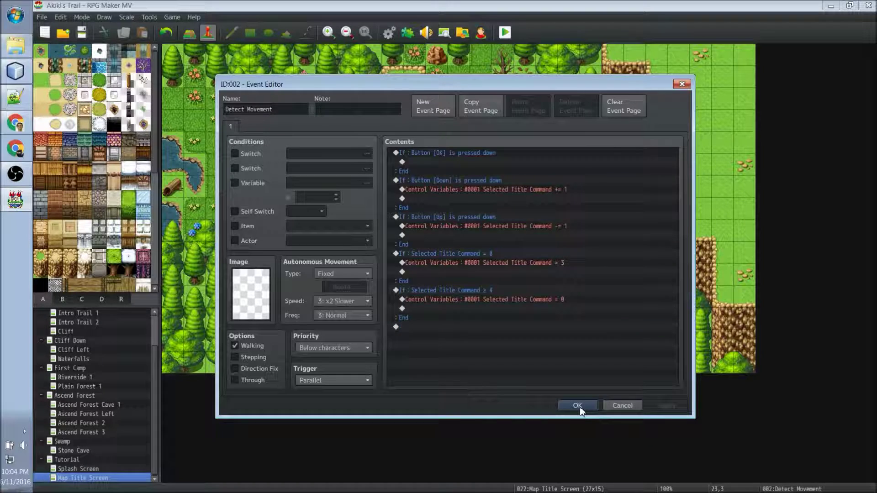
left_click(577, 406)
In the Title Init event, insert a Tint Picture command above Control Variables for picture 3, with the Dark tone, 1 frame and no waiting
double_click(656, 120)
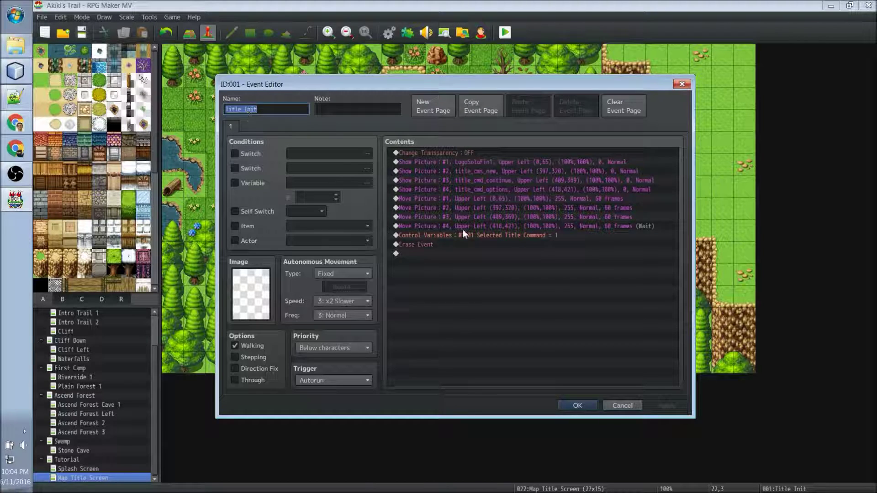
left_click(436, 232)
key("Insert")
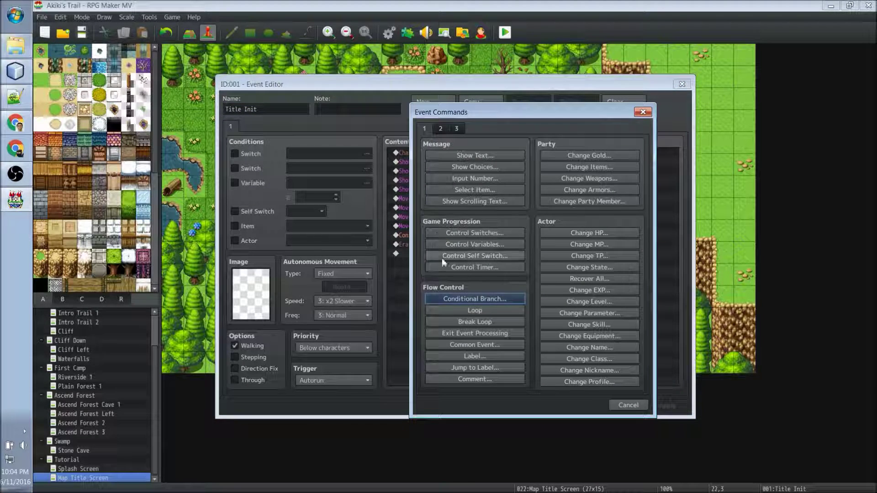
left_click(440, 128)
left_click(443, 368)
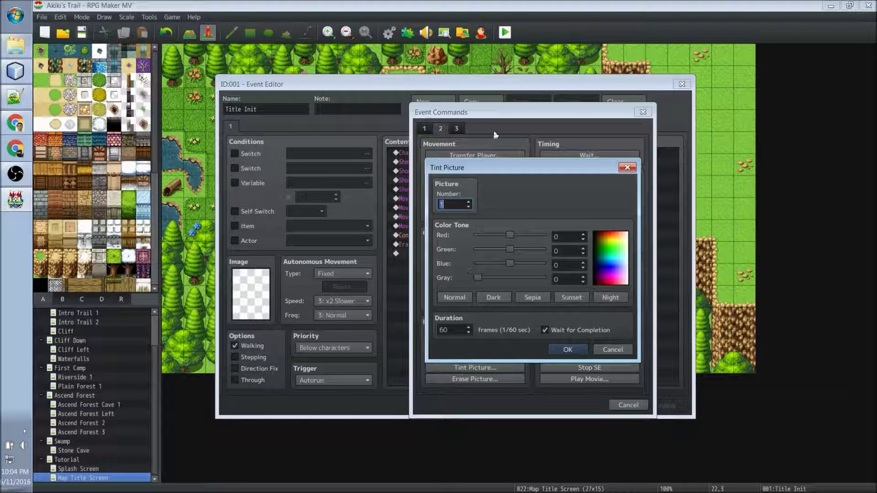
left_click(612, 350)
left_click_drag(600, 113, 690, 83)
left_click(559, 336)
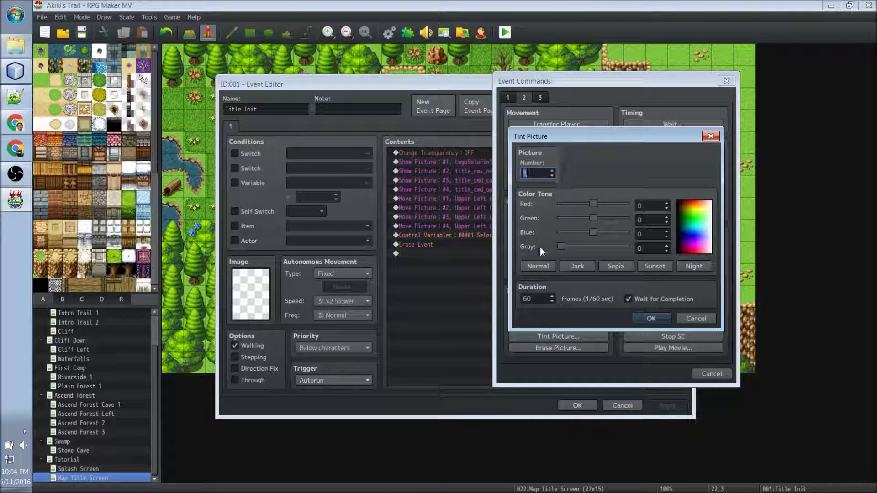
left_click(577, 266)
type("3")
left_click(629, 298)
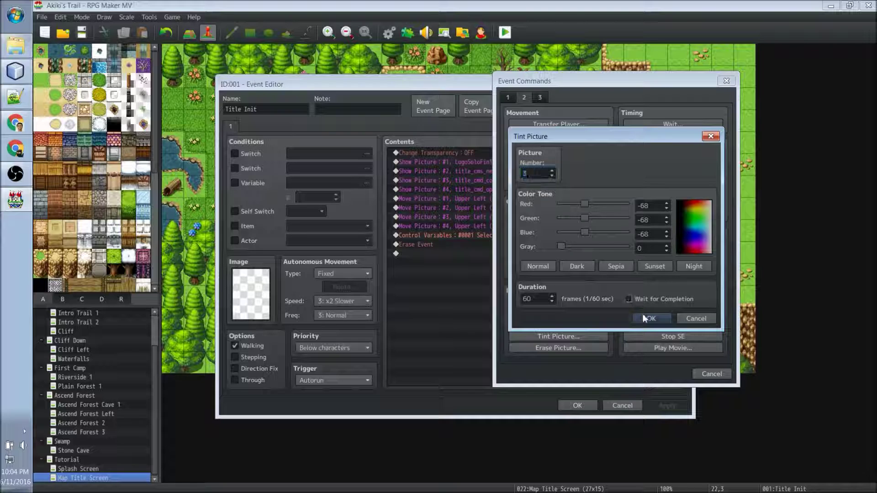
key("shift+Tab")
type("1")
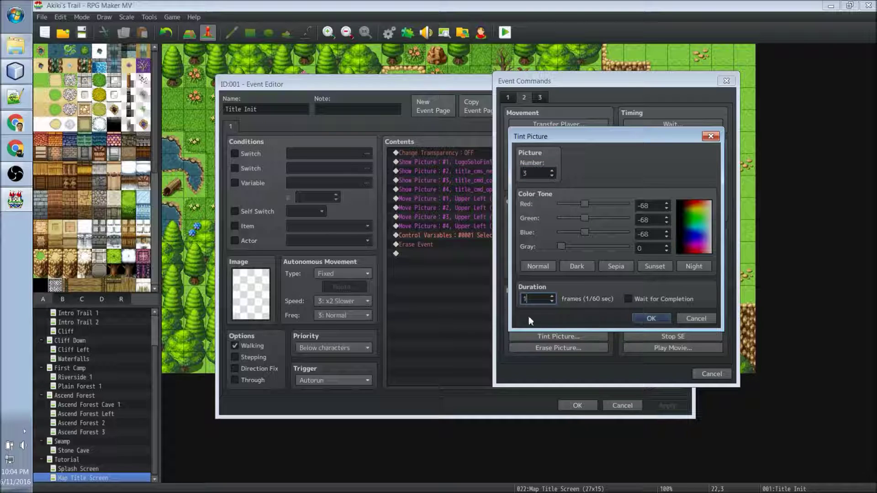
left_click(649, 319)
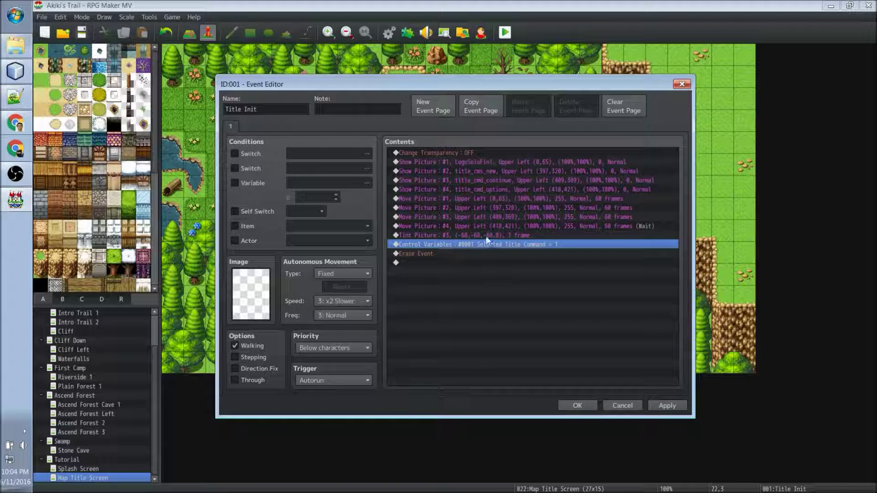
Duplicate the Tint Picture command for picture 3 directly below itself
left_click(459, 238)
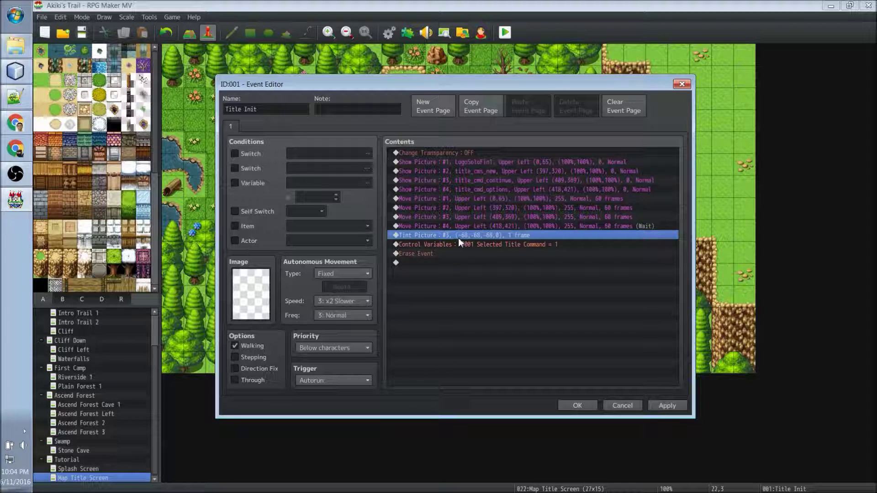
key("ctrl+v")
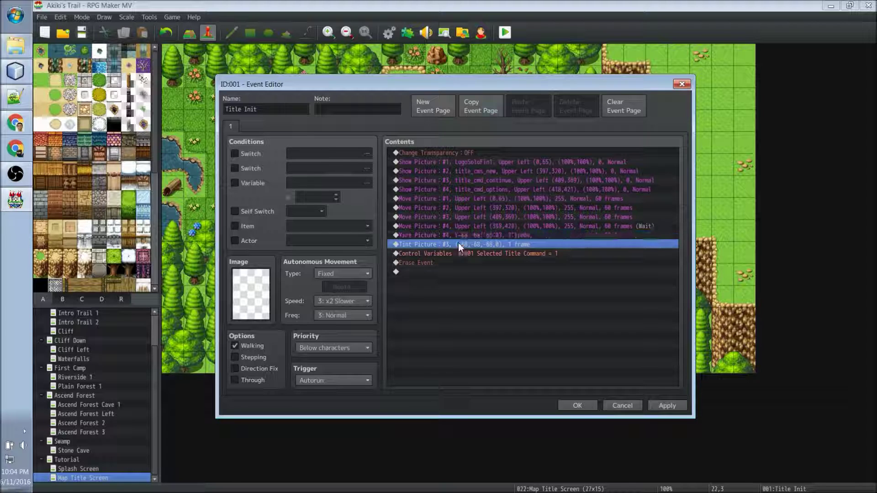
right_click(460, 247)
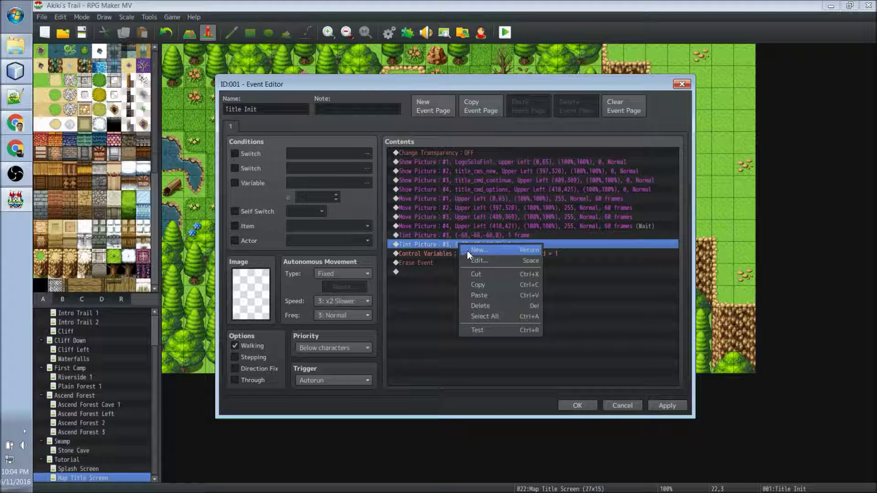
left_click(424, 248)
left_click(437, 171)
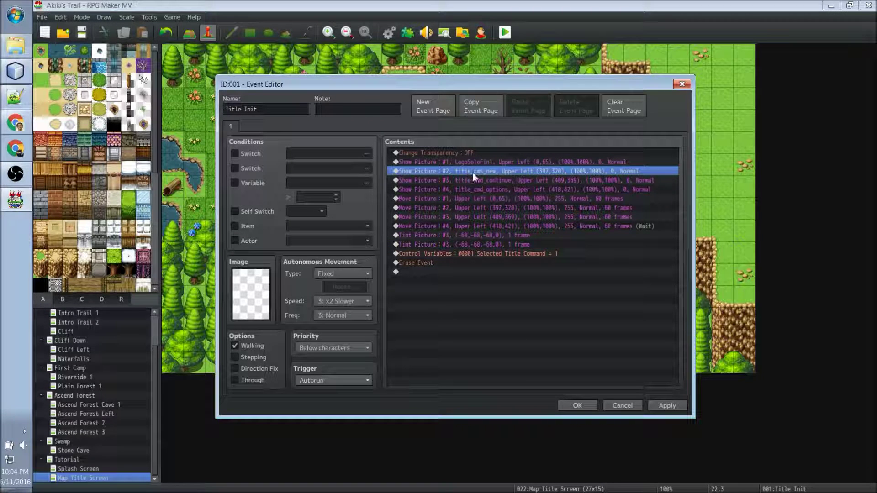
left_click(439, 244)
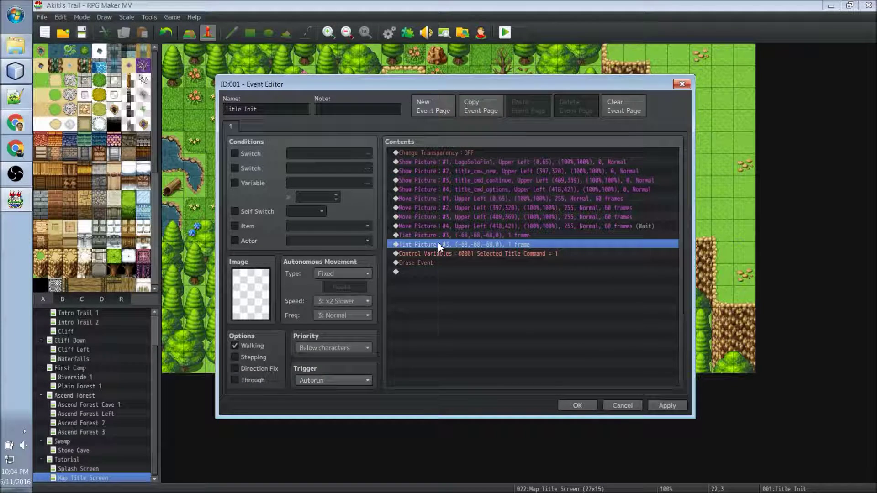
Set the duplicated Tint Picture command's picture number to 4, and apply and close the Title Init event
right_click(437, 243)
left_click(451, 262)
left_click(458, 207)
key("Up")
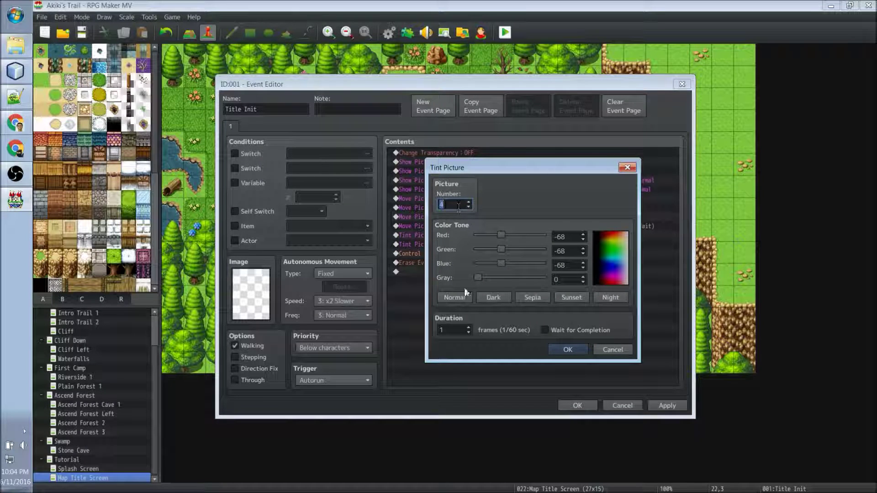
left_click(571, 348)
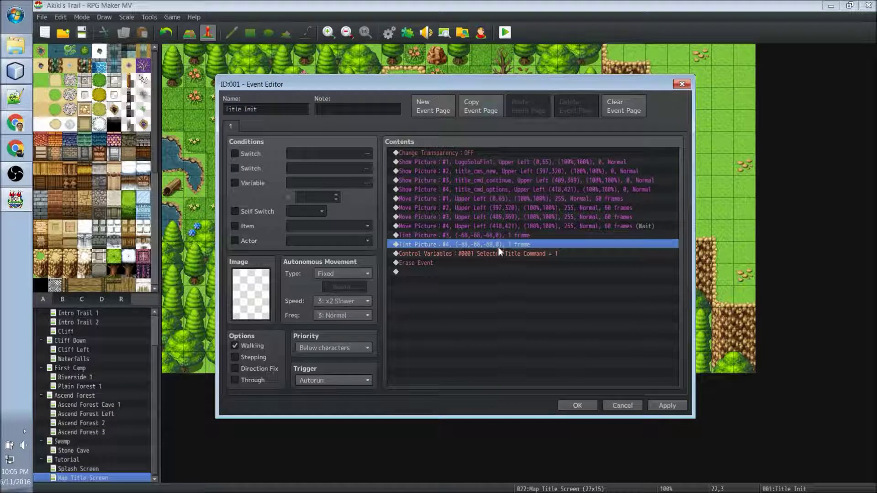
left_click(666, 406)
left_click(564, 404)
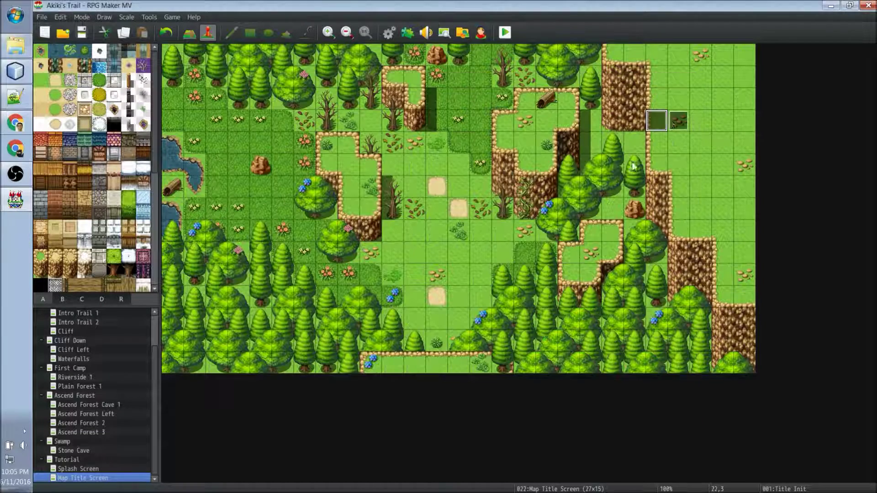
Reopen the Detect Movement event and review the Control Variables commands in its button and Selected Title Command branches
left_click(677, 125)
right_click(677, 124)
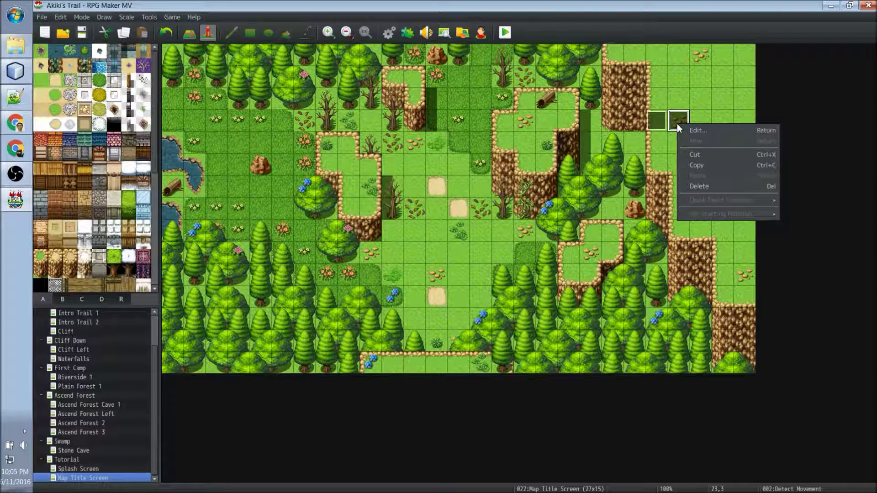
left_click(692, 130)
left_click(403, 327)
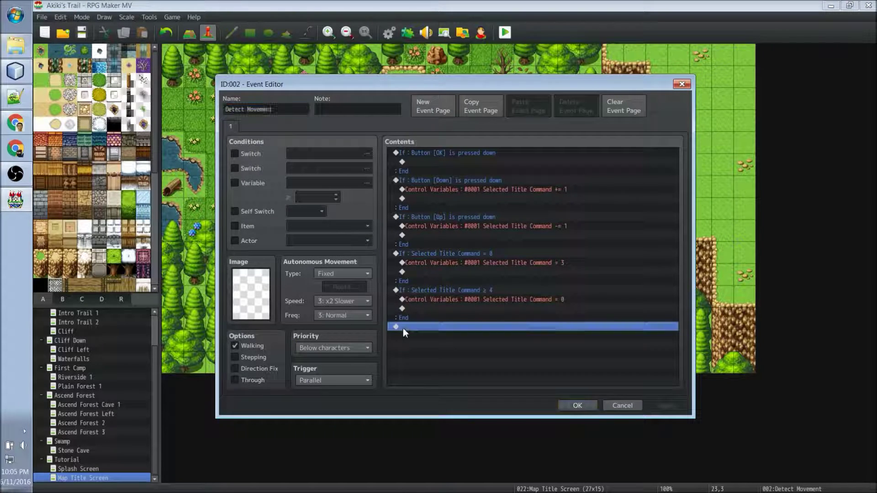
left_click(461, 189)
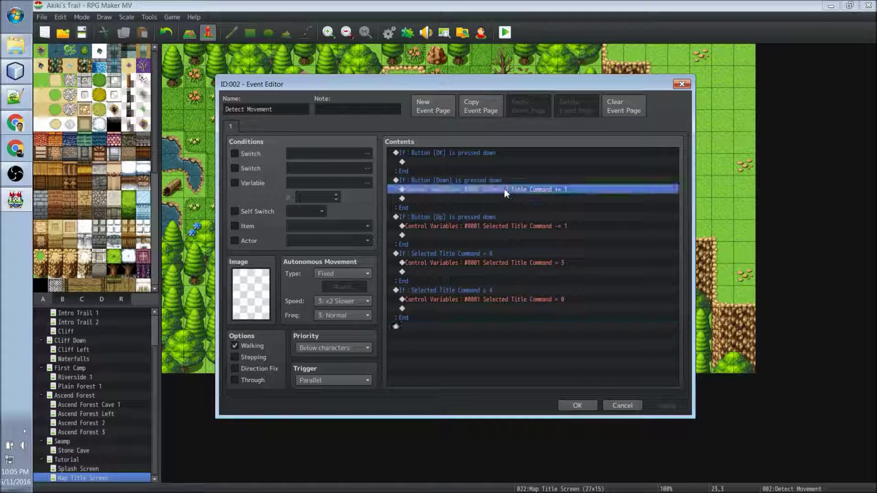
left_click(452, 226)
left_click(448, 263)
left_click(442, 299)
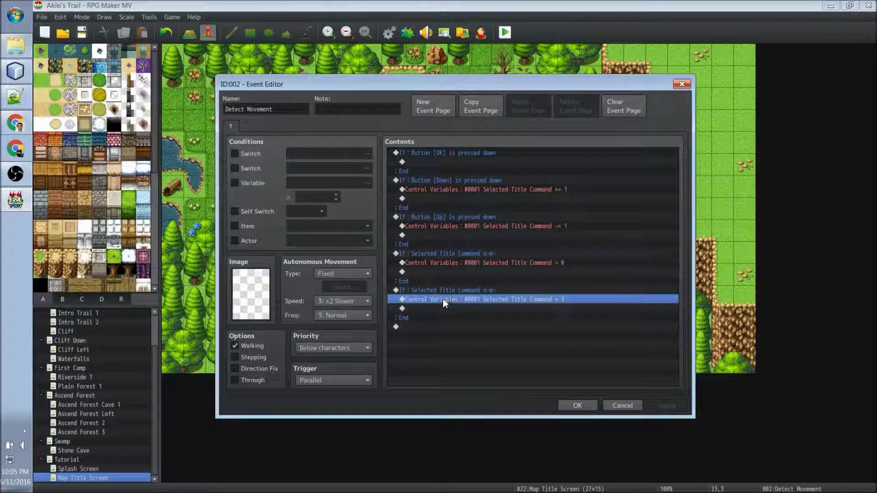
left_click(425, 263)
left_click(409, 328)
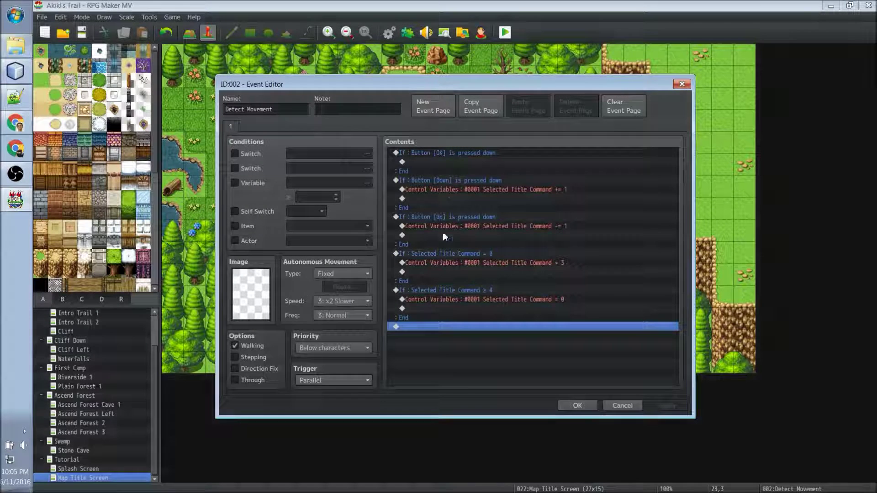
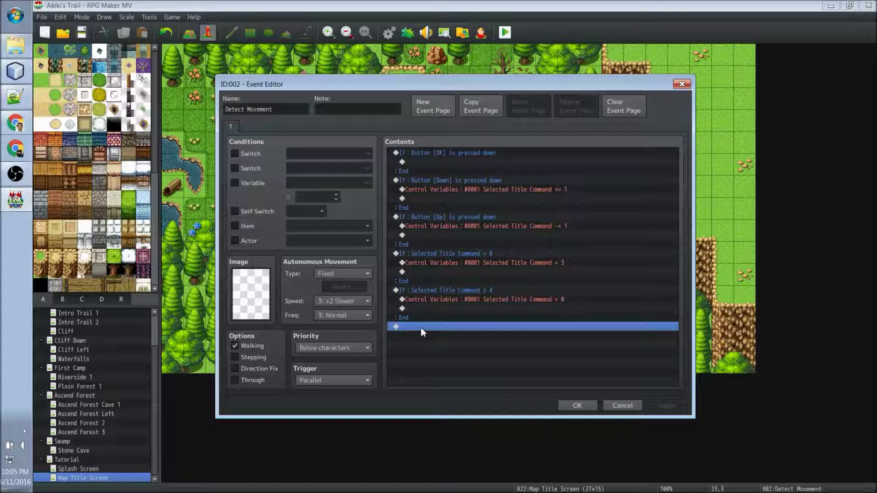
Add a conditional branch at the end of the commands that checks whether variable 0001 Selected Title Command equals 1
double_click(421, 328)
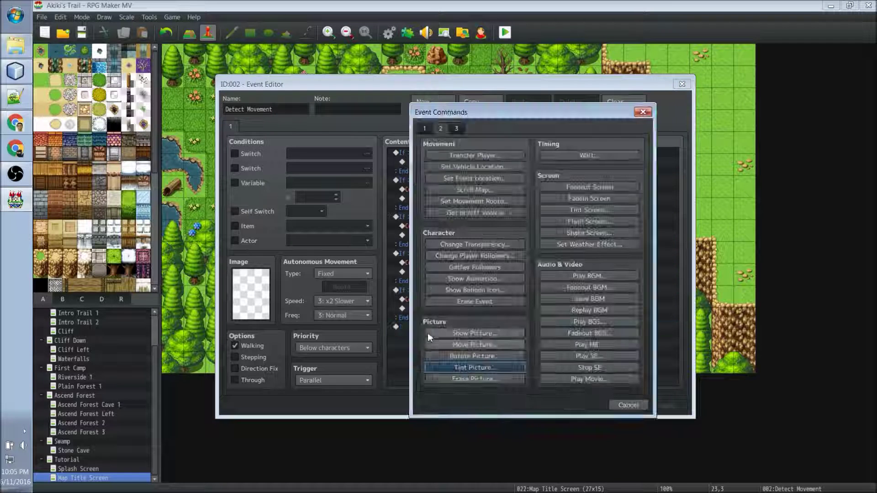
left_click(424, 129)
left_click(449, 297)
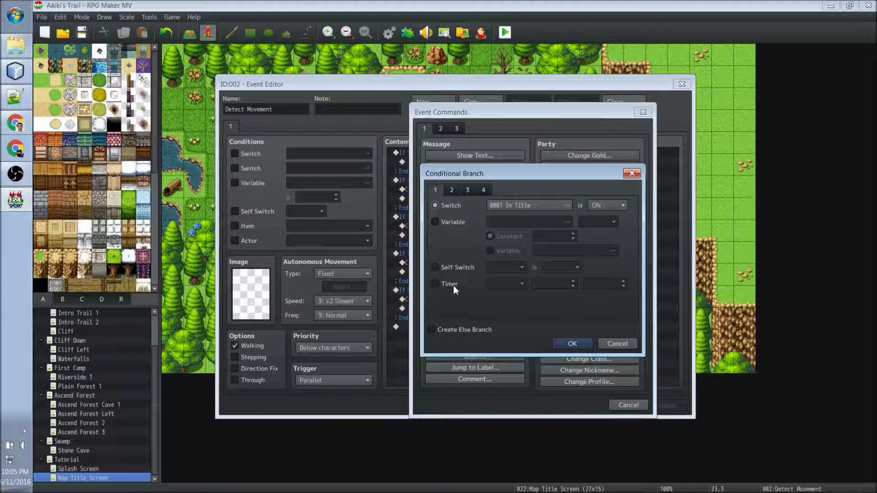
left_click(452, 222)
left_click(528, 223)
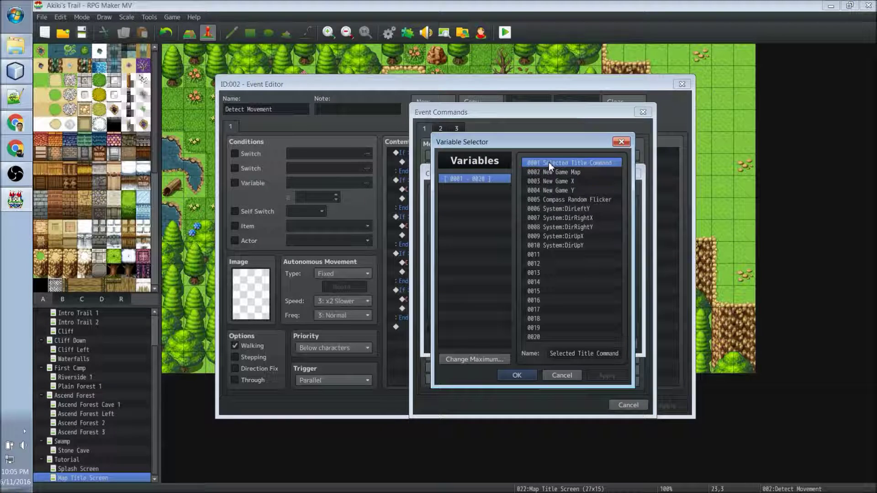
double_click(549, 163)
left_click(501, 237)
type("1")
left_click(572, 344)
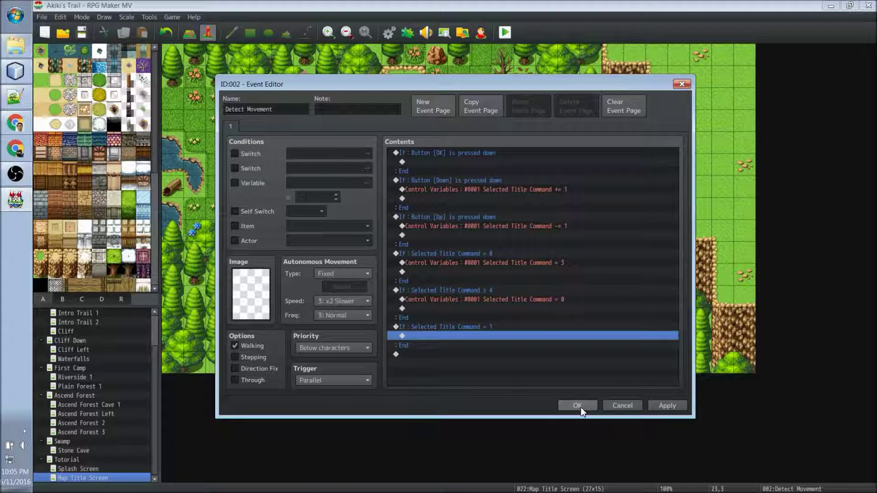
In the Selected Title Command = 1 branch, add a Tint Picture command for picture 3 with Dark tone, 1-frame duration and no waiting for completion
right_click(463, 335)
left_click(473, 339)
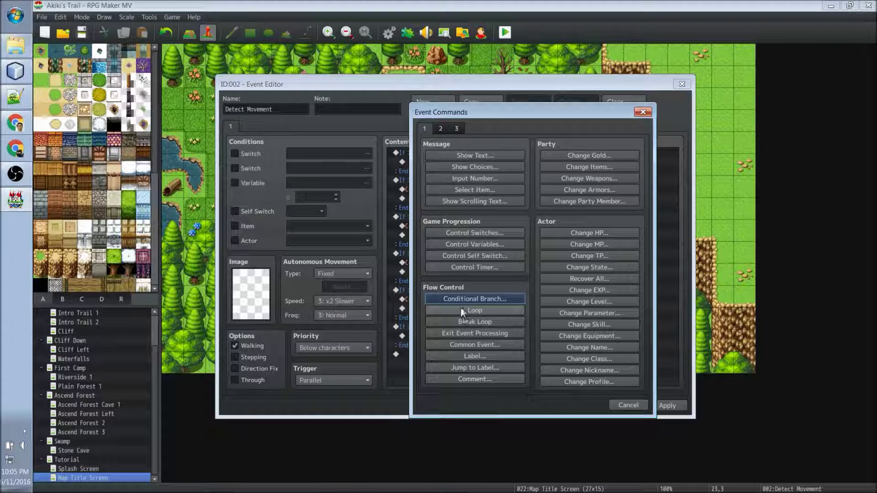
left_click(440, 128)
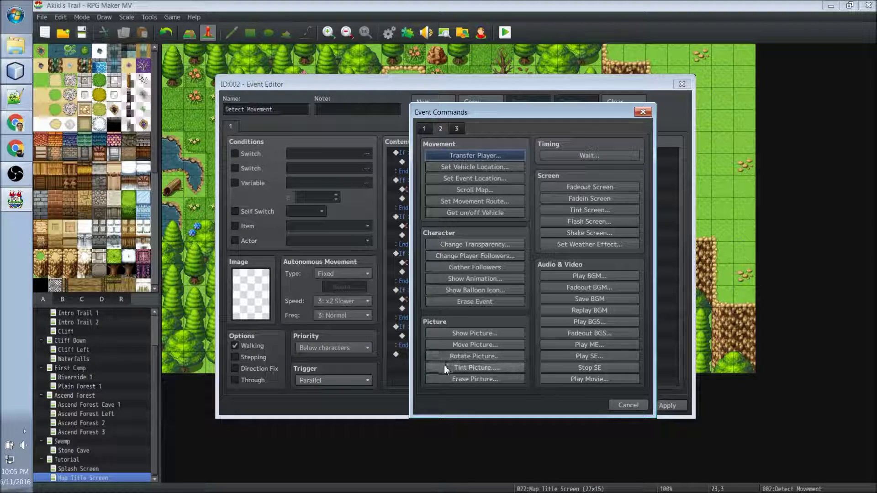
left_click(475, 368)
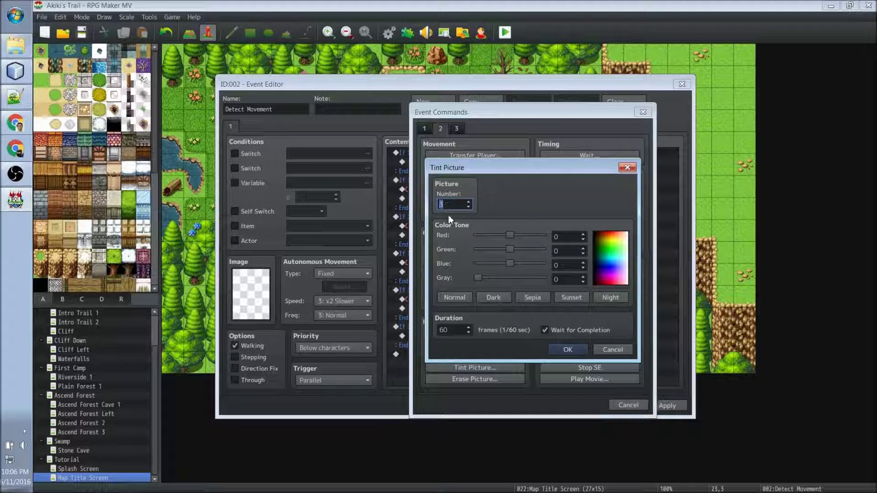
left_click(545, 330)
left_click(454, 330)
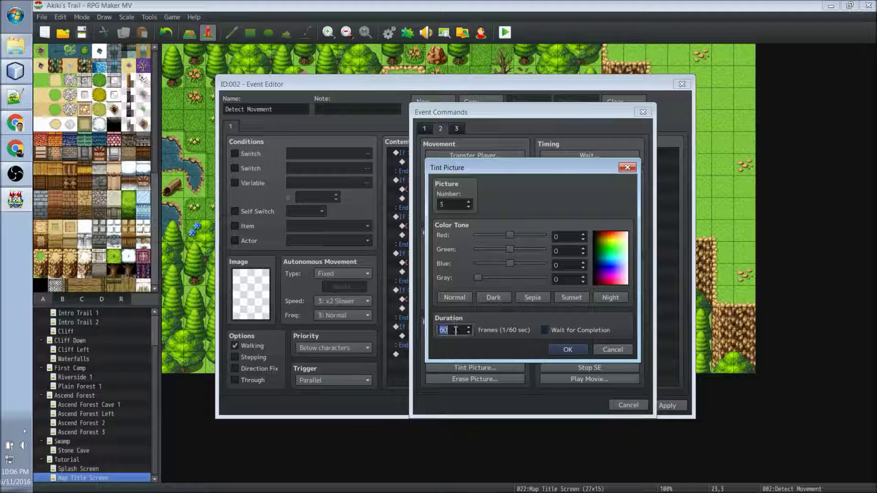
type("1")
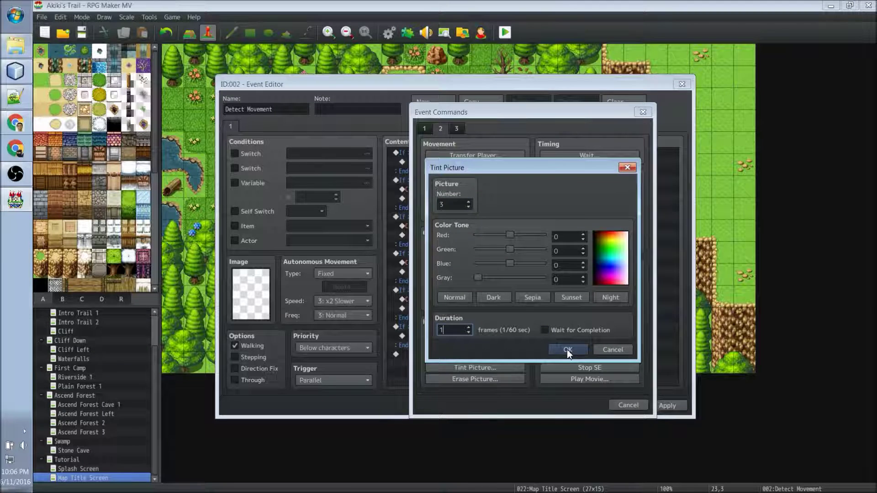
left_click(491, 298)
left_click(567, 349)
Duplicate the picture 3 Tint Picture command directly below itself and set the copy's picture number to 4
key("ctrl+c")
key("ctrl+v")
key("Down")
left_click(435, 345)
right_click(435, 346)
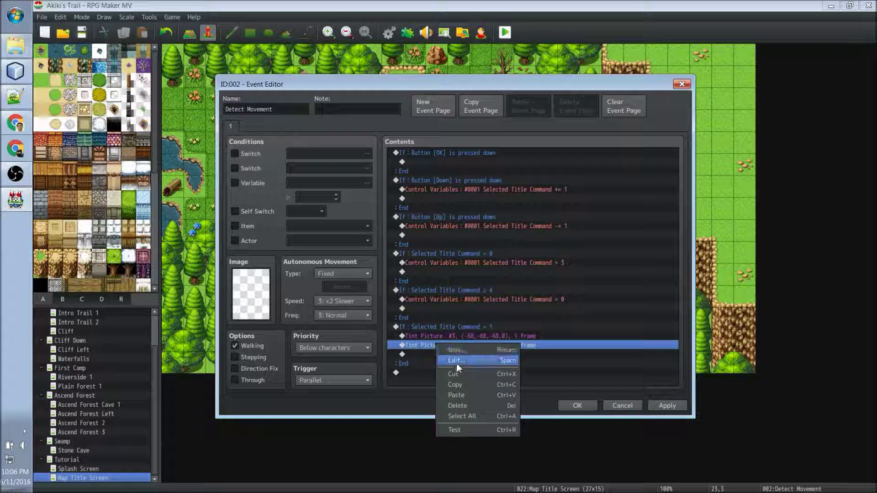
left_click(456, 360)
type("4")
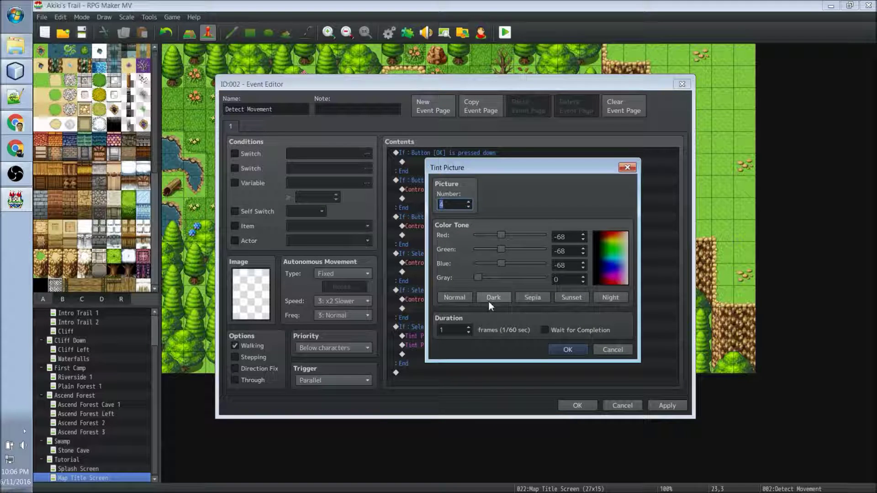
left_click(566, 351)
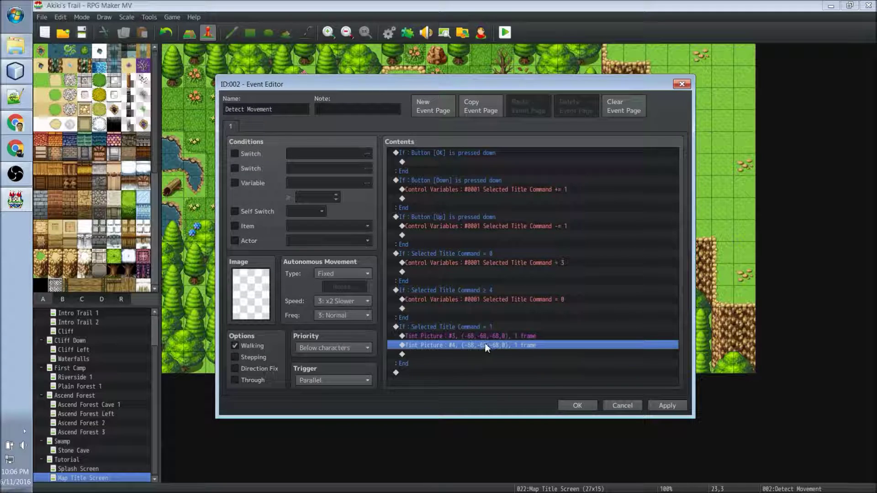
Insert a Tint Picture command for picture 2 above the other two tints, with Normal tone and a duration of 1 frame
right_click(430, 338)
left_click(441, 345)
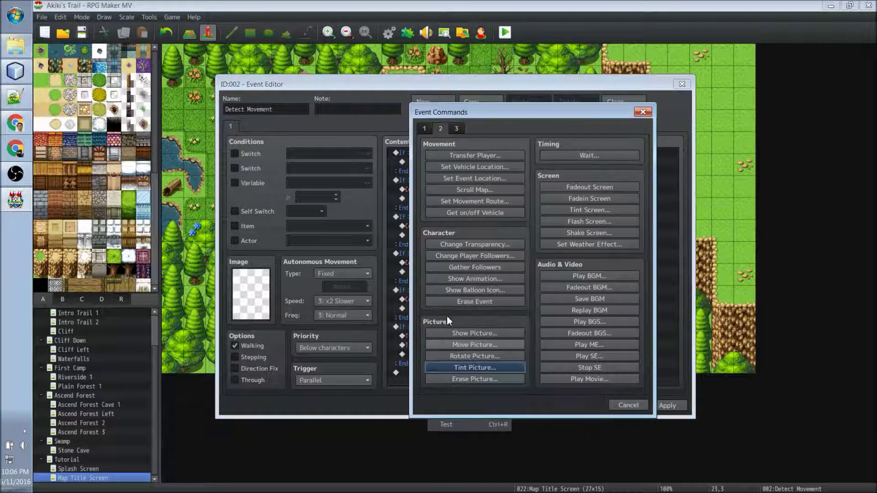
left_click(455, 367)
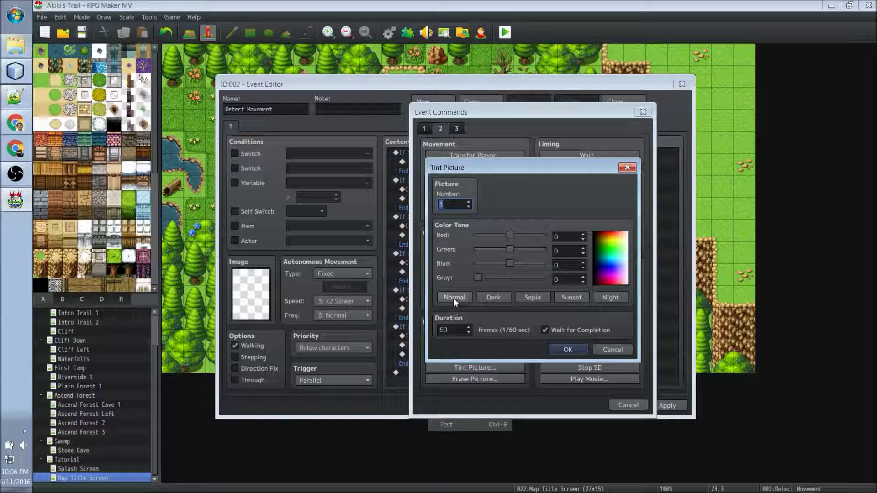
left_click(454, 297)
double_click(455, 330)
type("1")
double_click(463, 203)
left_click(468, 201)
left_click_drag(497, 170, 261, 122)
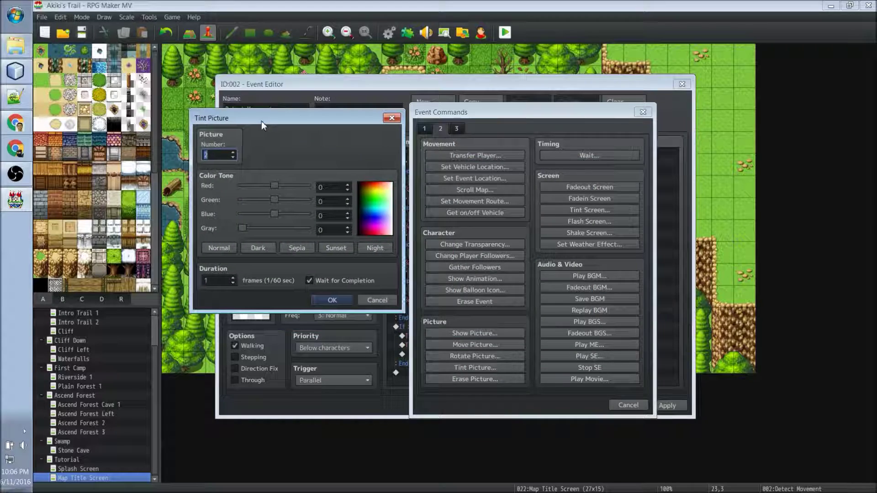
left_click(332, 300)
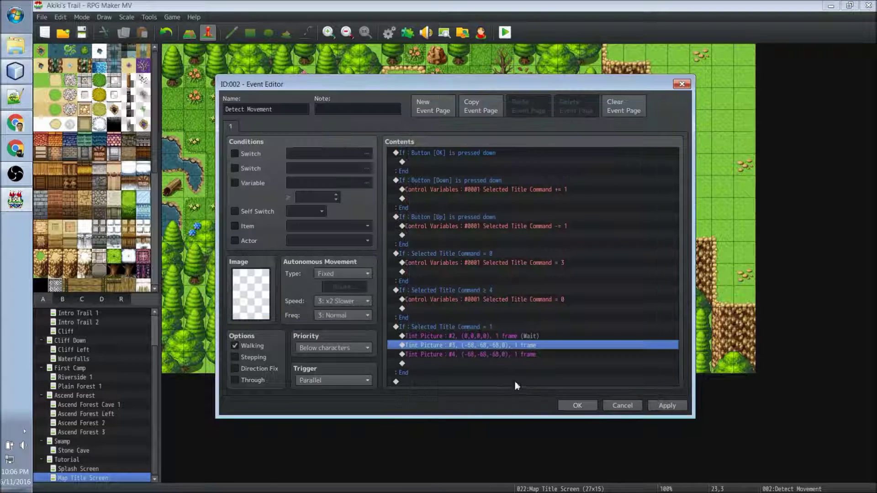
Turn off Wait for Completion in the picture 2 Tint Picture command
double_click(444, 338)
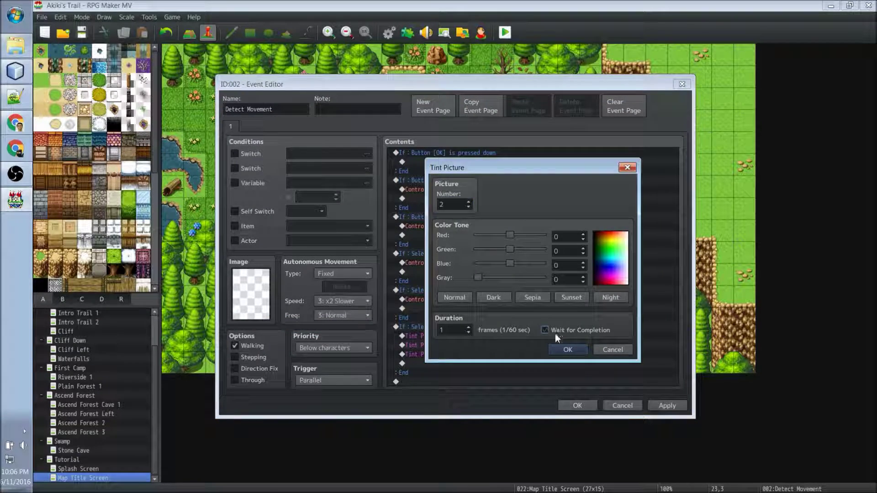
left_click(556, 330)
key("Return")
left_click(432, 344)
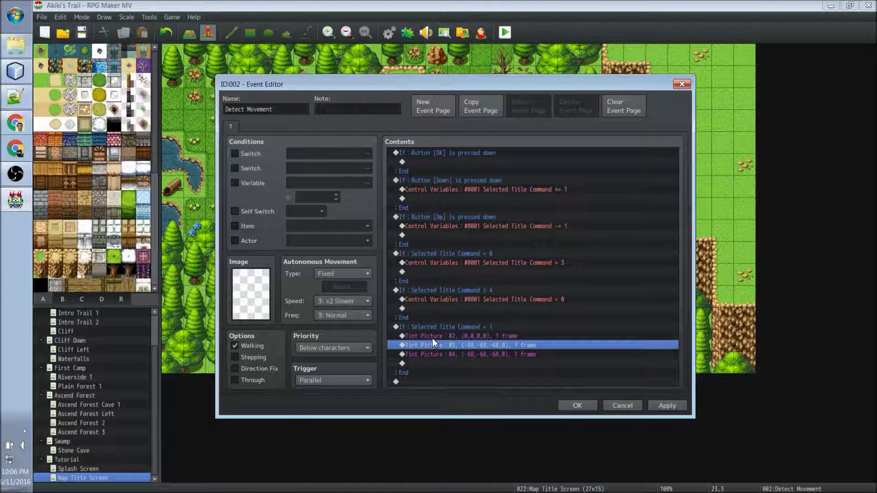
left_click(432, 338)
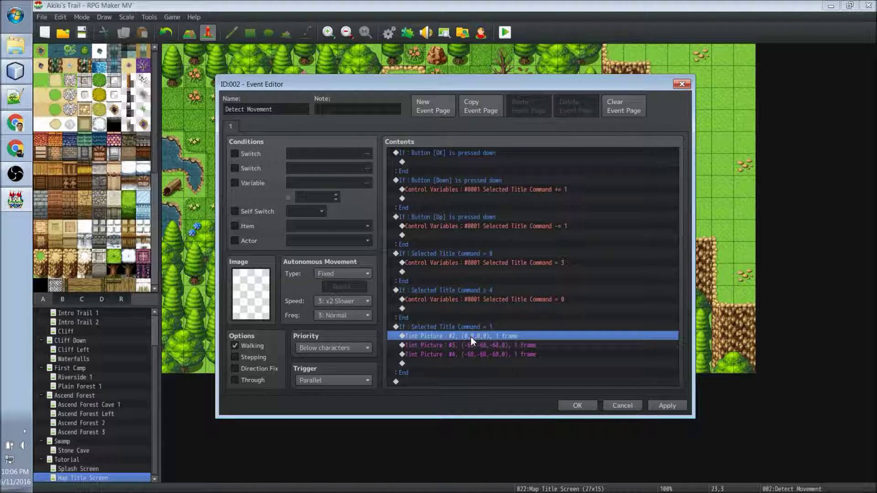
left_click(420, 347)
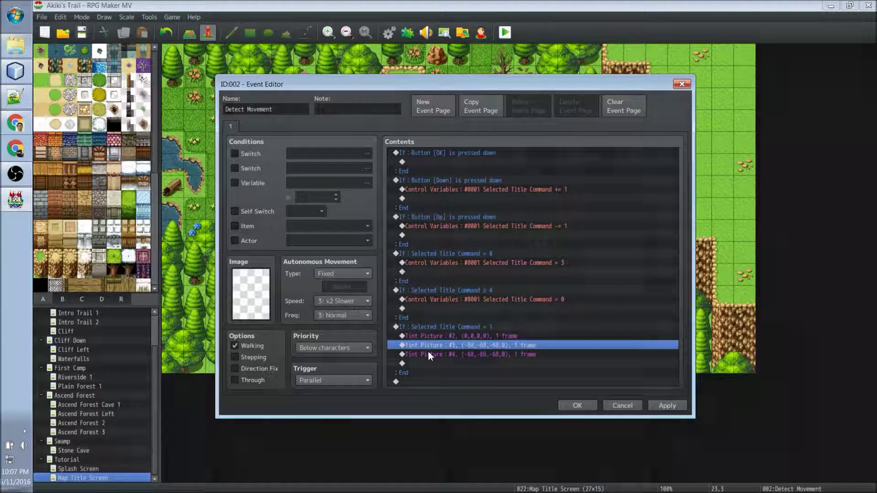
Copy the whole Selected Title Command = 1 branch and paste it at the end of the event's commands
left_click(424, 327)
right_click(423, 328)
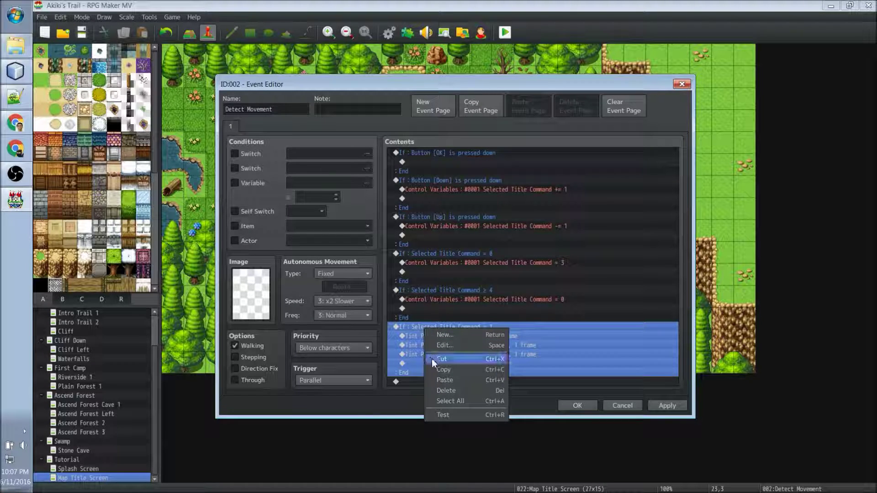
left_click(437, 369)
left_click(411, 379)
right_click(411, 378)
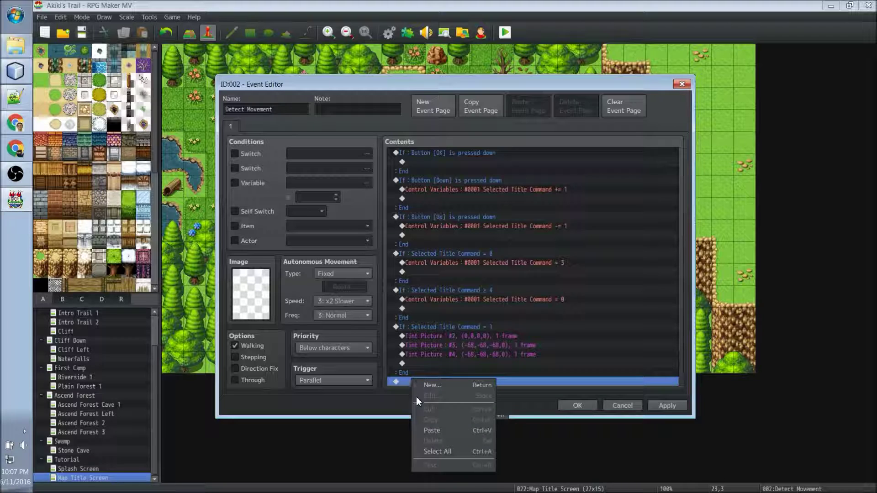
left_click(419, 429)
Change the pasted branch's condition so that Selected Title Command is compared with constant 2
left_click(452, 325)
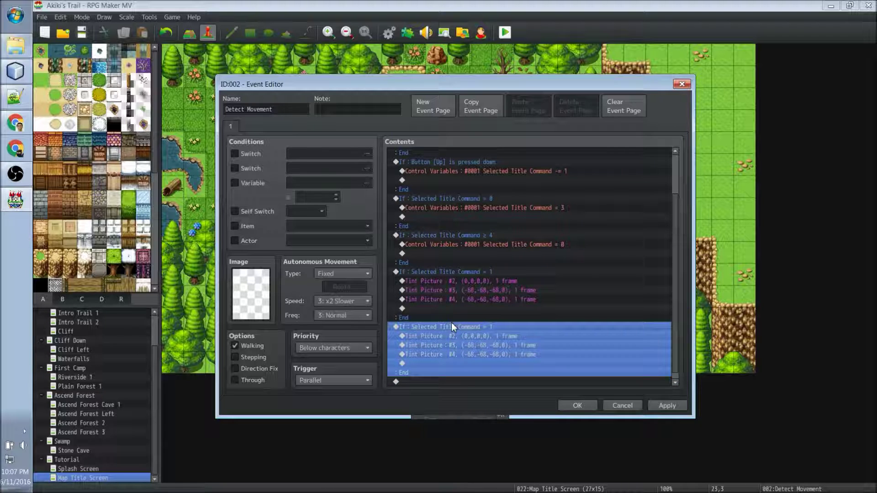
right_click(452, 329)
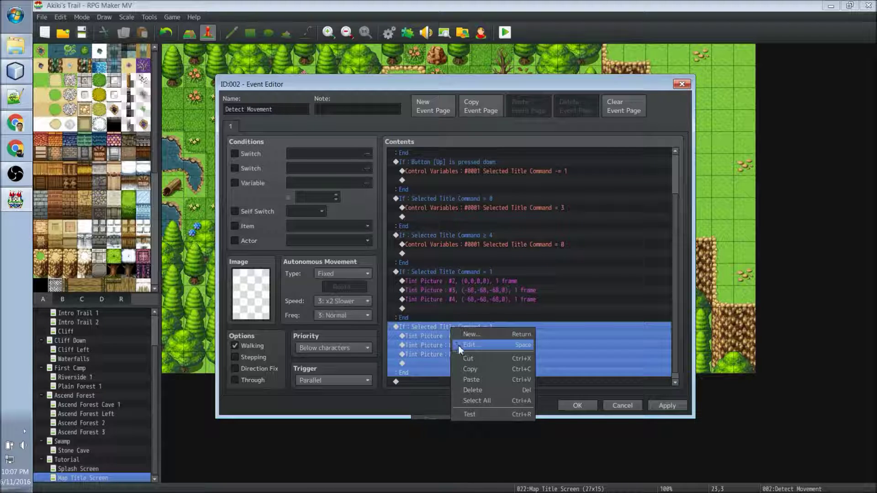
left_click(459, 345)
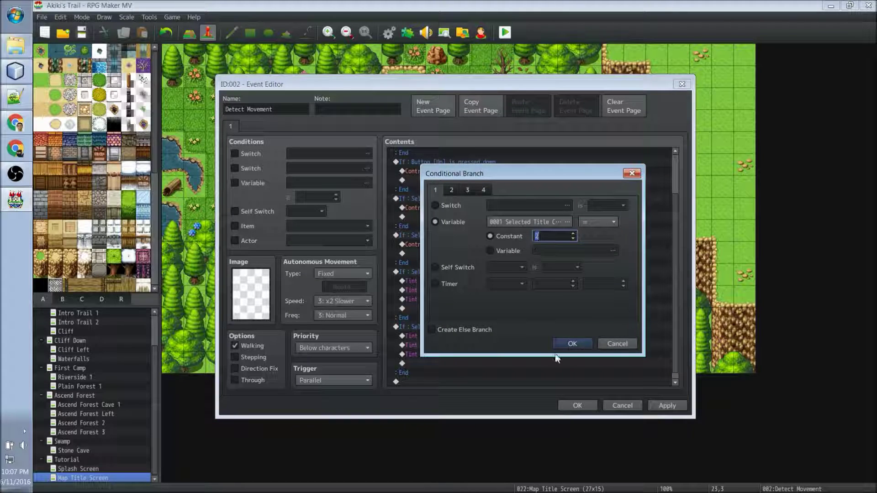
left_click(571, 344)
scroll(552, 324, "down", 1)
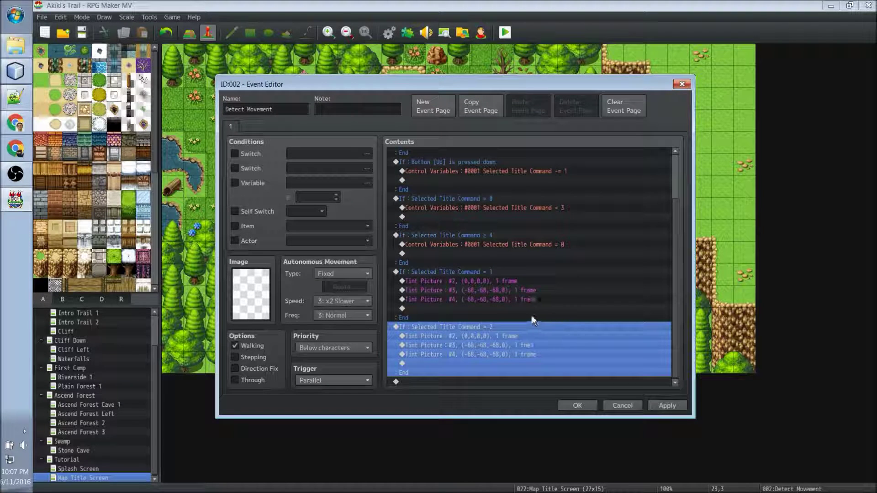
In the Selected Title Command = 2 branch, set the tint of picture 3 to Normal and of picture 2 to Dark
left_click(425, 346)
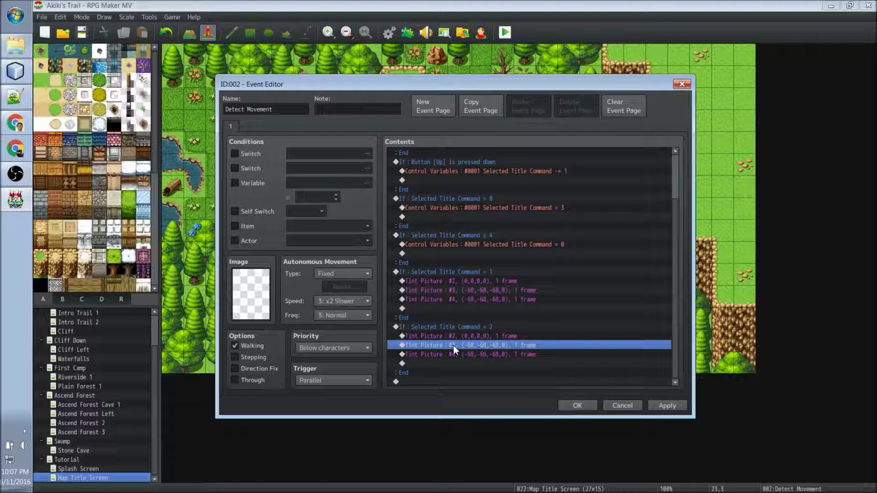
right_click(454, 346)
left_click(463, 364)
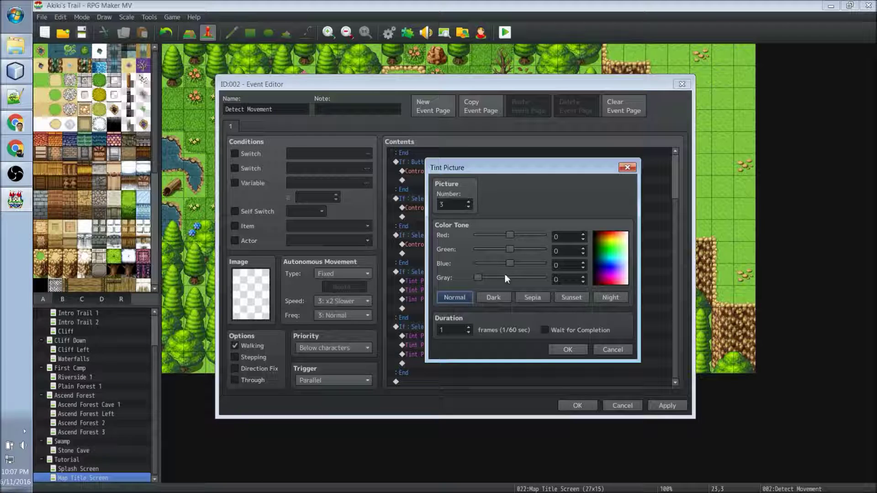
left_click(565, 351)
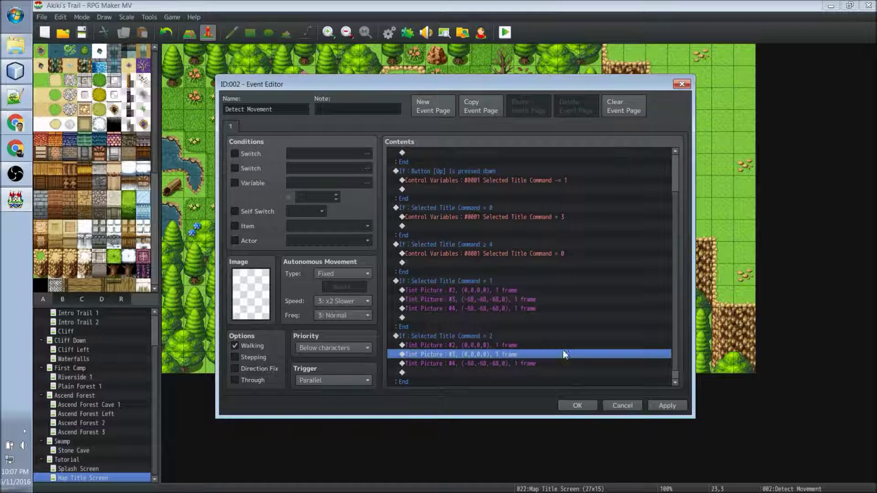
right_click(453, 350)
left_click(465, 364)
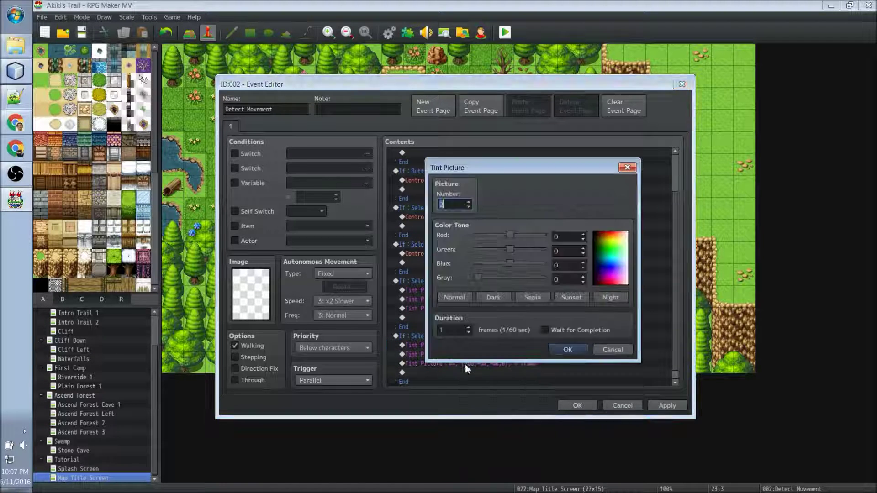
left_click(490, 297)
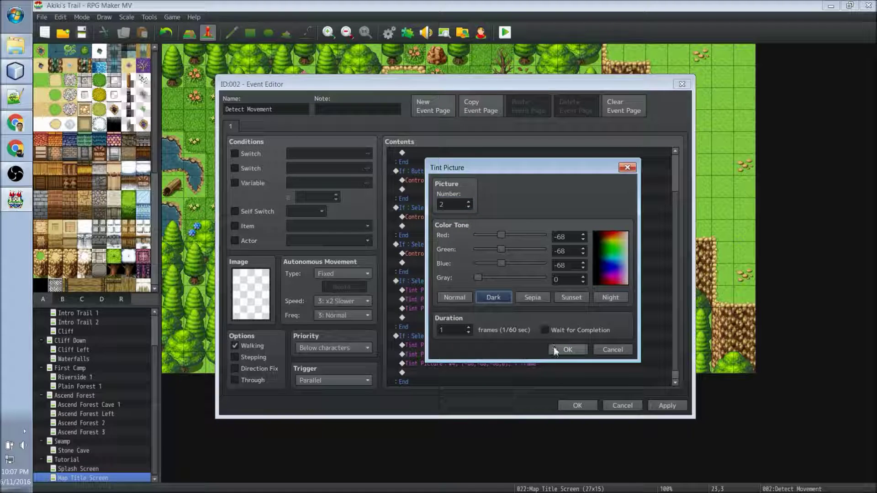
left_click(566, 349)
Duplicate the Selected Title Command = 2 branch at the end of the event's commands
scroll(511, 323, "down", 1)
key("Down")
key("Down")
key("Down")
key("Down")
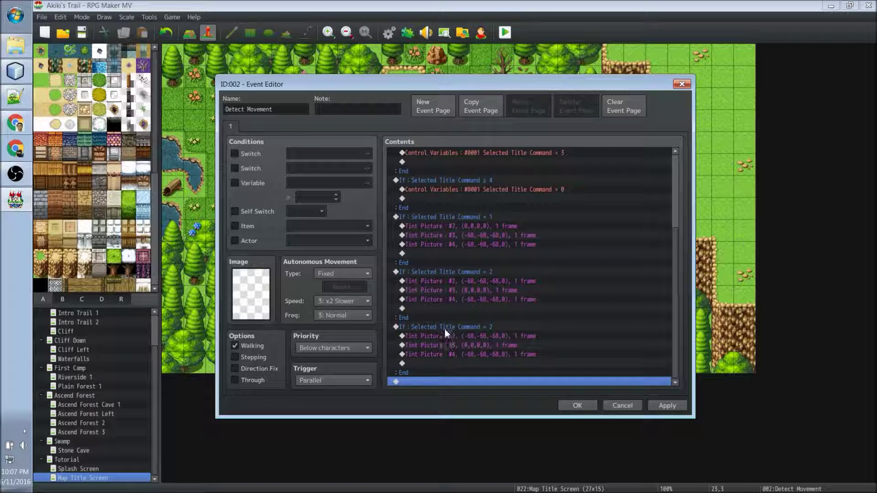
Set the comparison constant of the last duplicated Selected Title Command branch to 3
left_click(443, 326)
right_click(443, 326)
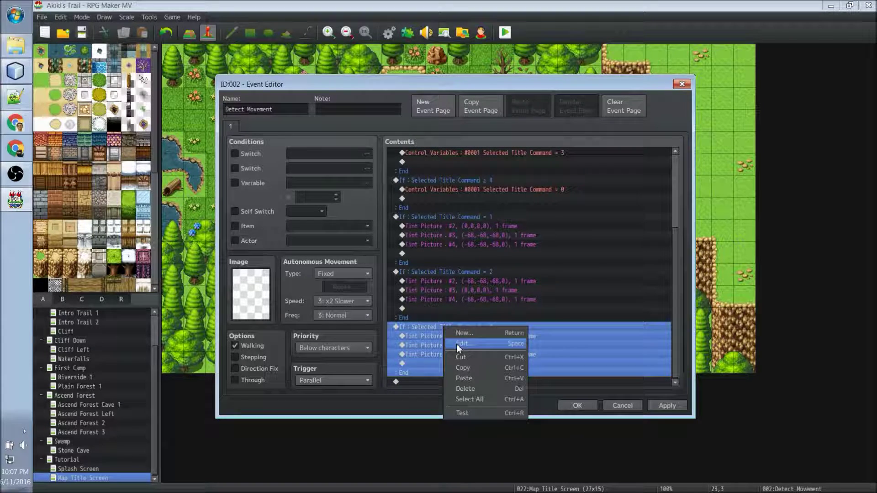
left_click(461, 343)
double_click(553, 236)
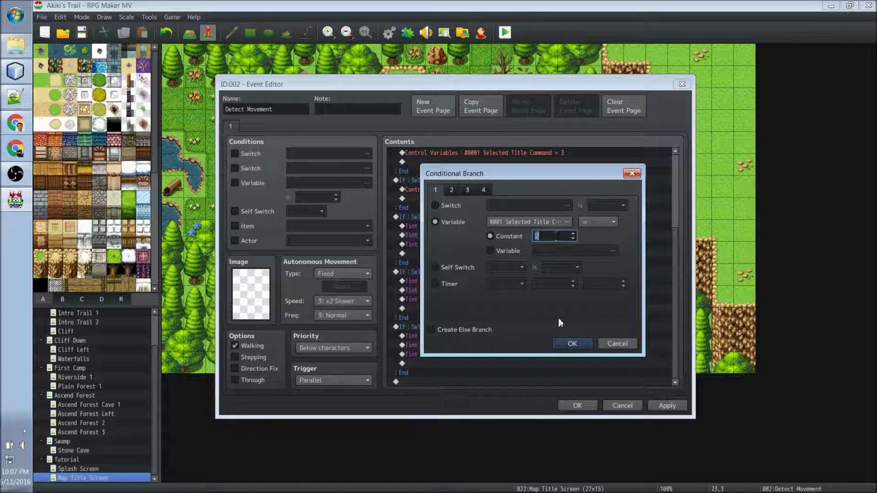
type("3")
left_click(573, 344)
scroll(453, 340, "down", 1)
In the Selected Title Command = 3 branch, set the tint of picture 4 to Normal and of picture 3 to Dark
left_click(453, 344)
left_click(452, 355)
right_click(452, 354)
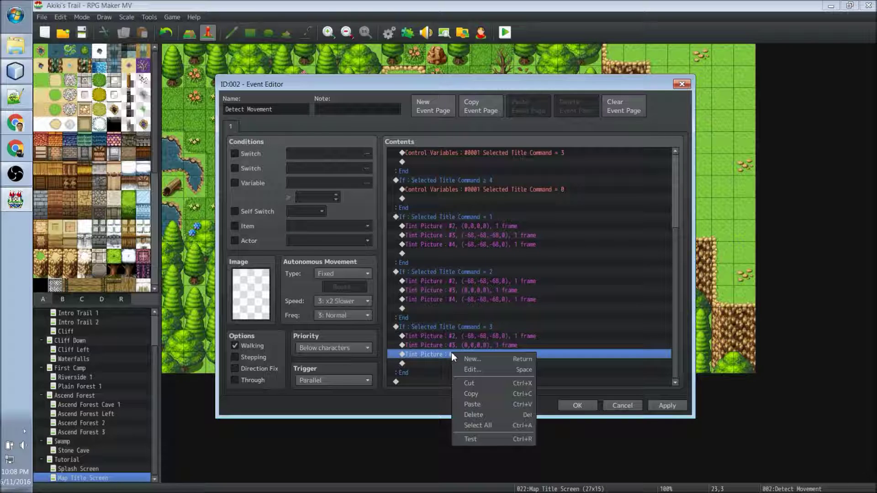
left_click(461, 368)
left_click(454, 297)
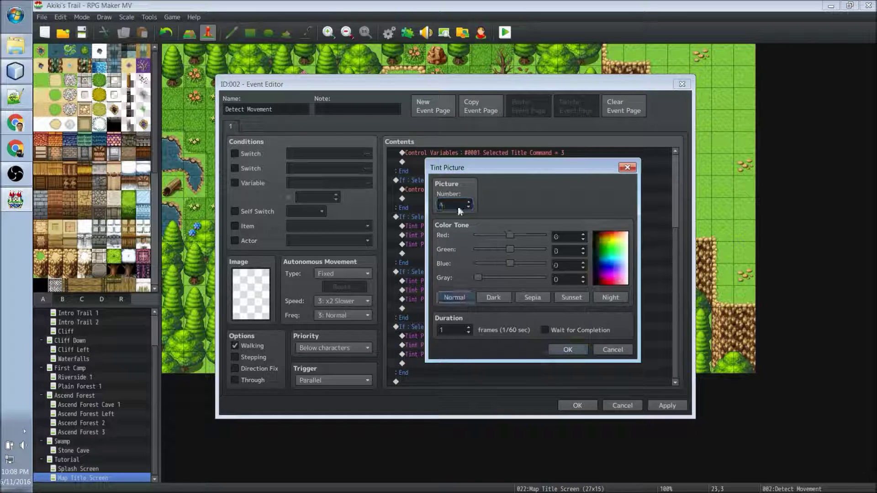
left_click(560, 351)
left_click(450, 354)
right_click(449, 352)
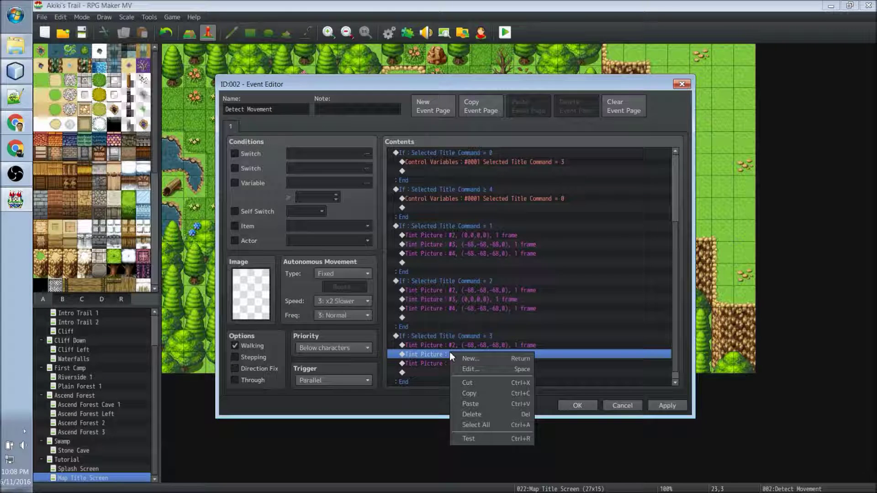
left_click(462, 366)
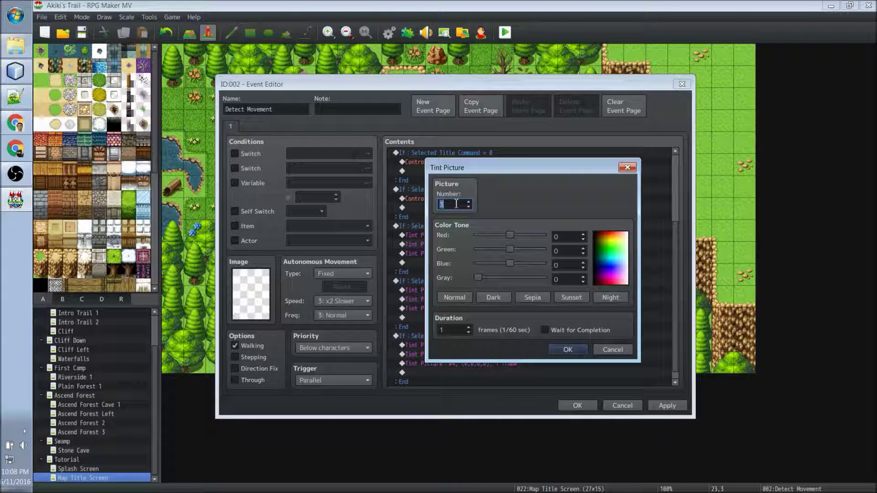
left_click(486, 297)
left_click(568, 350)
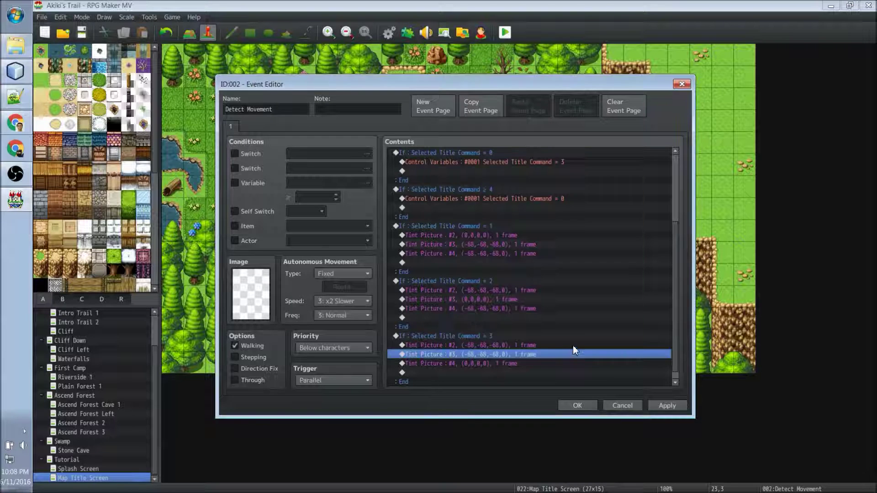
Move the Selected Title Command = 0 branch into the Button [Down] branch, below its variable change
scroll(457, 296, "up", 4)
left_click(419, 281)
left_click(410, 292)
left_click(413, 256)
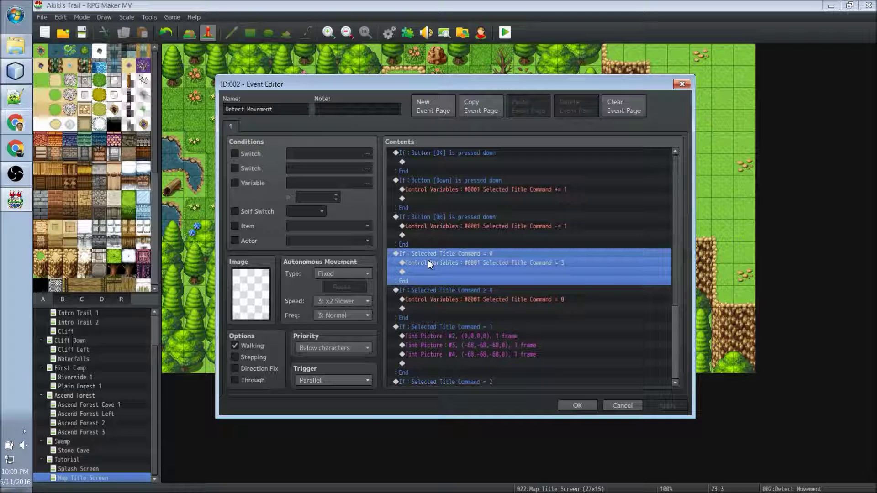
left_click(421, 263)
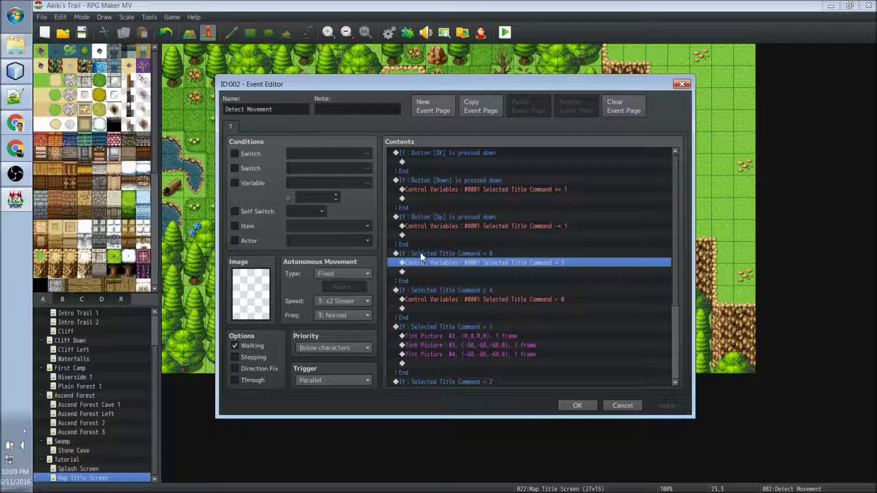
left_click(428, 254)
key("ctrl+x")
left_click(409, 198)
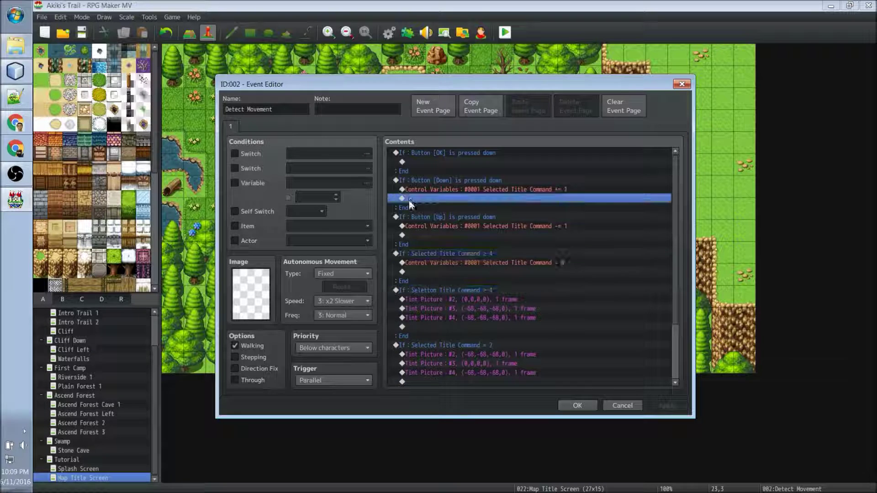
key("ctrl+v")
Move the Selected Title Command ≥ 4 branch into the Button [Up] branch, below its variable change
left_click(415, 288)
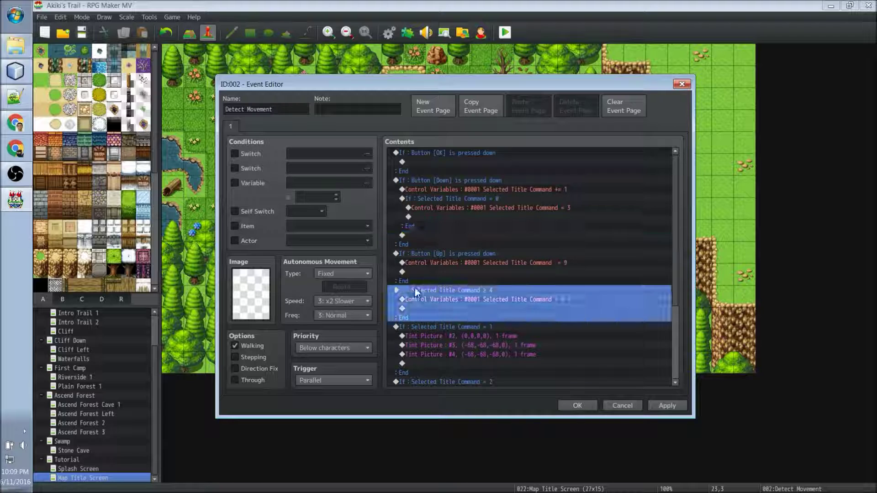
right_click(416, 287)
left_click(425, 314)
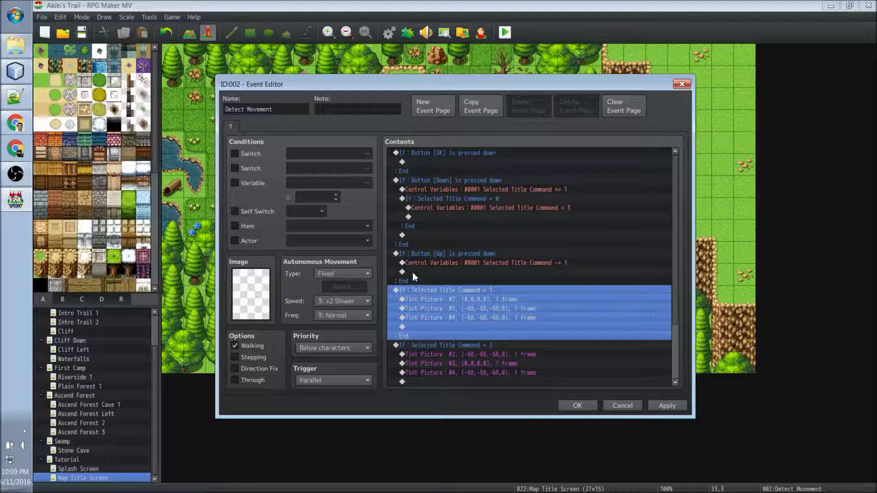
left_click(412, 271)
right_click(412, 271)
left_click(433, 323)
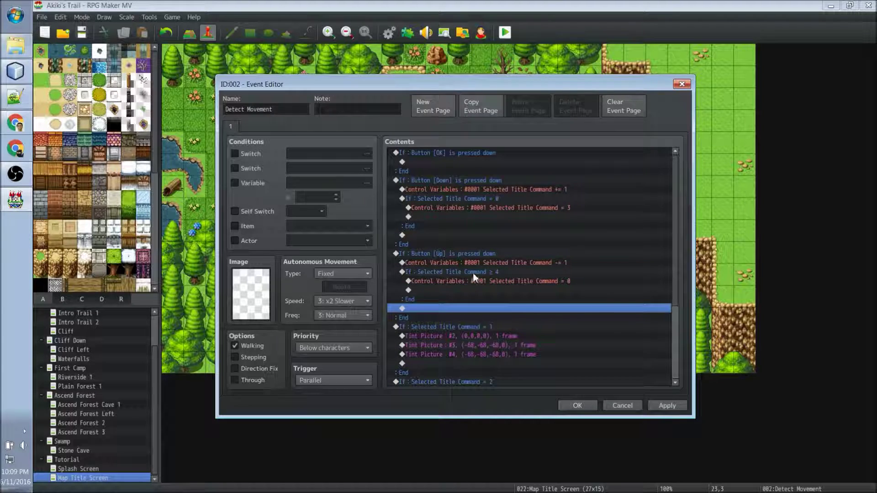
Move the Selected Title Command = 0 branch from the Button [Down] branch into the Button [Up] branch
scroll(445, 199, "up", 2)
left_click(445, 199)
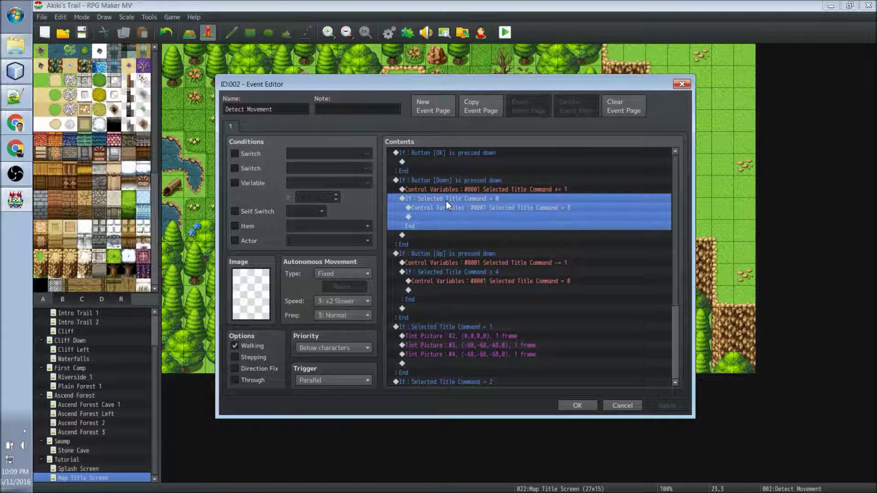
right_click(446, 201)
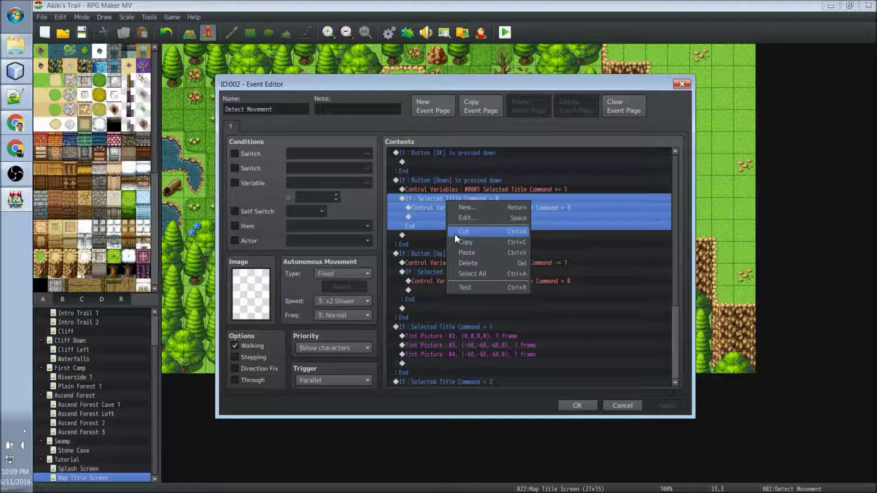
left_click(454, 232)
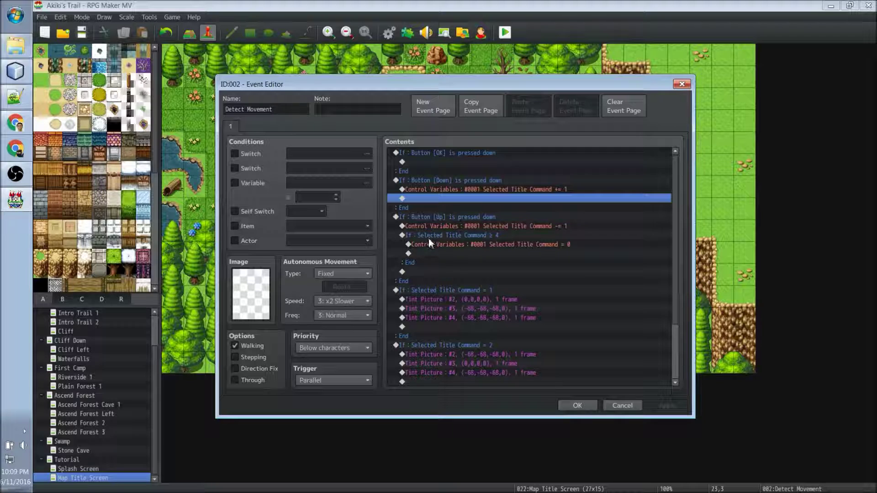
left_click(429, 235)
right_click(430, 235)
left_click(438, 286)
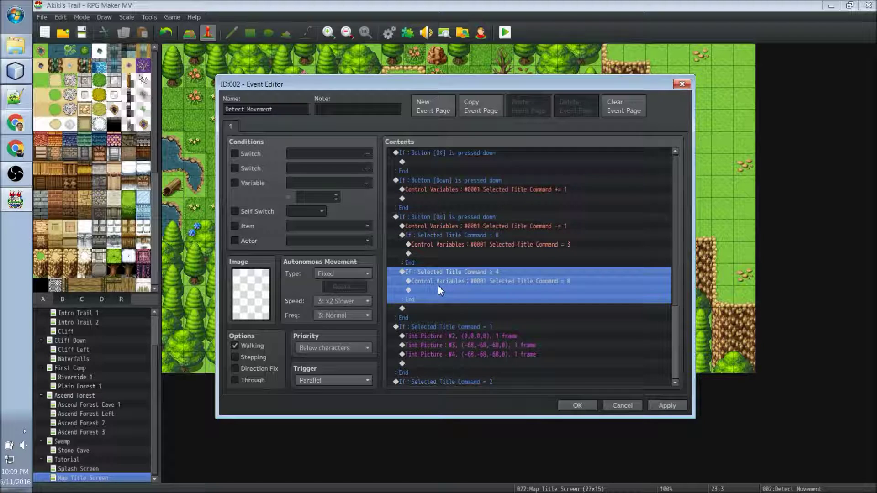
Move the Selected Title Command ≥ 4 branch from the Button [Up] branch into the Button [Down] branch
right_click(424, 280)
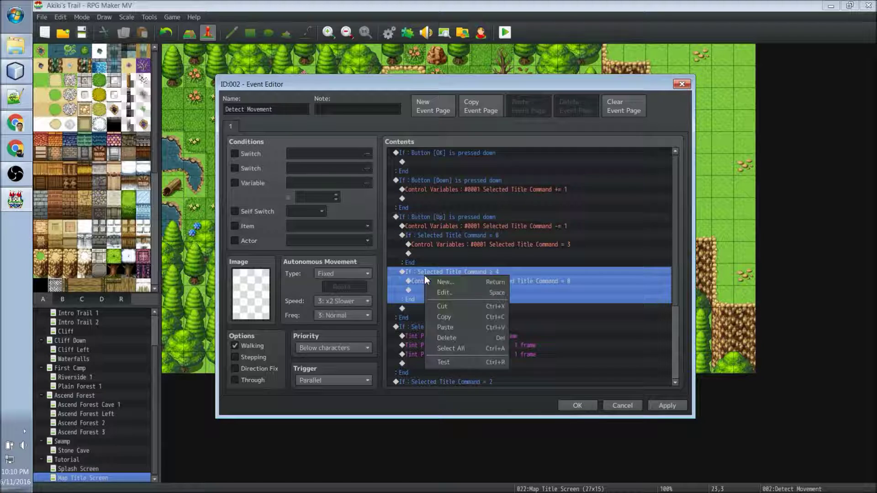
left_click(434, 304)
left_click(407, 196)
right_click(407, 197)
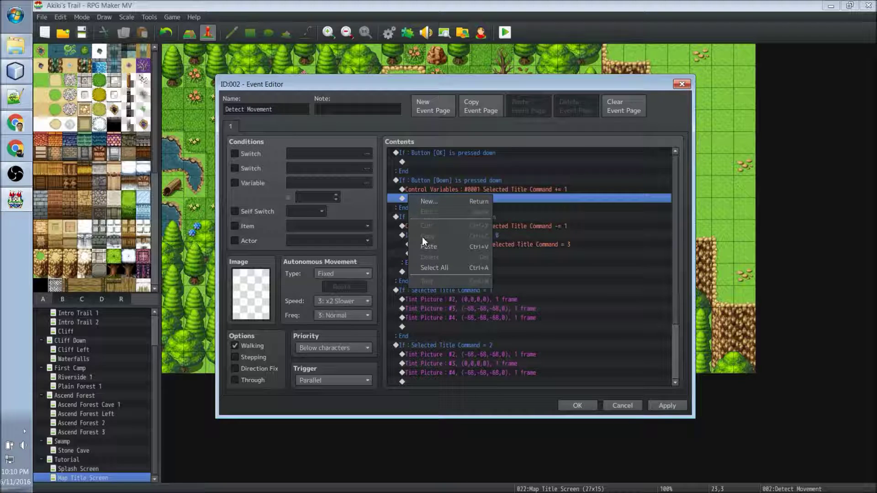
left_click(429, 247)
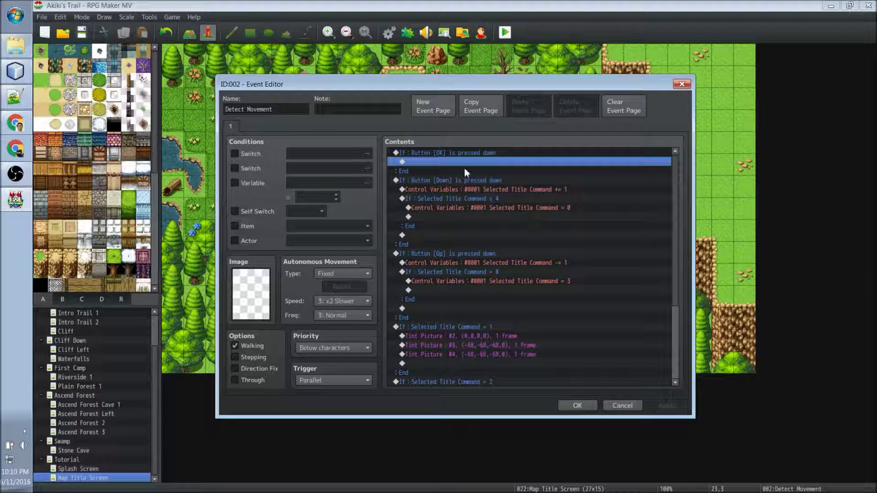
Inside the Button [OK] branch, add a conditional branch checking that Selected Title Command equals 1
right_click(407, 163)
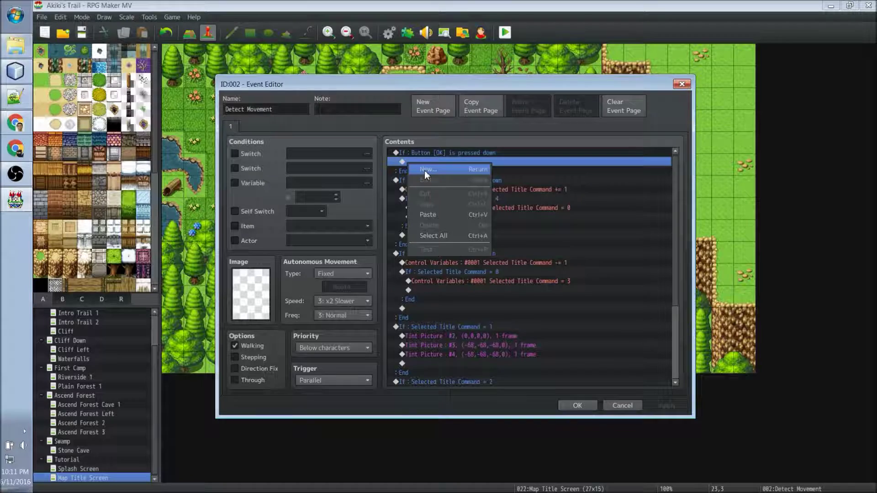
left_click(424, 170)
left_click(424, 129)
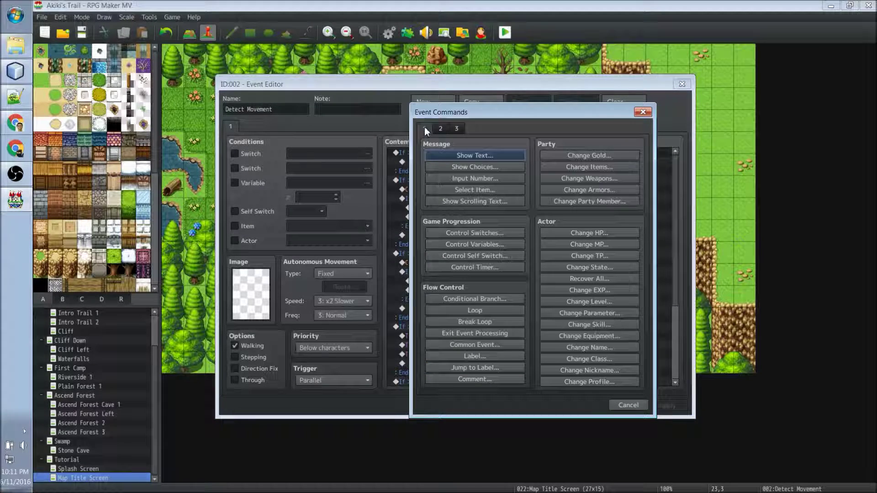
left_click(444, 295)
left_click(448, 223)
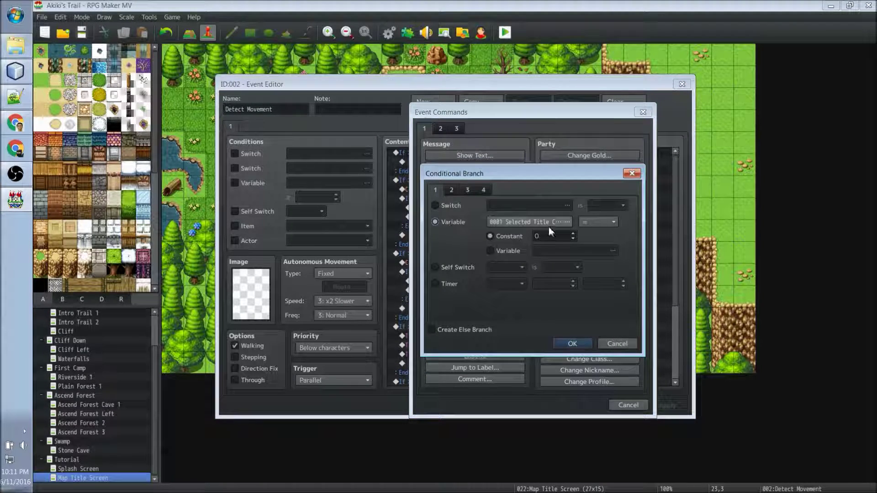
left_click(510, 234)
type("1")
left_click(569, 343)
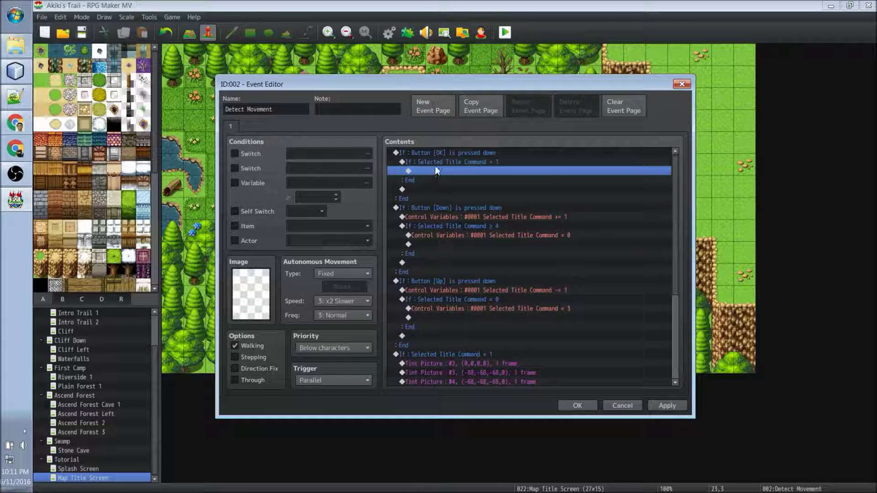
In the Button [OK] branch's Selected Title Command = 1 condition, add a Transfer Player to Home Village Intro (22,9)
right_click(412, 173)
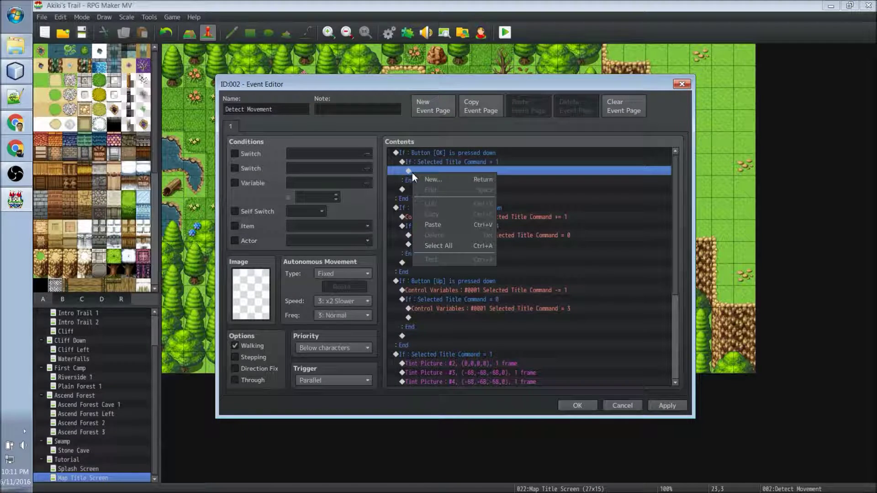
left_click(421, 176)
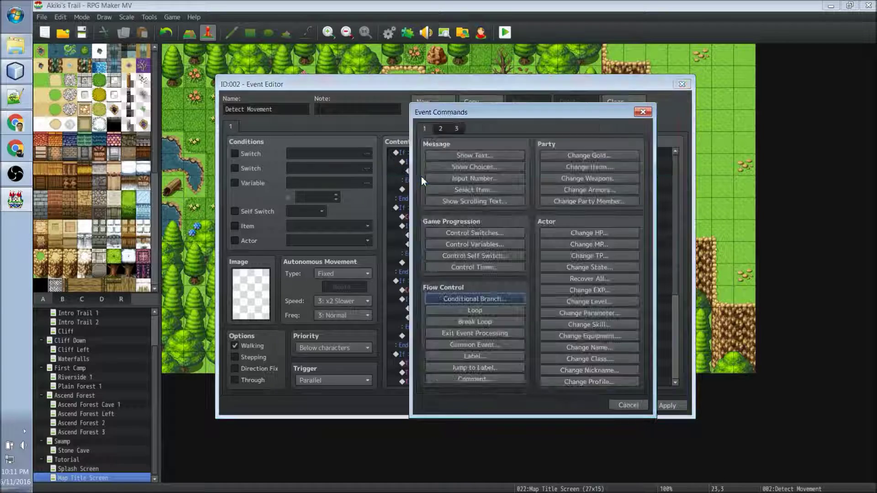
left_click(443, 128)
left_click(455, 152)
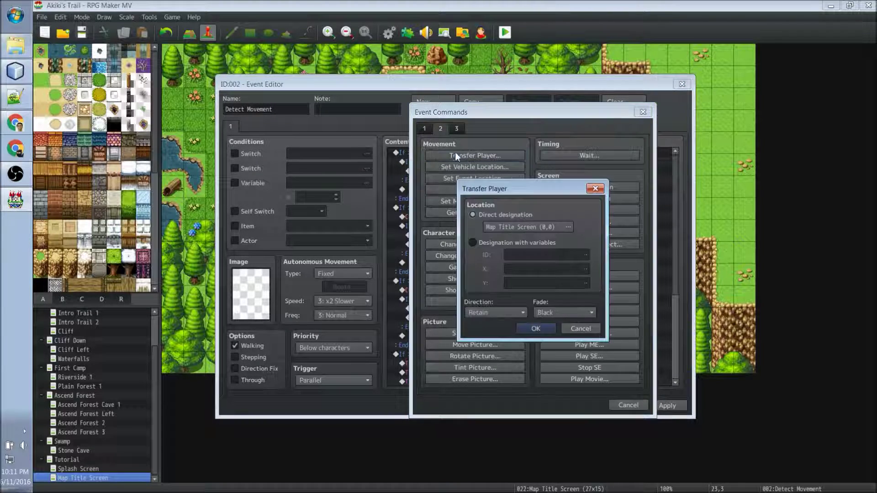
left_click(505, 227)
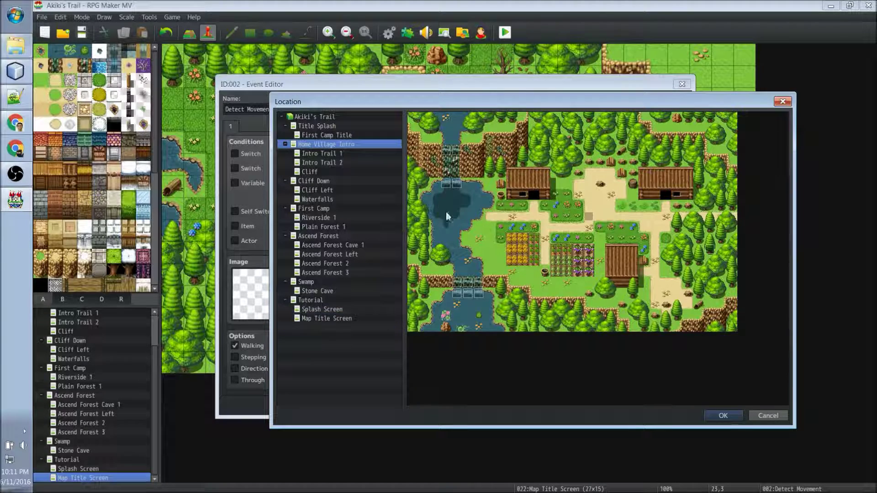
left_click(654, 217)
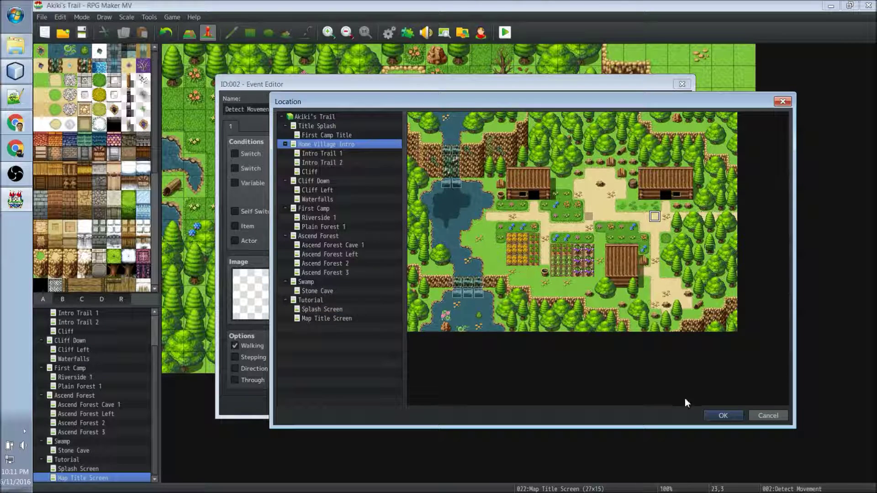
left_click(713, 416)
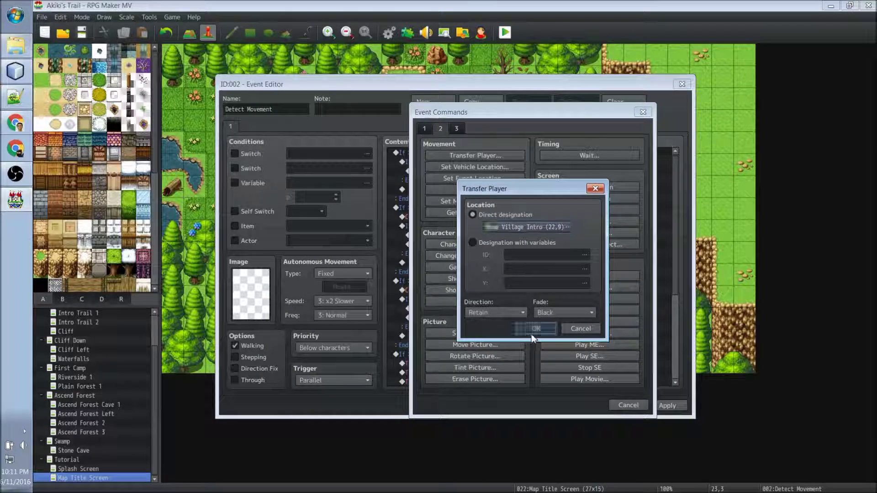
left_click(533, 328)
Below the = 1 condition in the Button [OK] branch, add a conditional branch checking that Selected Title Command equals 2
left_click(413, 198)
right_click(413, 195)
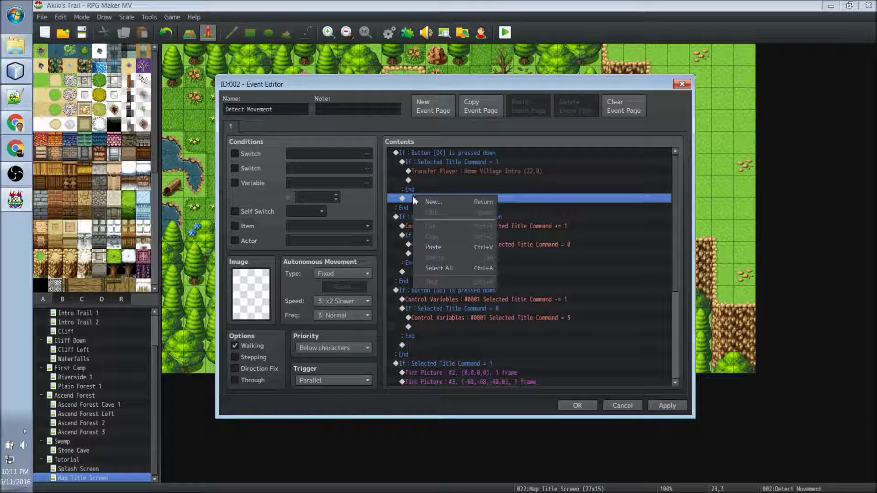
left_click(421, 202)
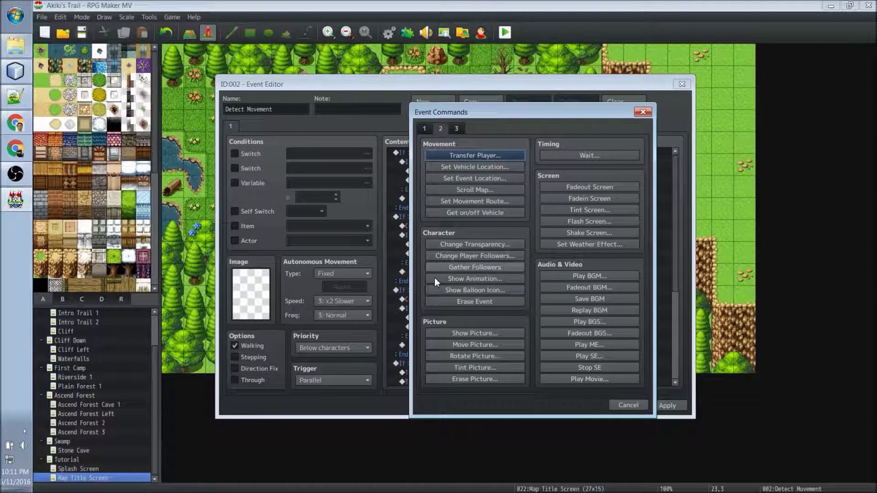
left_click(424, 128)
left_click(460, 298)
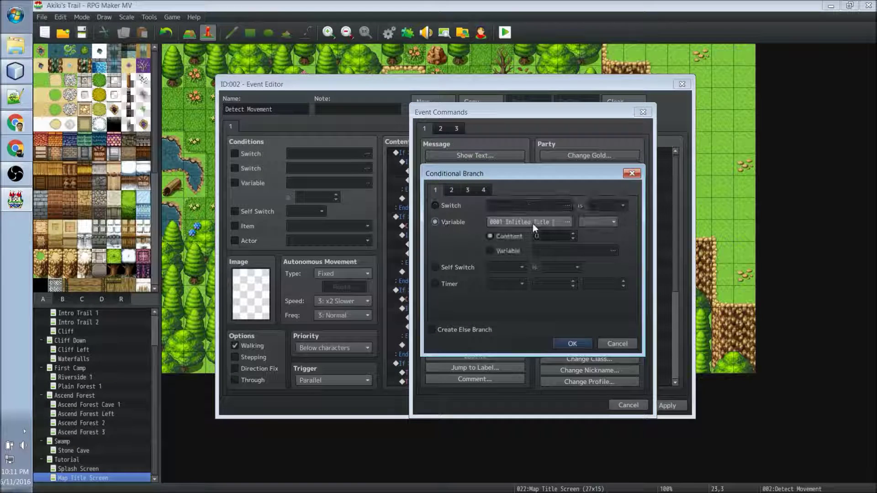
left_click(540, 236)
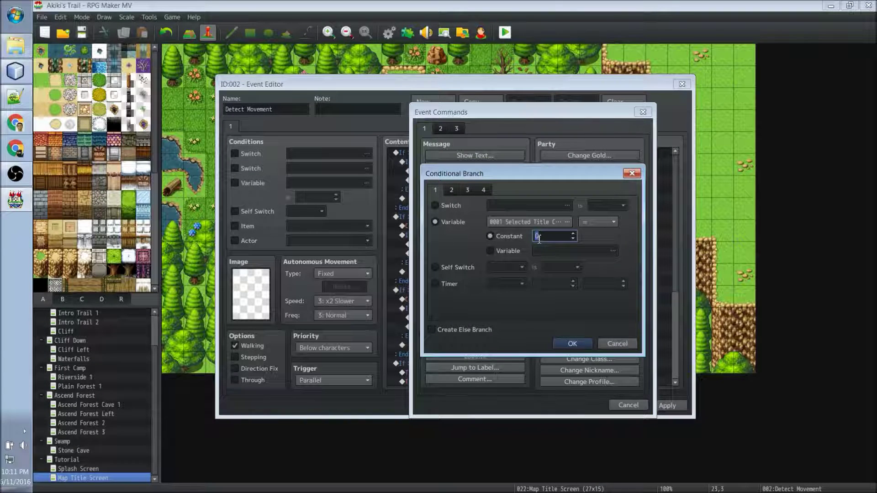
left_click(571, 343)
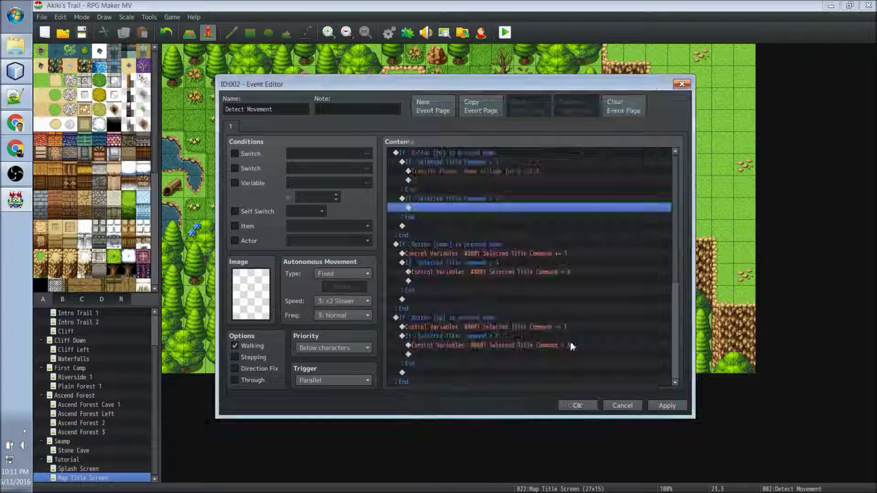
In the Button [OK] branch's Selected Title Command = 2 condition, add the script call SceneManager.push(Scene_Load);
double_click(432, 208)
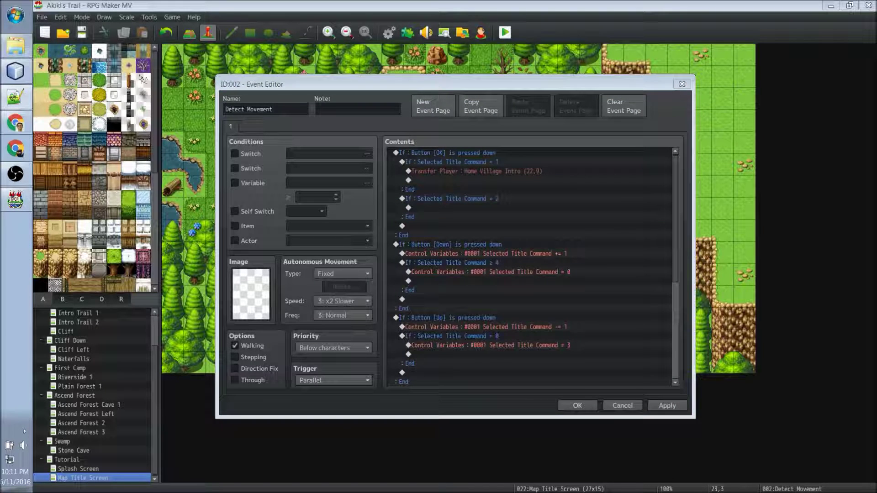
right_click(423, 208)
left_click(428, 211)
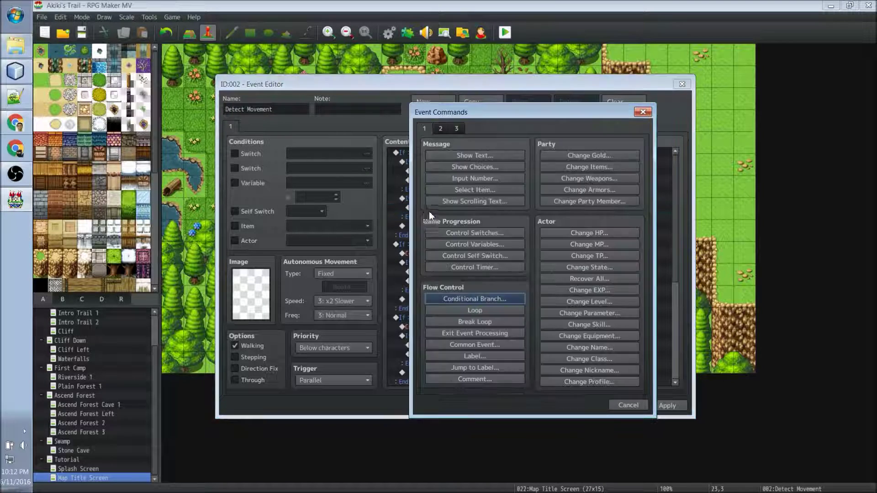
left_click(456, 128)
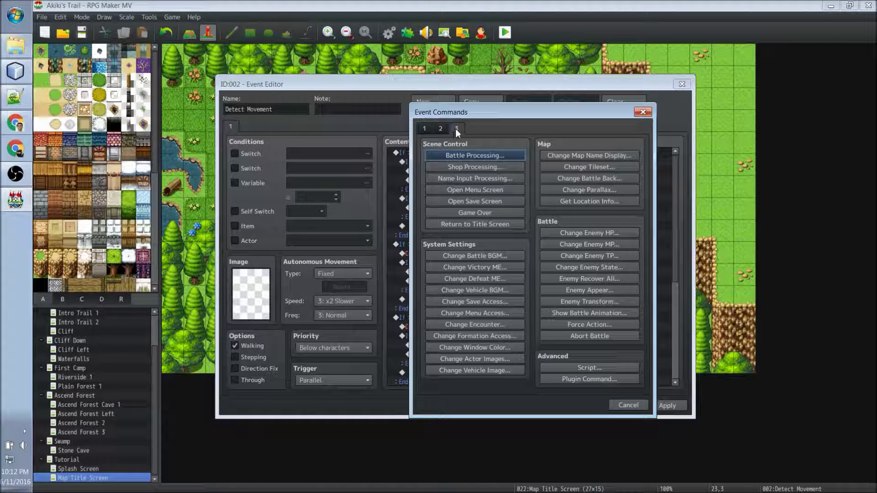
left_click(551, 369)
key("ctrl+v")
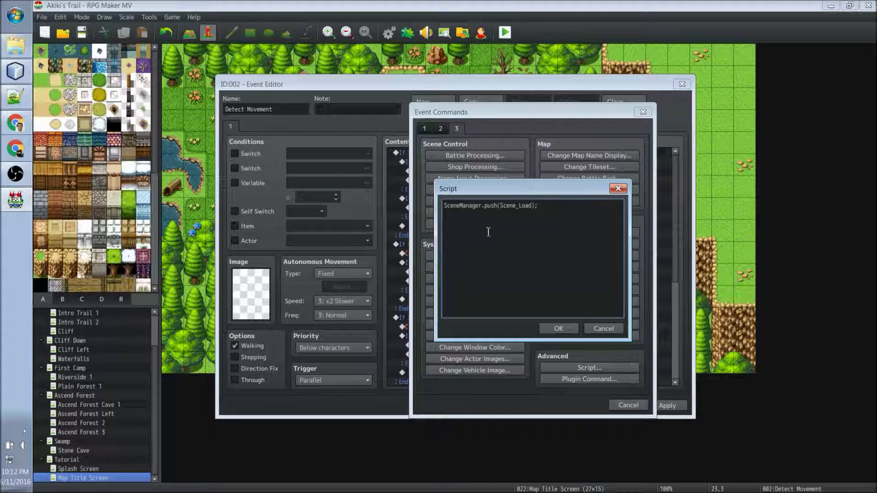
left_click_drag(525, 192, 315, 173)
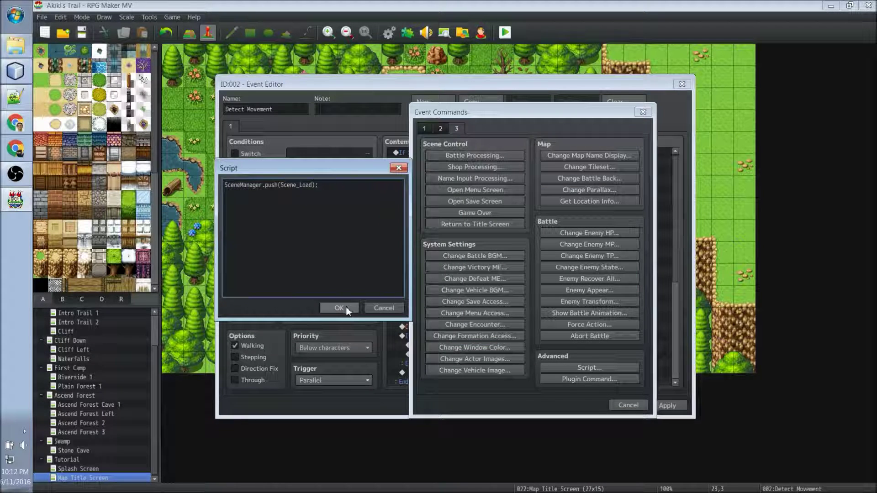
left_click(346, 308)
Below the = 2 condition in the Button [OK] branch, add a conditional branch checking that Selected Title Command equals 3
right_click(414, 234)
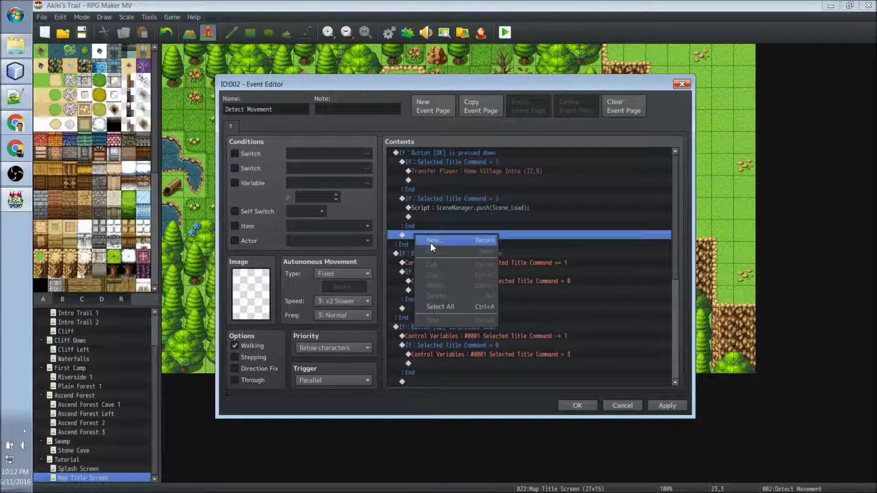
left_click(432, 241)
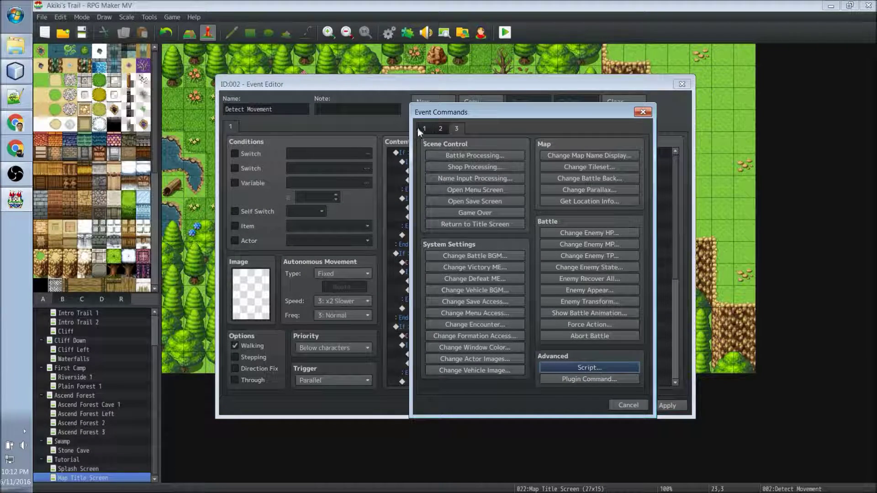
left_click(424, 130)
left_click(464, 292)
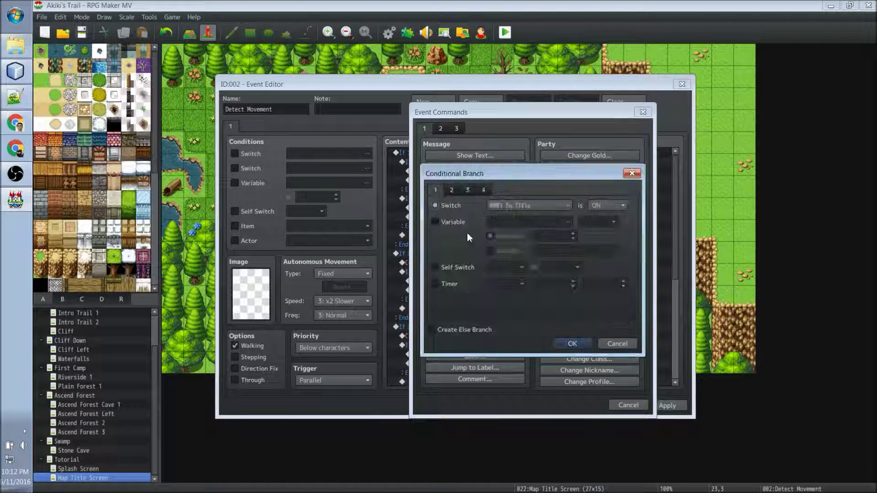
left_click(447, 221)
type("3")
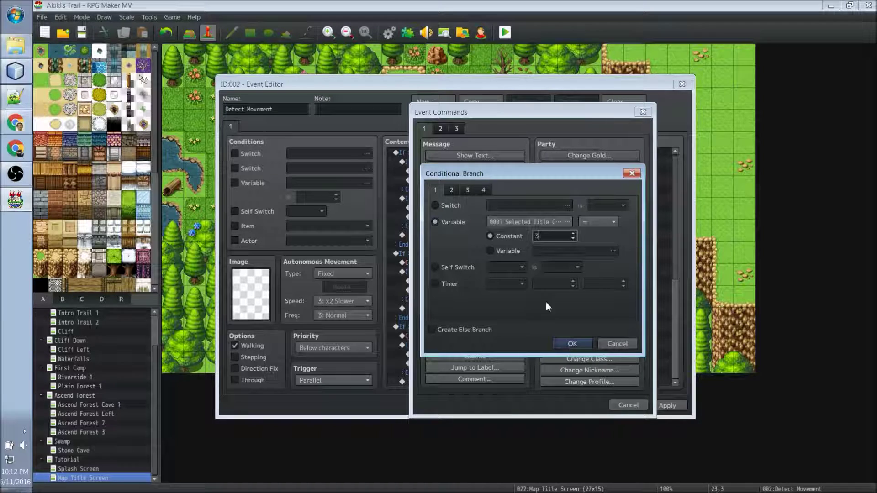
left_click(565, 348)
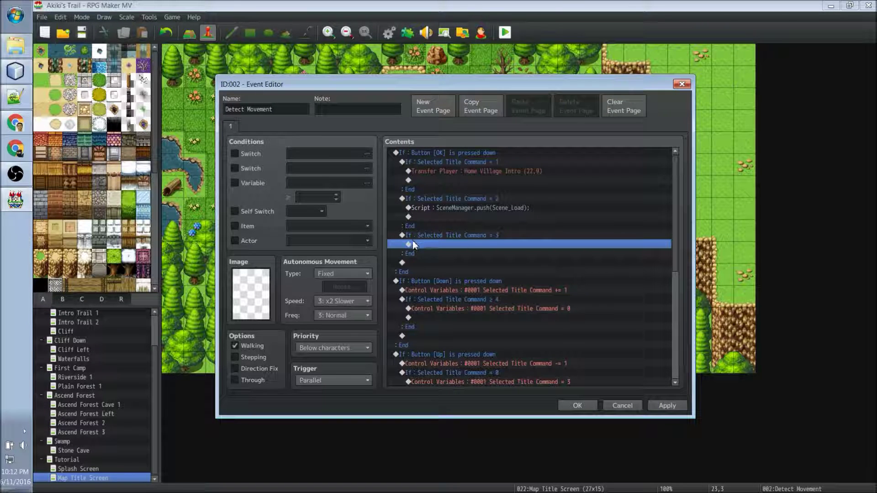
In the Button [OK] branch's Selected Title Command = 3 condition, add the script call SceneManager.push(Scene_Options);
key("Return")
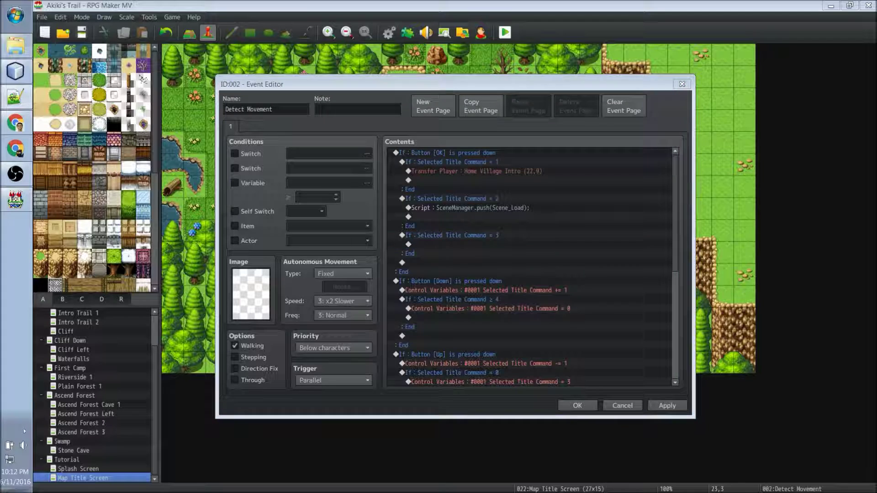
left_click(414, 242)
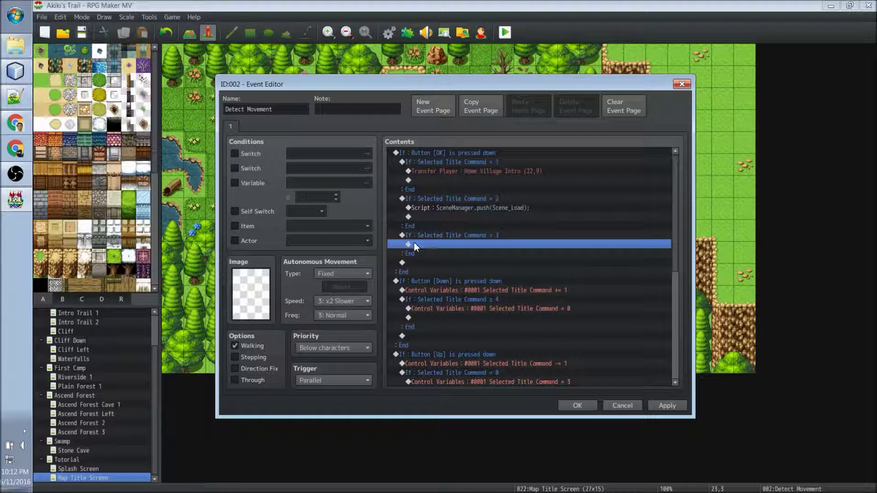
right_click(413, 242)
left_click(424, 249)
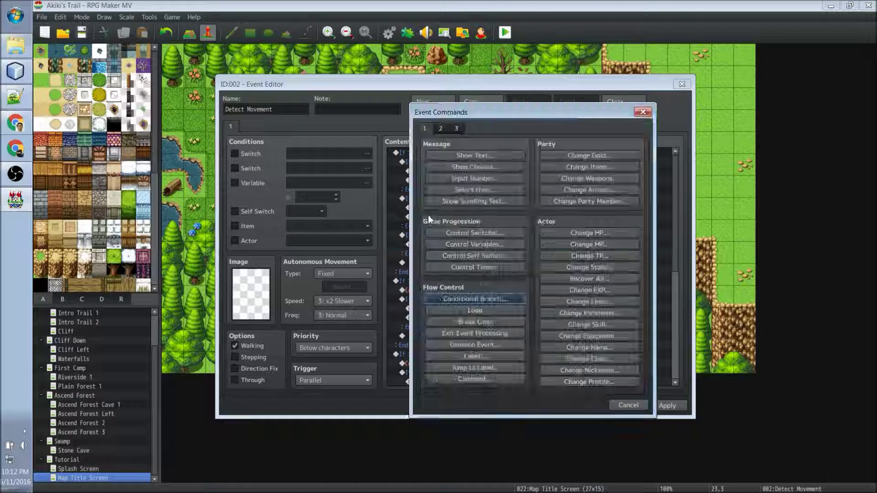
left_click(457, 128)
left_click(579, 367)
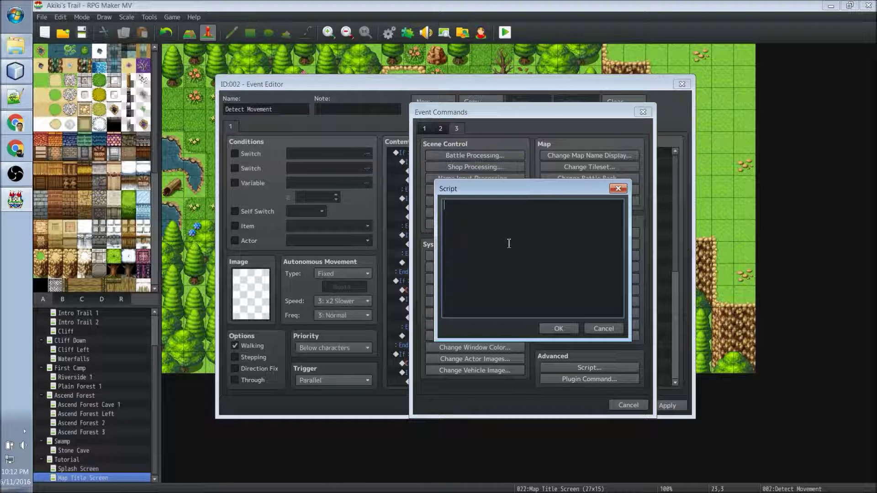
type("SceneManager.push(Scene_Options);")
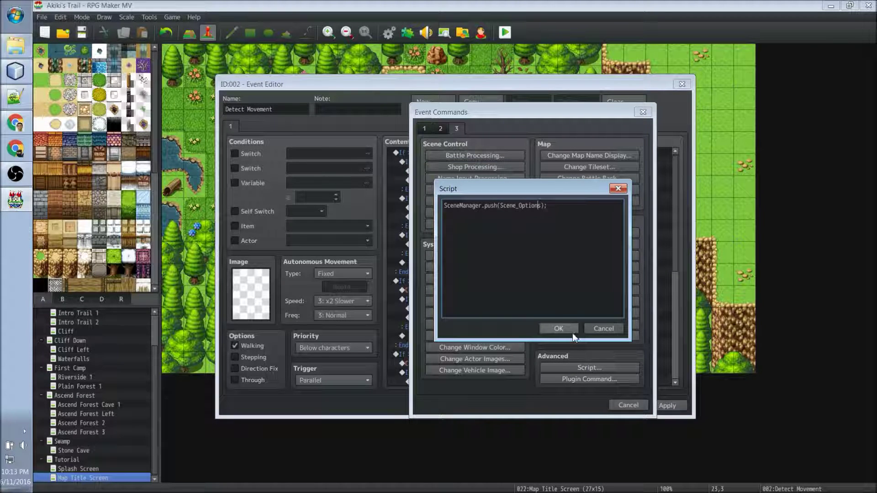
left_click(554, 330)
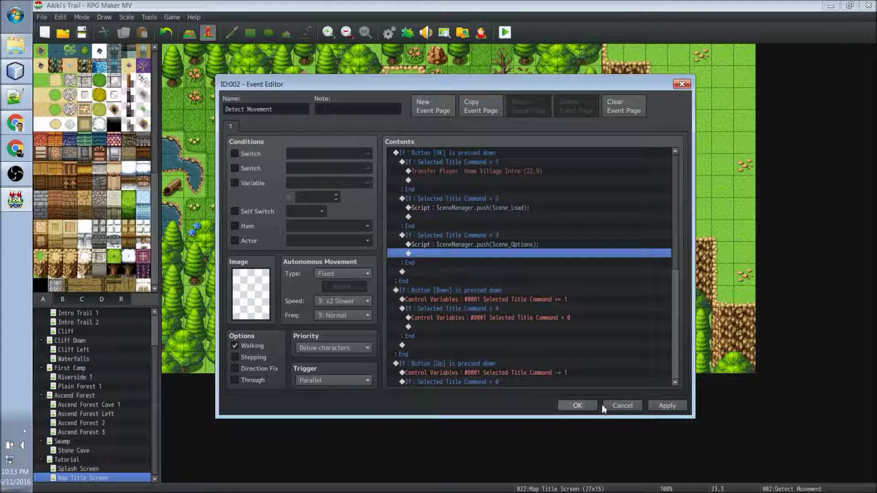
Insert Erase Picture commands for pictures #1 through #4 above the Transfer Player command in the Selected Title Command = 1 condition
scroll(503, 234, "down", 1)
scroll(473, 245, "up", 1)
double_click(421, 179)
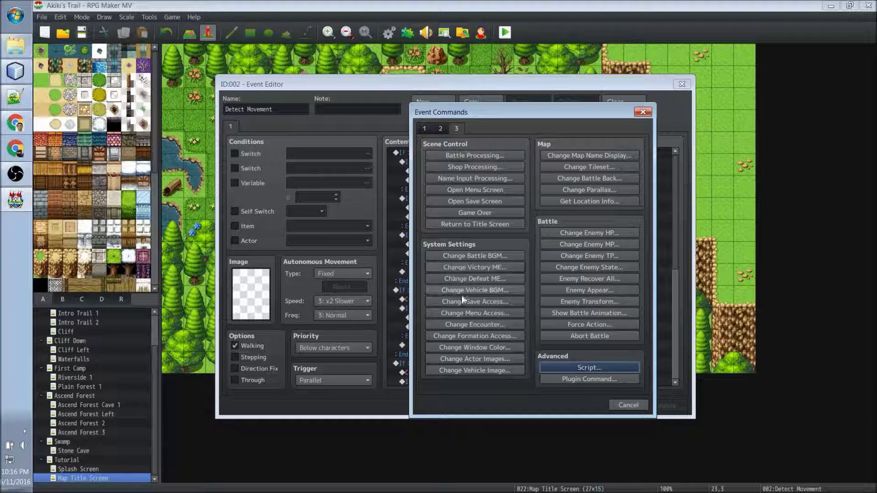
left_click(439, 129)
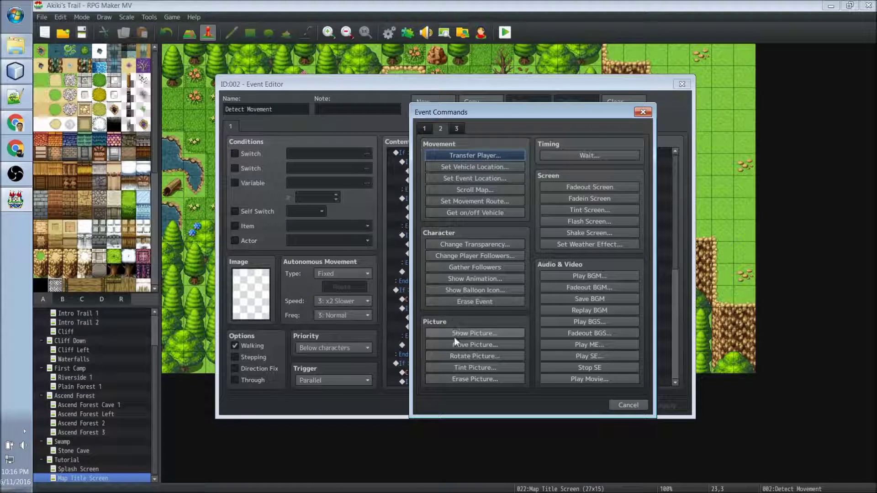
left_click(455, 380)
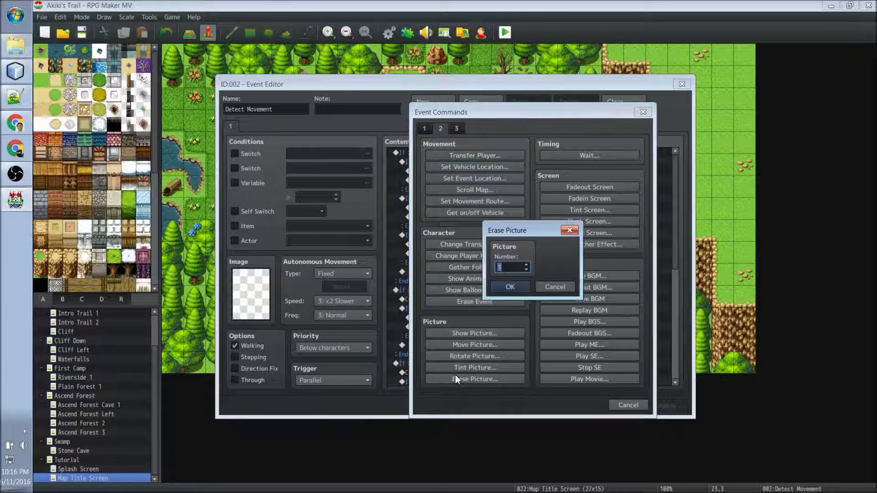
left_click(510, 287)
double_click(437, 173)
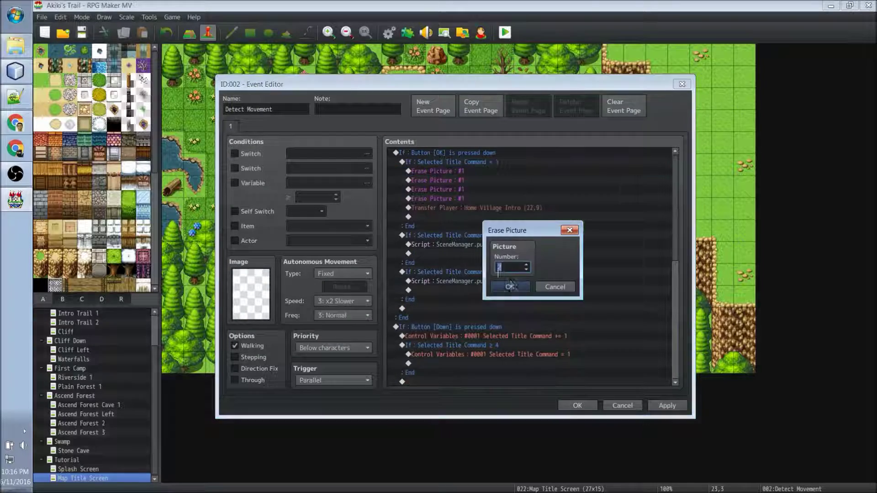
left_click(511, 288)
double_click(453, 200)
type("4")
left_click(507, 288)
Review the OK, Down and Up button branches in the Detect Movement event's contents
left_click(438, 183)
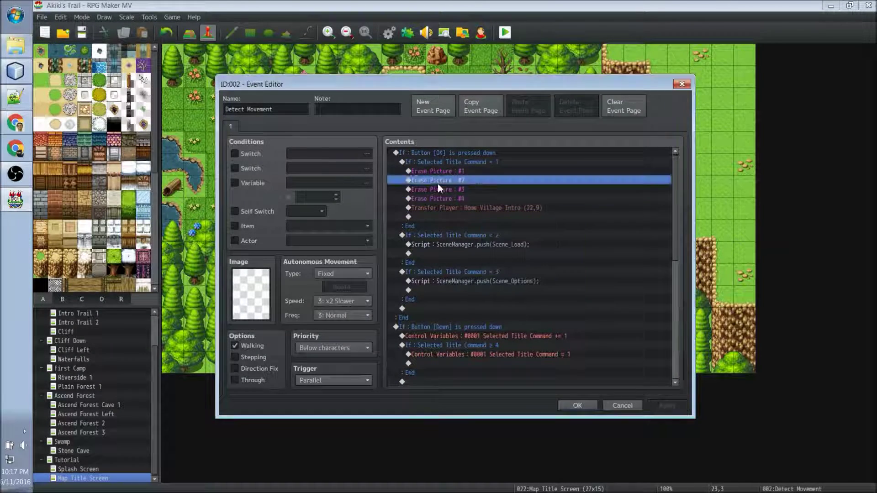
left_click(430, 153, "shift")
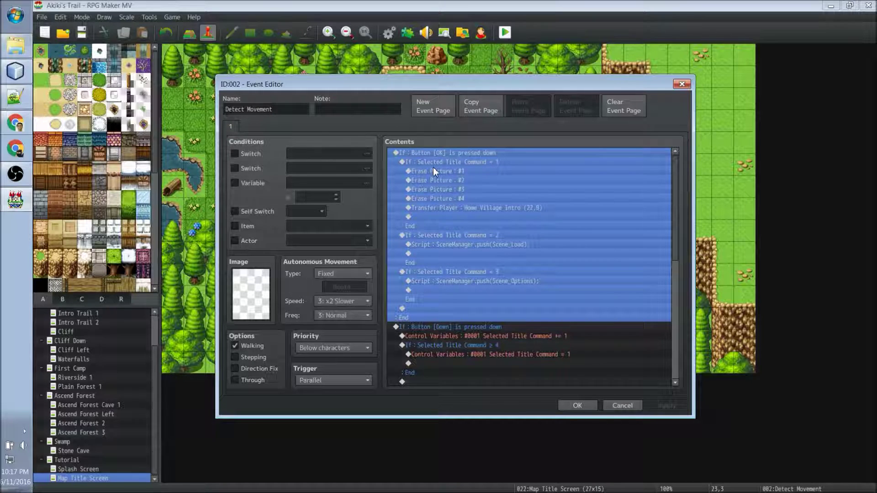
left_click(439, 327)
scroll(437, 347, "down", 2)
left_click(438, 354)
scroll(431, 353, "down", 2)
scroll(434, 327, "up", 4)
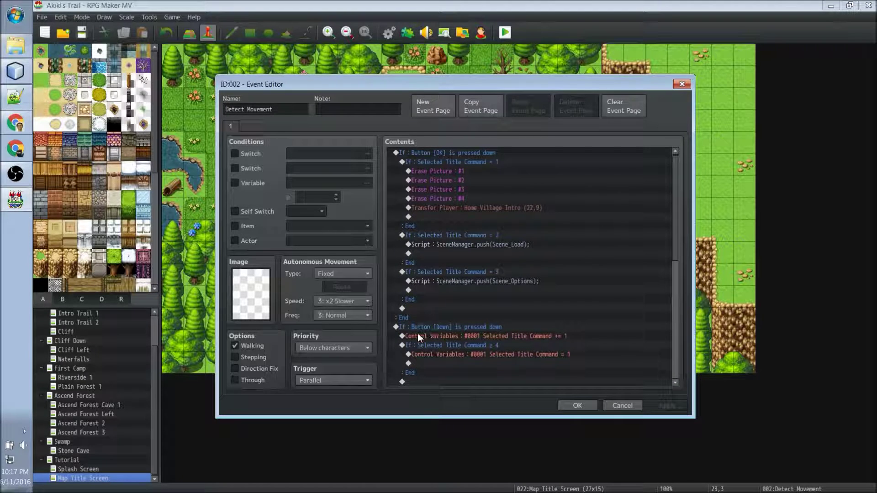
Change the Button [OK] branch's condition to the script Input.isTriggered('ok');
left_click(427, 155)
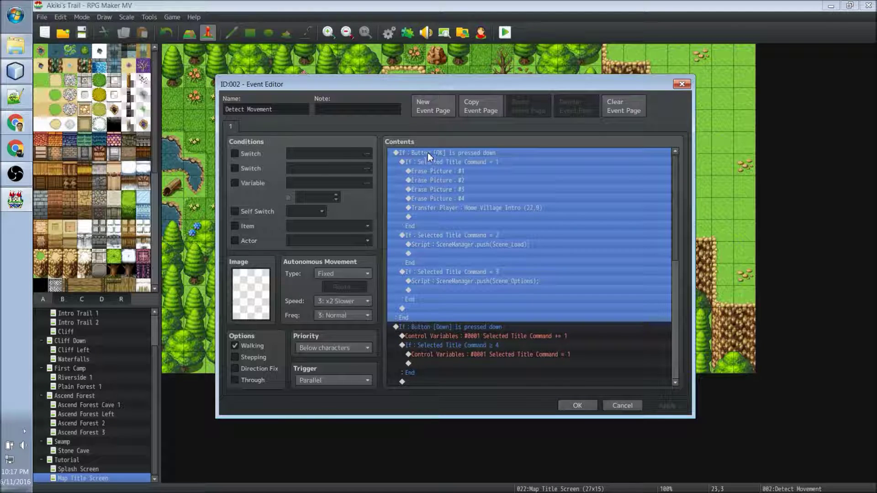
right_click(428, 152)
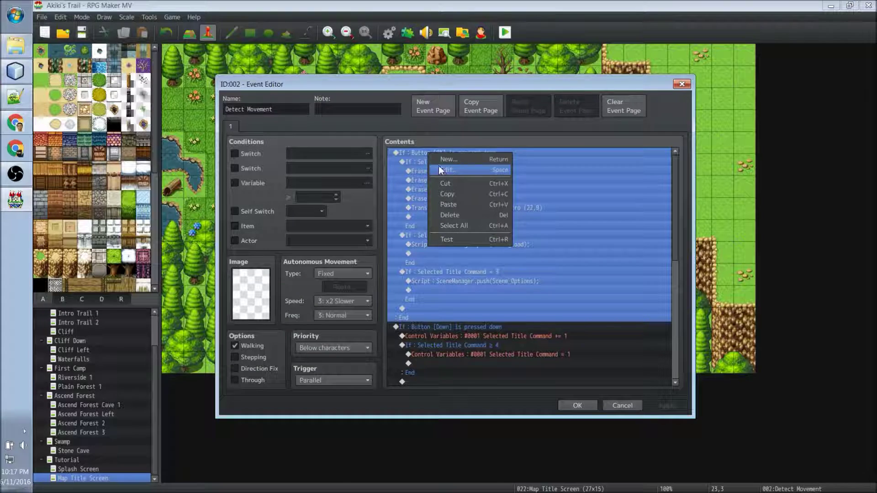
left_click(439, 166)
left_click(443, 308)
left_click(519, 307)
type("Input.")
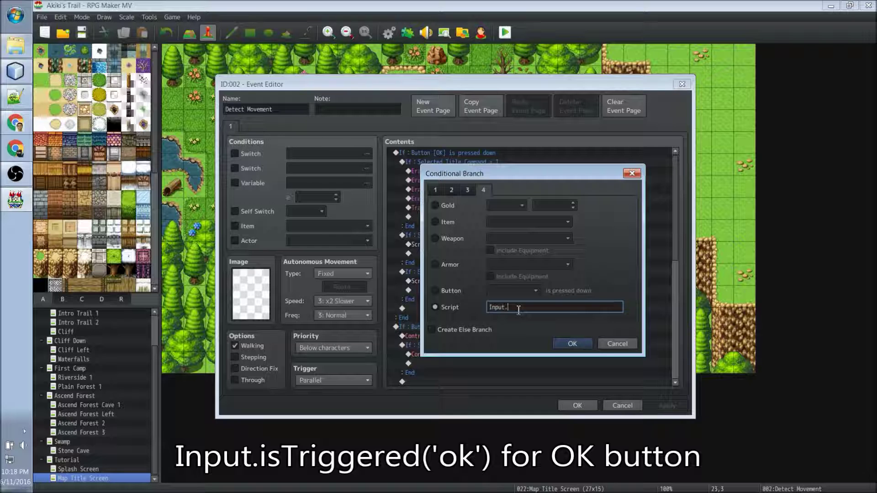
type("isTriggered('ok');")
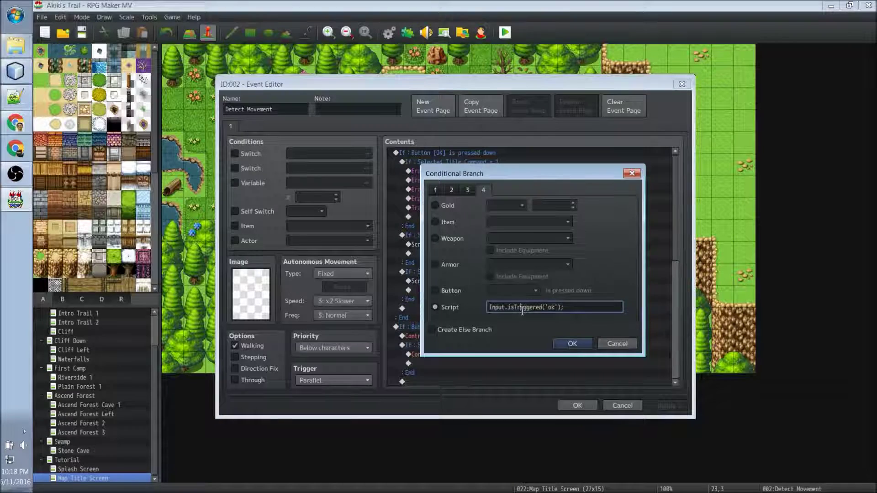
double_click(522, 311)
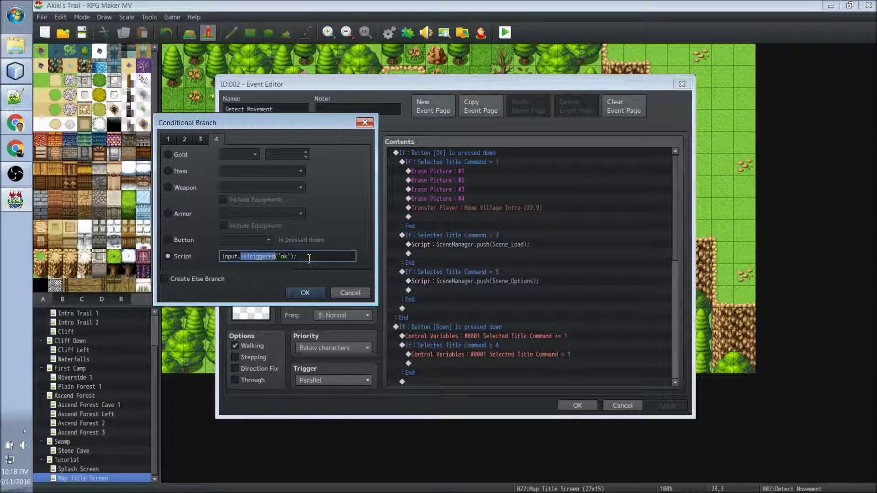
left_click(304, 292)
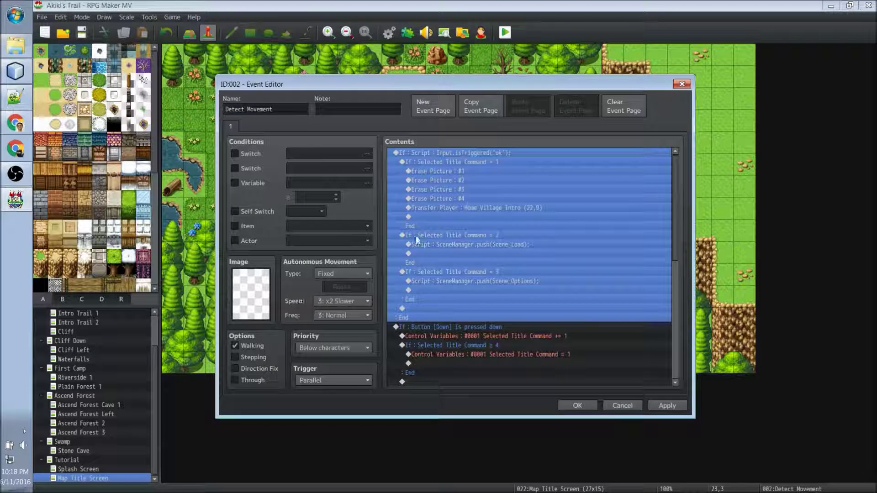
Change the Button [Down] branch's condition to the script Input.isTriggered('down');
left_click(440, 327)
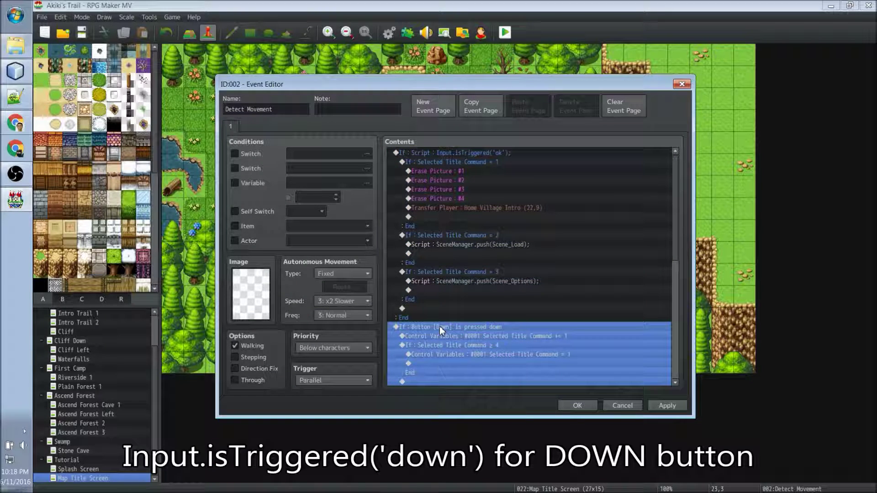
right_click(440, 327)
left_click(458, 343)
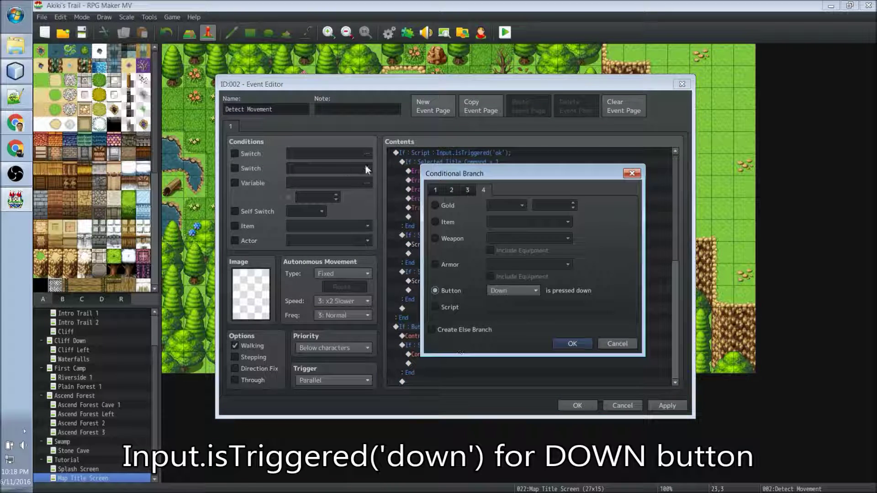
left_click(452, 310)
left_click(542, 308)
type("Input.isTriggered('down');")
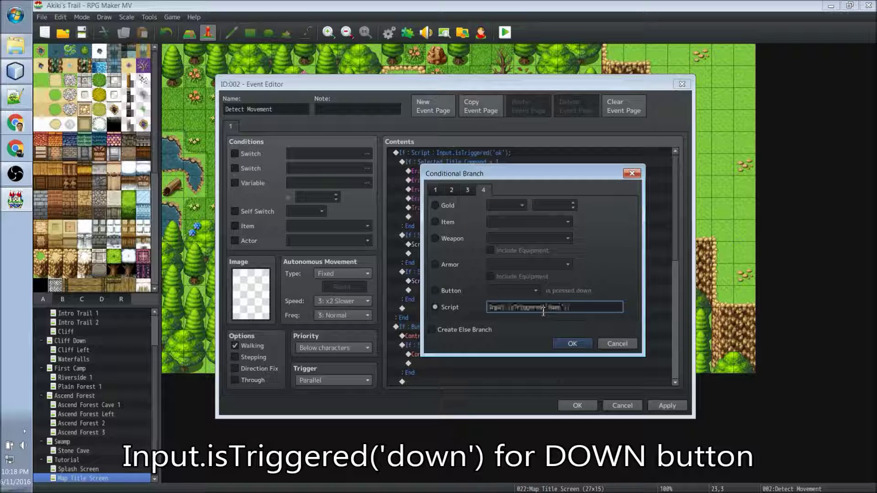
left_click(571, 343)
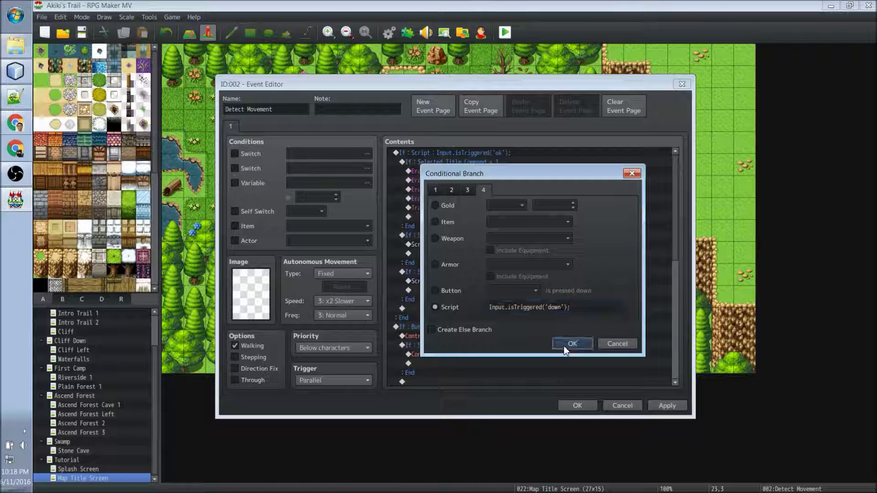
Change the Button [Up] branch's condition to the script Input.isTriggered('up'); and accept the Detect Movement event's changes
scroll(528, 331, "down", 3)
scroll(528, 330, "down", 1)
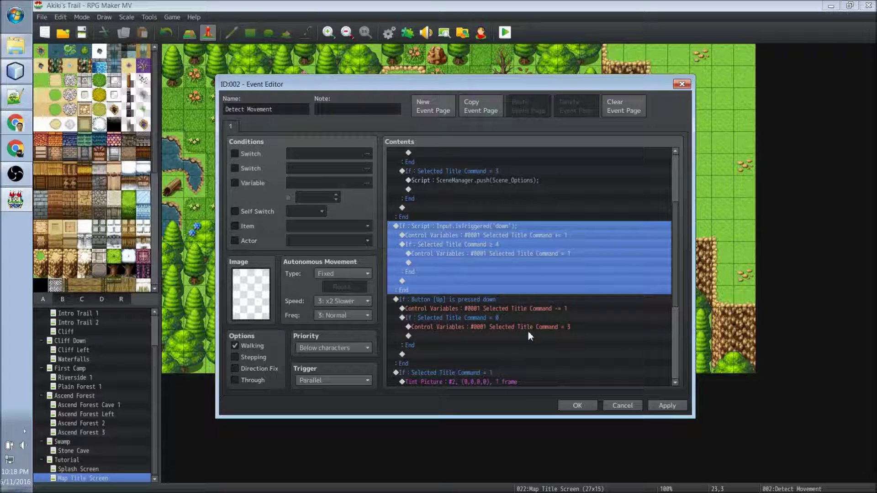
left_click(432, 297)
right_click(432, 297)
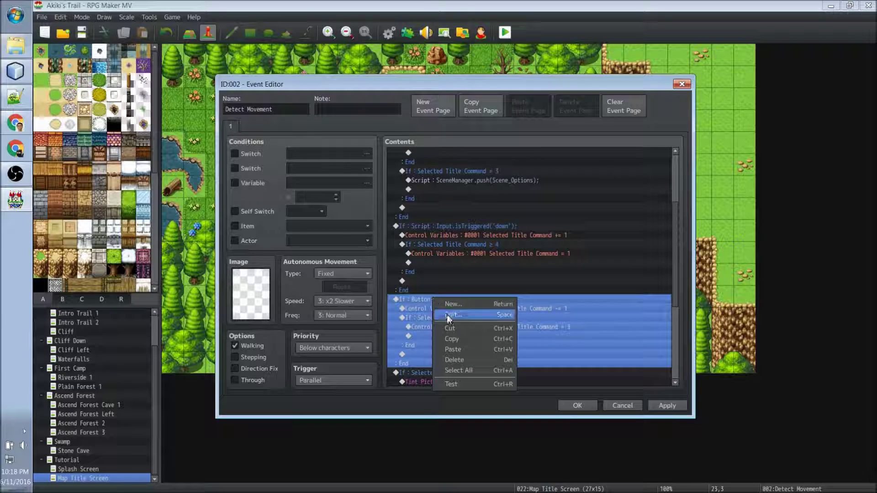
left_click(446, 302)
left_click(435, 307)
left_click(509, 307)
type("Input.isTriggered('up');")
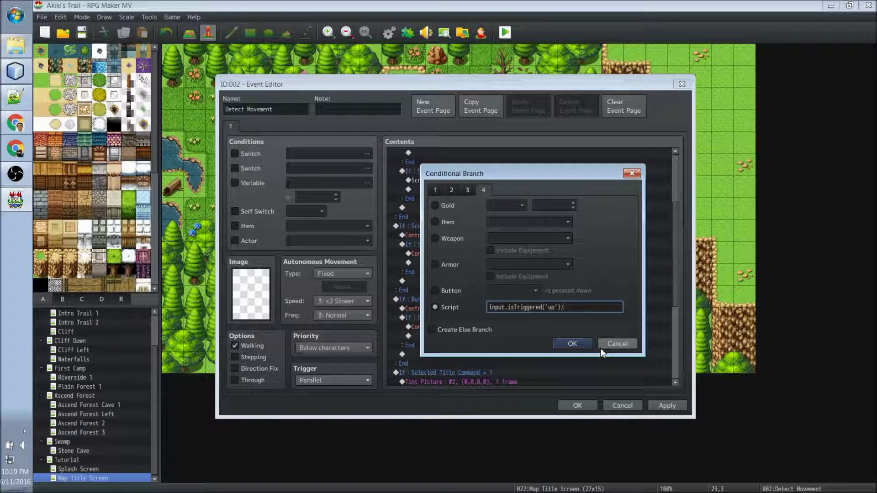
left_click(582, 344)
scroll(519, 270, "up", 3)
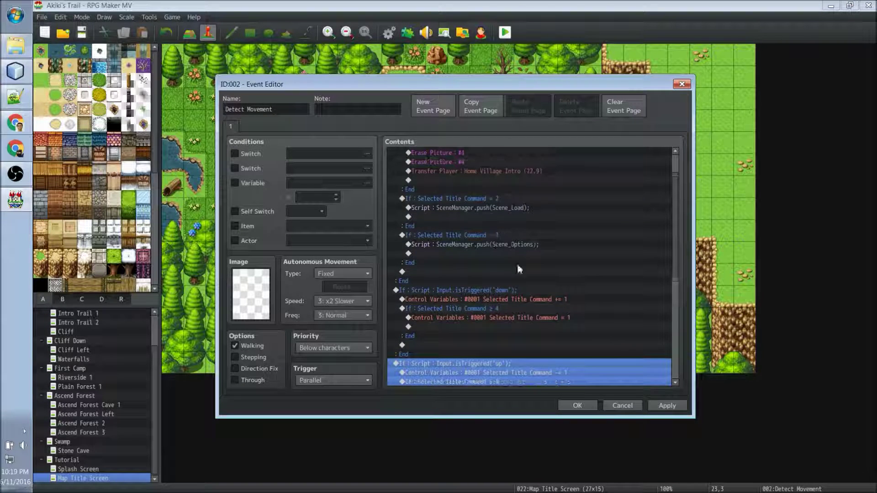
left_click(576, 405)
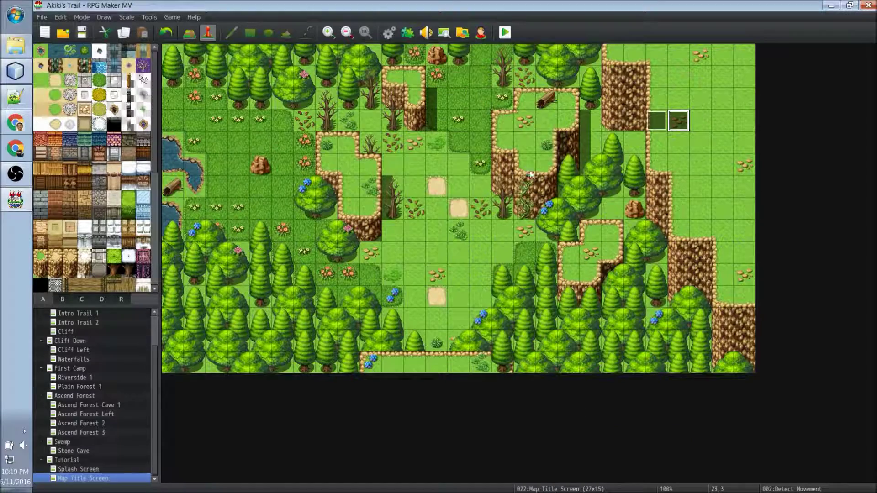
Playtest the game and cycle the title menu selection through Options and Continue back to New Game
left_click(505, 32)
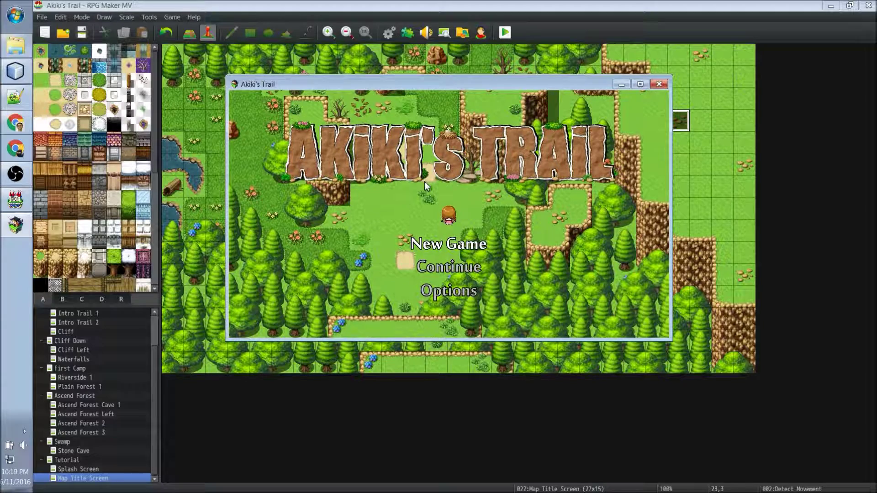
key("Return")
key("Escape")
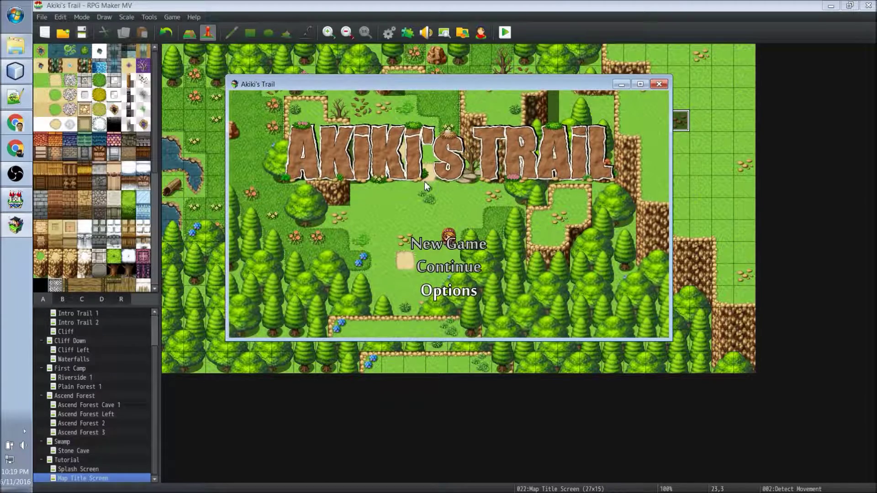
key("Up")
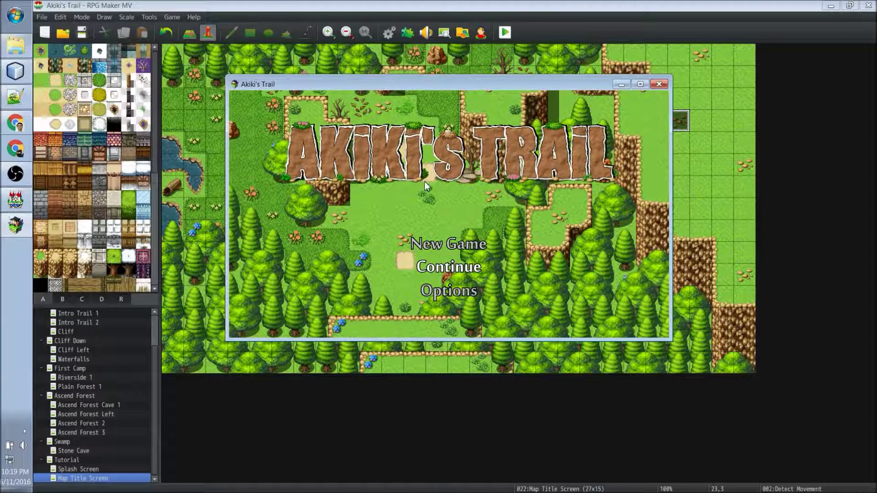
key("Return")
key("Escape")
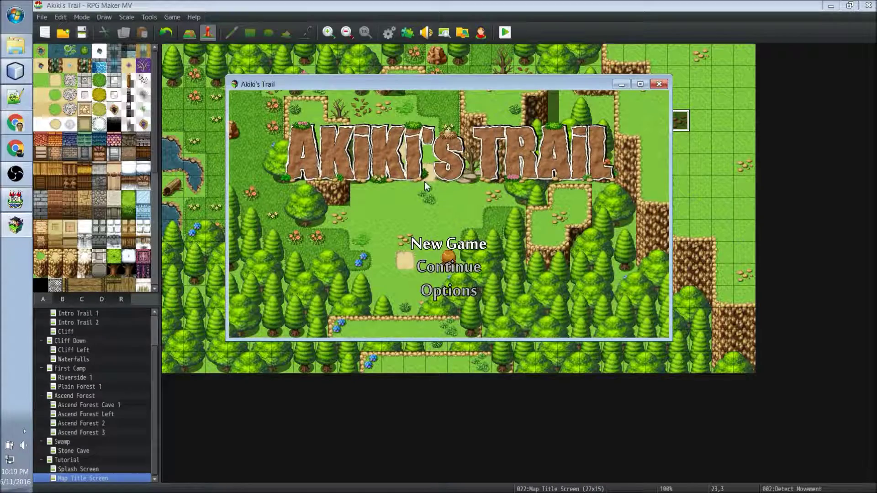
Start a new game from the title menu, walk the character back and forth in Home Village, and end the playtest
key("Return")
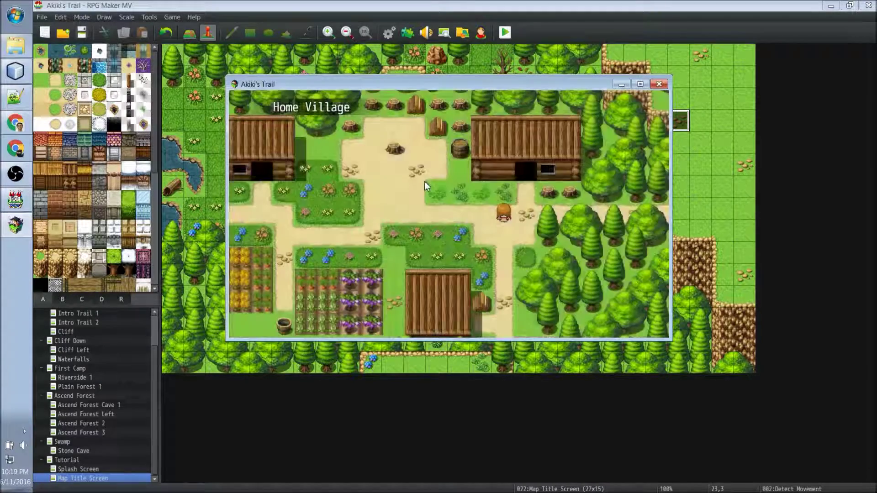
key("Left")
key("Left")
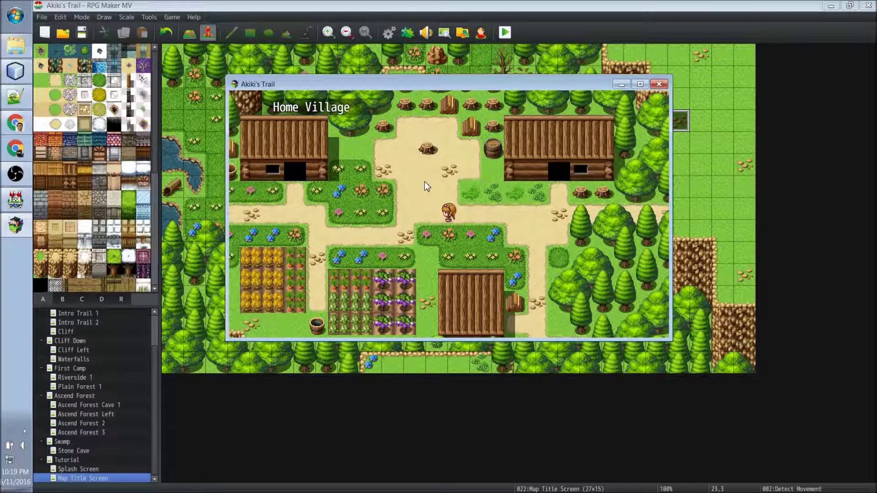
key("Right")
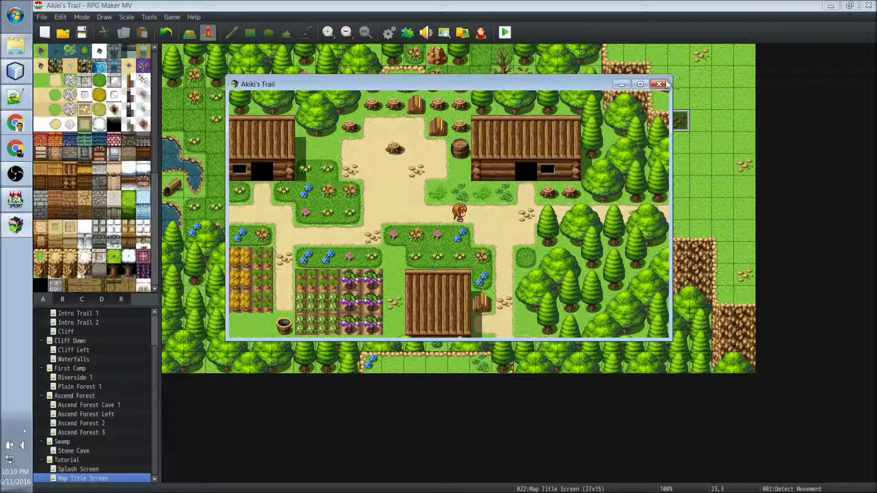
key("Left")
key("Left")
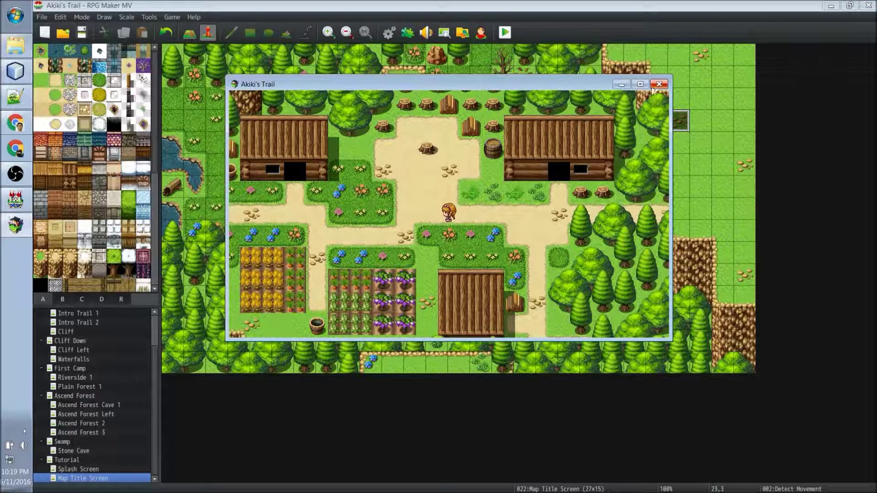
key("Right")
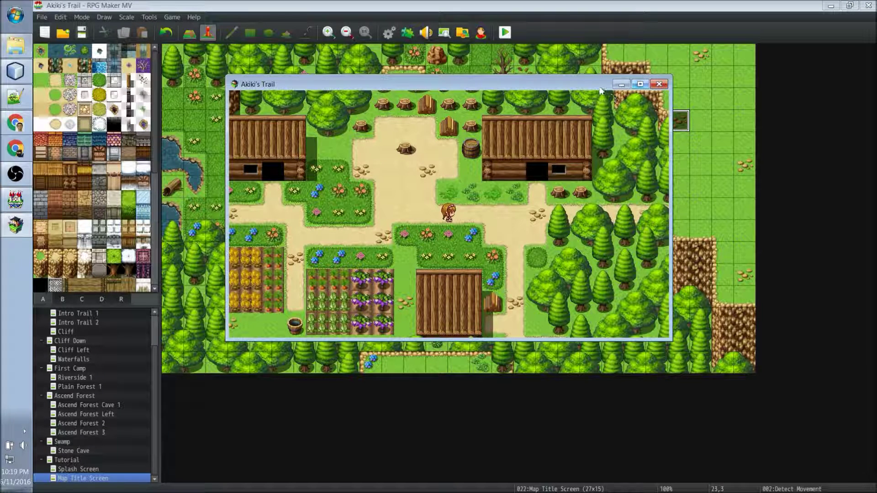
left_click(659, 84)
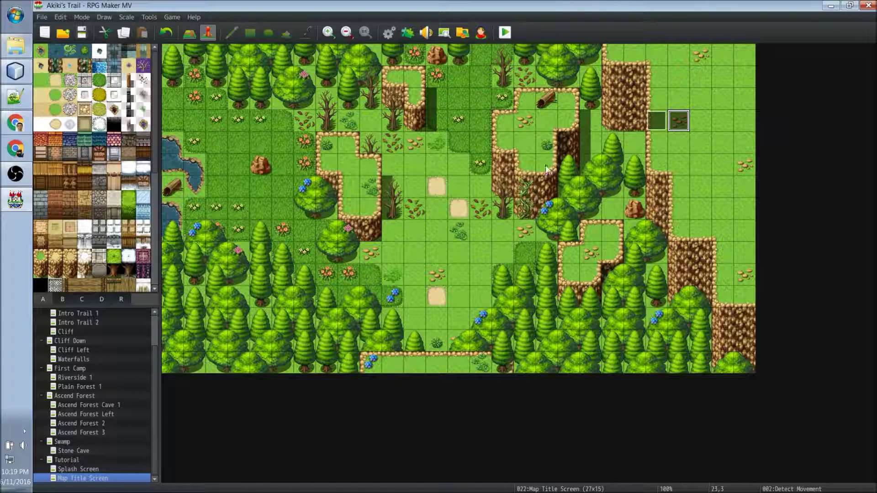